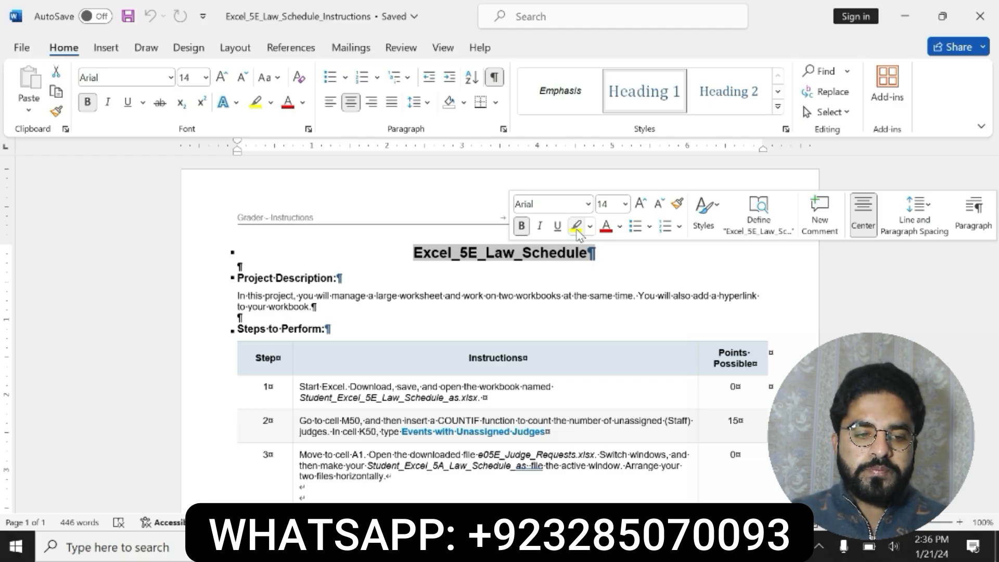
# Highlight the document title Excel_5E_Law_Schedule in yellow
pyautogui.click(576, 226)
pyautogui.click(416, 253)
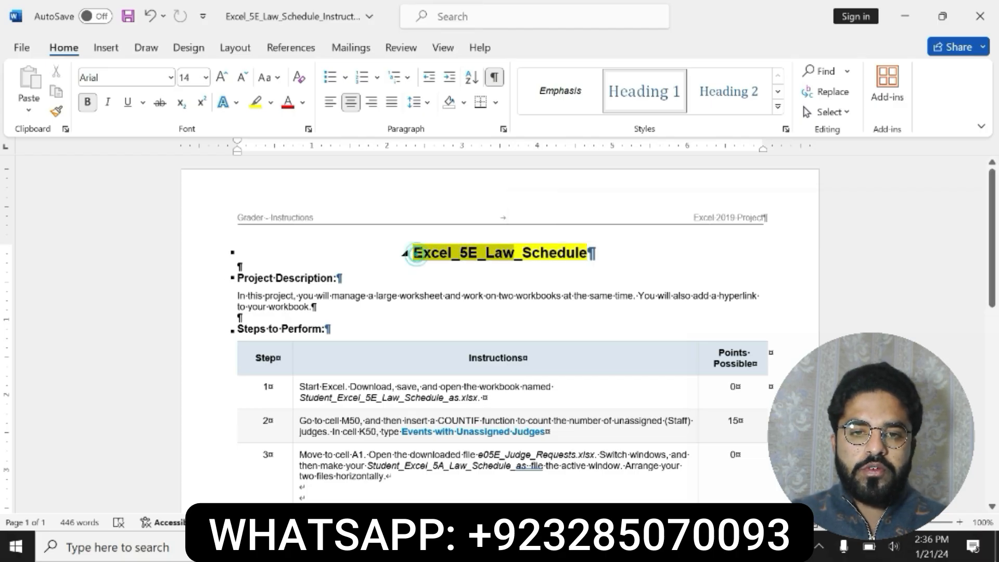
pyautogui.moveTo(416, 253); pyautogui.dragTo(593, 257)
# Highlight the Project Description heading and paragraph and the step 1 instruction text in yellow
pyautogui.moveTo(237, 277); pyautogui.dragTo(317, 306)
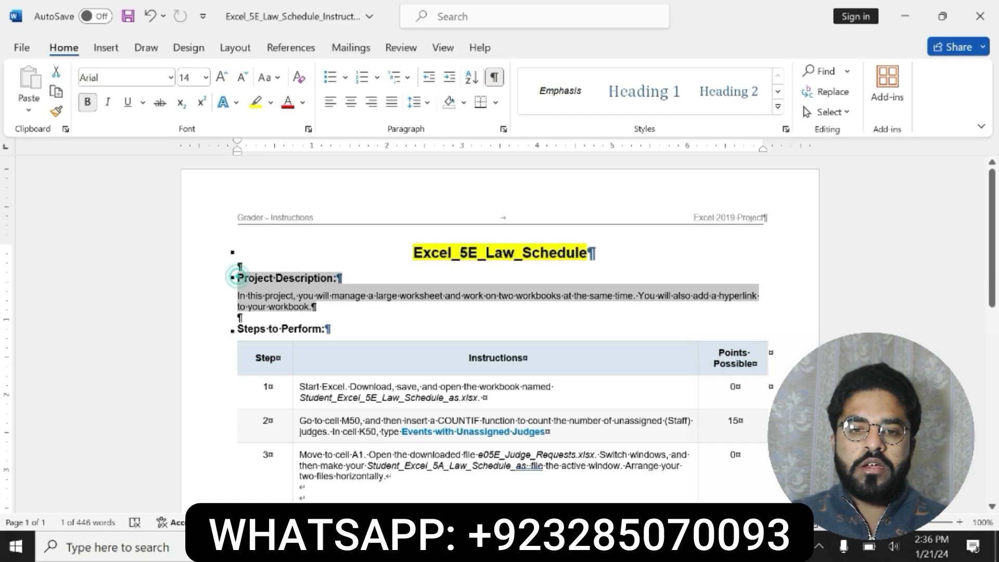
pyautogui.click(384, 284)
pyautogui.click(235, 278)
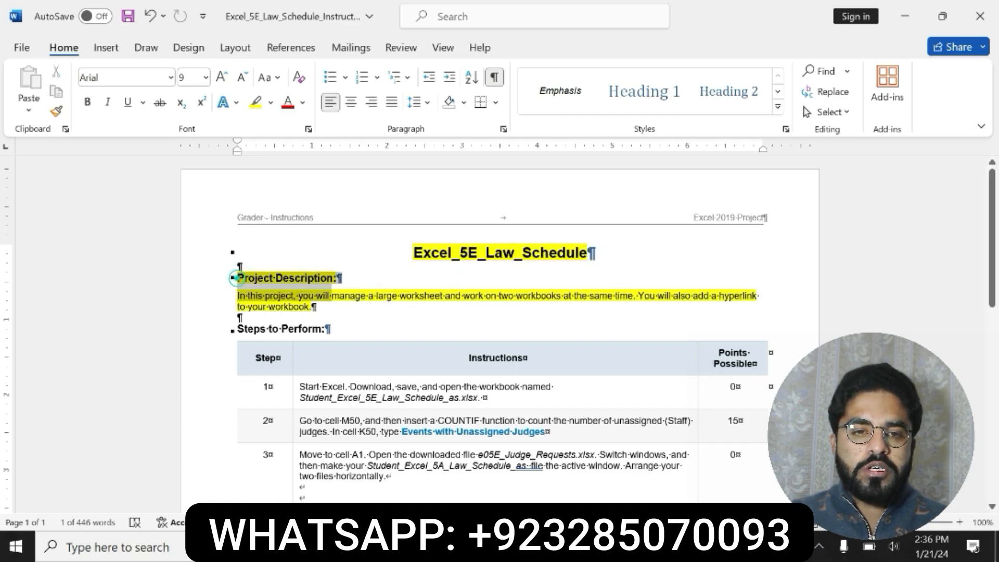
pyautogui.moveTo(237, 278); pyautogui.dragTo(315, 308)
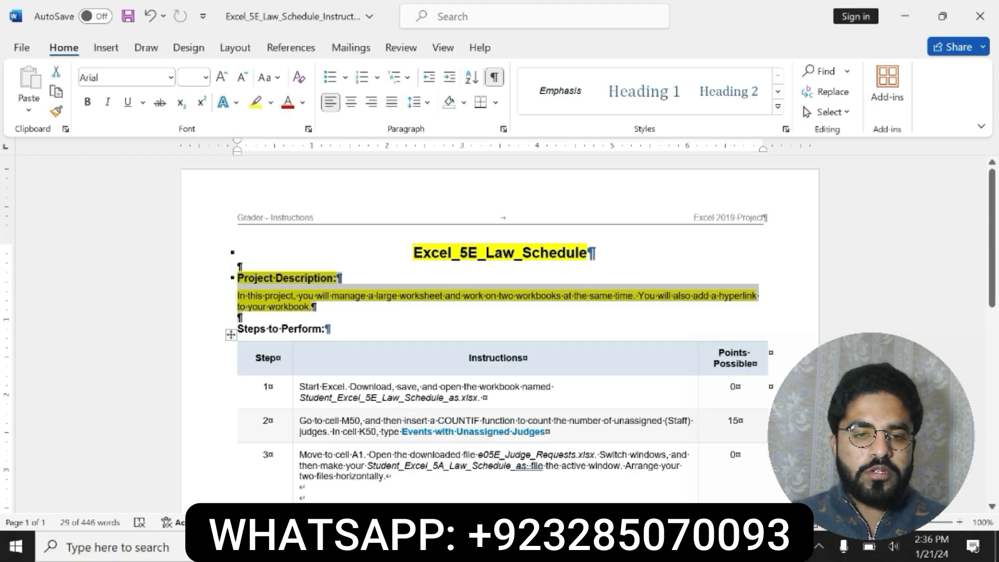
pyautogui.moveTo(300, 388); pyautogui.dragTo(480, 399)
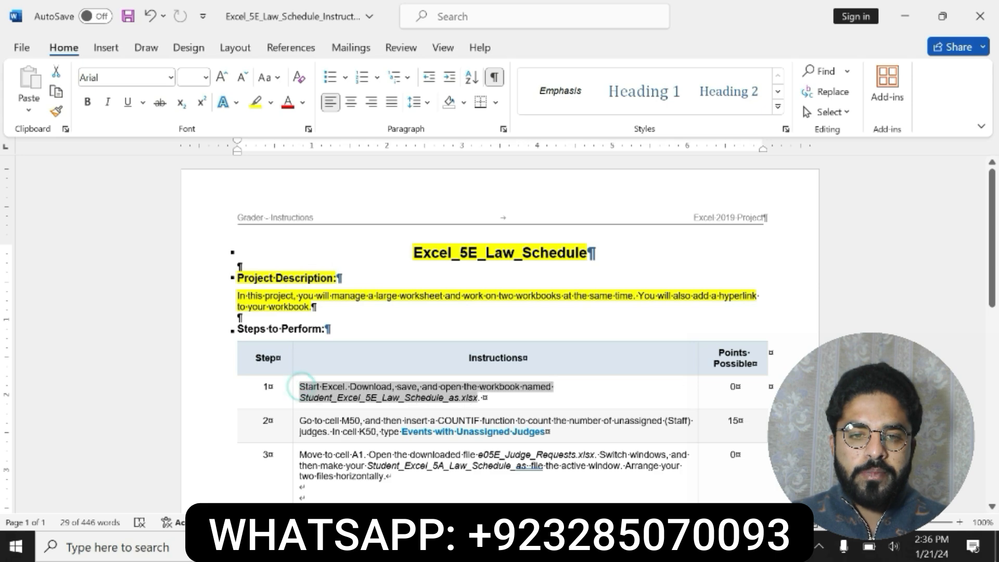
pyautogui.click(545, 372)
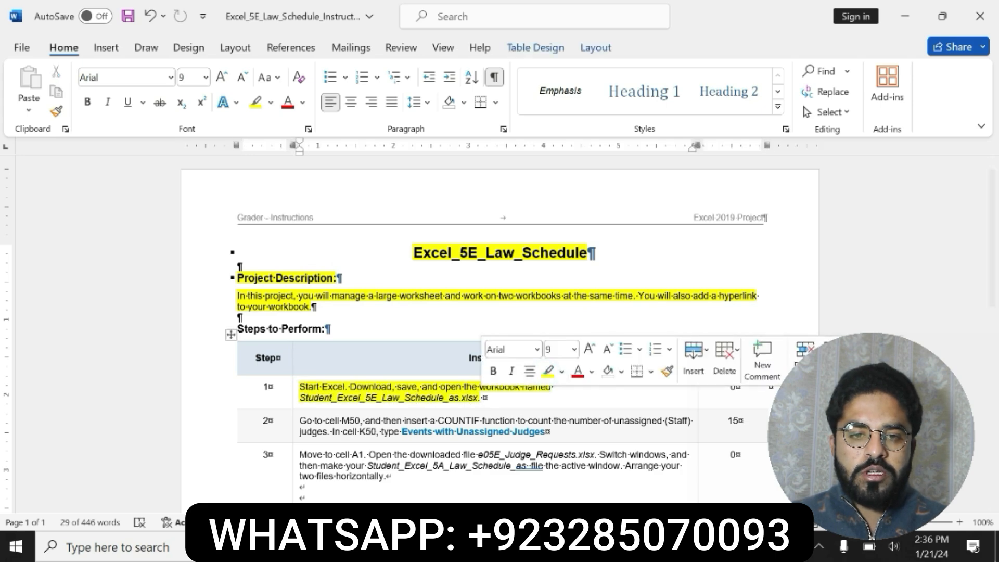
# Look over the worksheet data in the Excel workbook before returning to the instructions document
pyautogui.click(654, 453)
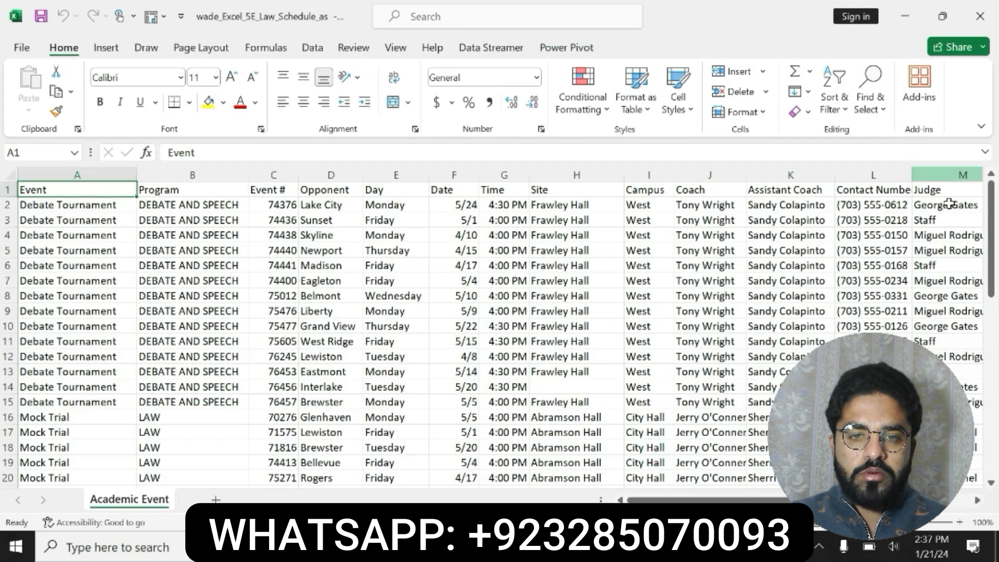
pyautogui.moveTo(991, 201)
pyautogui.mouseDown()
pyautogui.moveTo(975, 197)
pyautogui.moveTo(997, 189)
pyautogui.mouseUp()
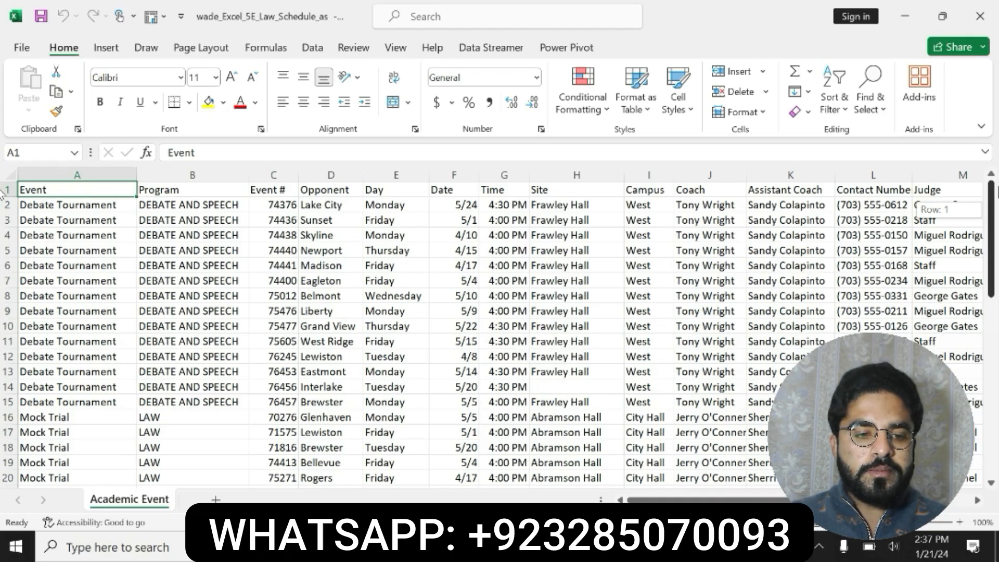
pyautogui.moveTo(995, 191); pyautogui.dragTo(996, 192)
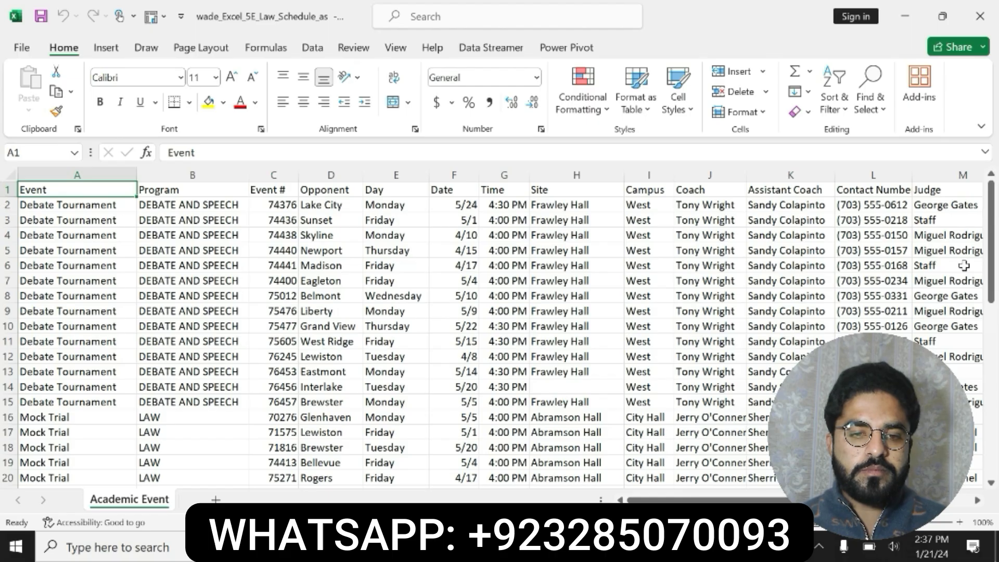
pyautogui.hotkey('alt', 'Tab')
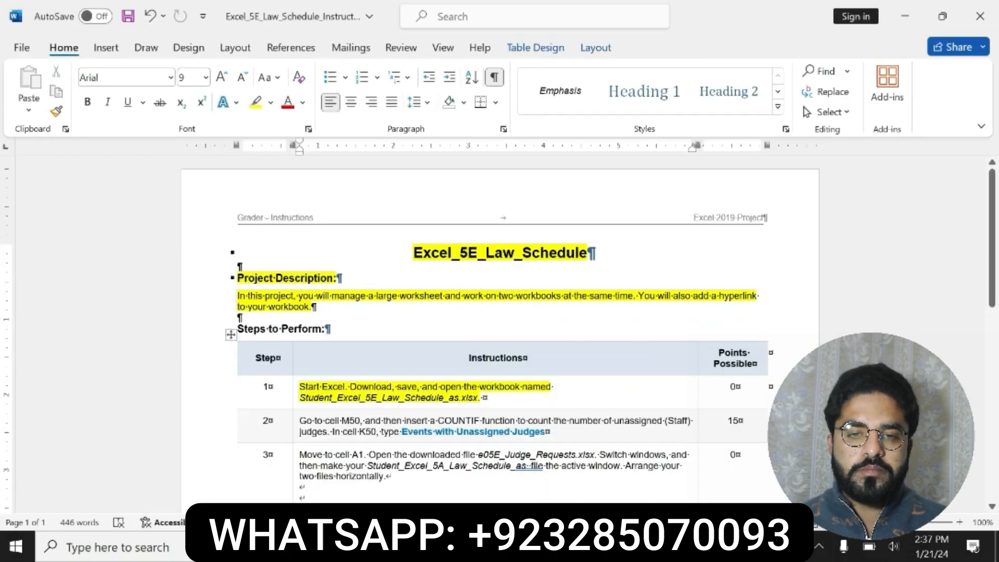
# Undo the last three highlighting changes in the instructions document
pyautogui.hotkey('ctrl', 'z')
pyautogui.hotkey('ctrl', 'z')
pyautogui.hotkey('ctrl', 'z')
pyautogui.hotkey('ctrl', 'z')
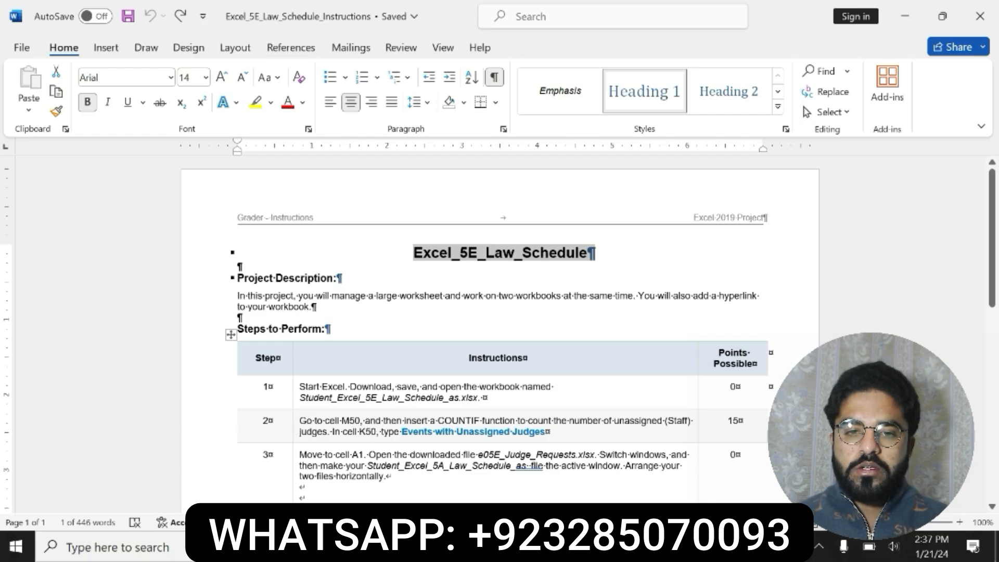
# Make the step 2 instruction text bold and highlight it in yellow
pyautogui.moveTo(303, 419); pyautogui.dragTo(546, 431)
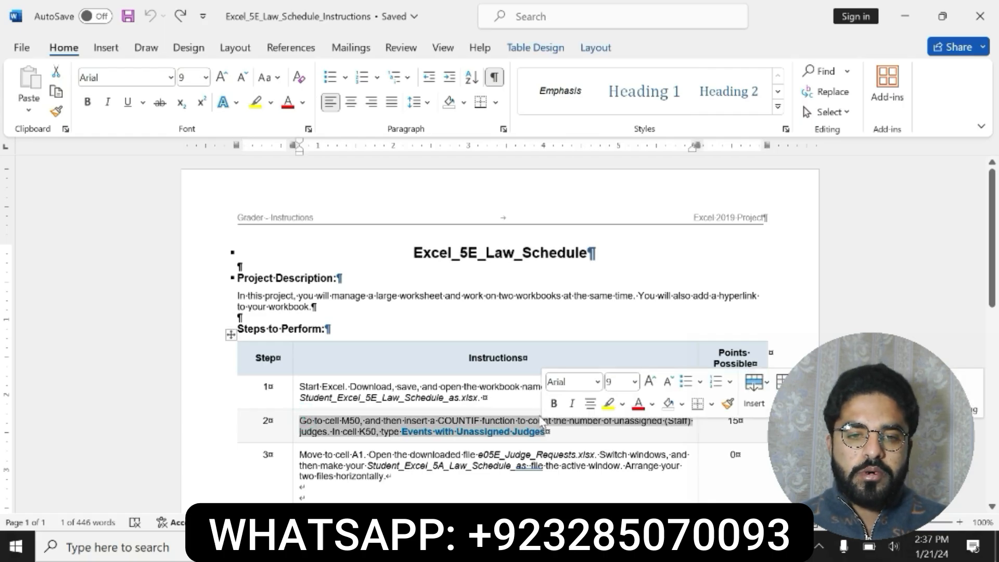
pyautogui.click(554, 403)
pyautogui.click(608, 403)
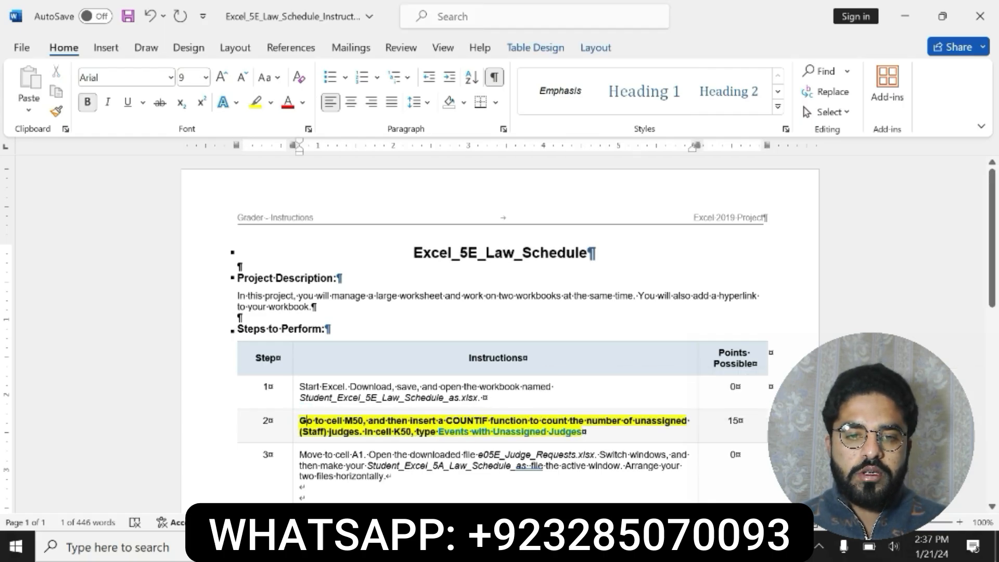
# Review the step 2 instruction text about the COUNTIF function
pyautogui.moveTo(303, 419); pyautogui.dragTo(565, 424)
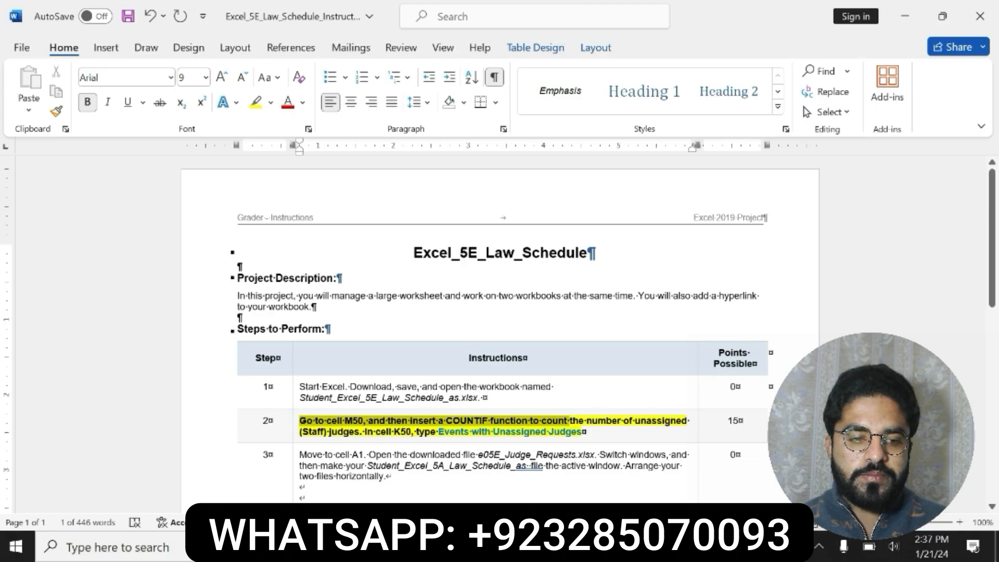
pyautogui.moveTo(569, 421); pyautogui.dragTo(581, 432)
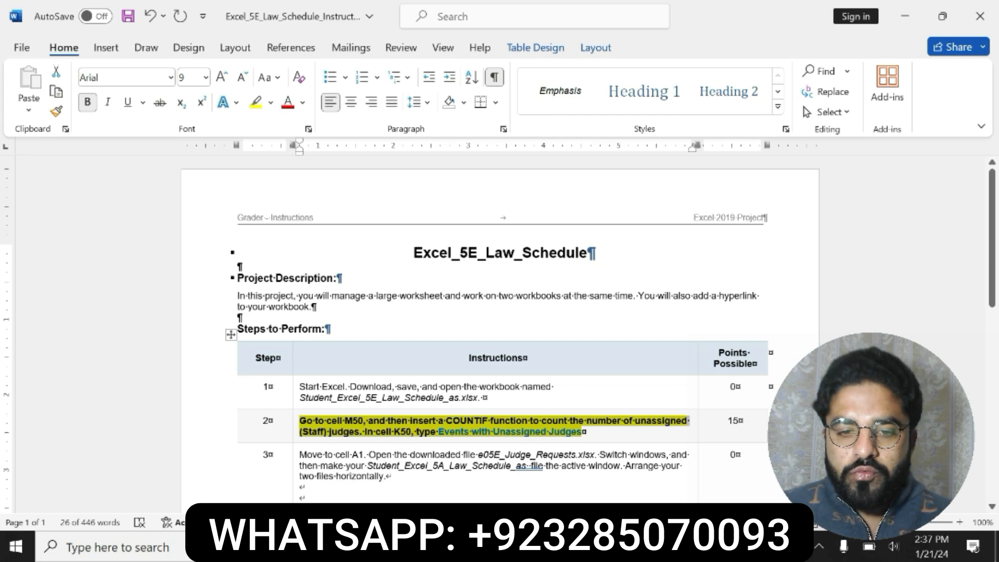
pyautogui.moveTo(551, 547)
pyautogui.click(599, 468)
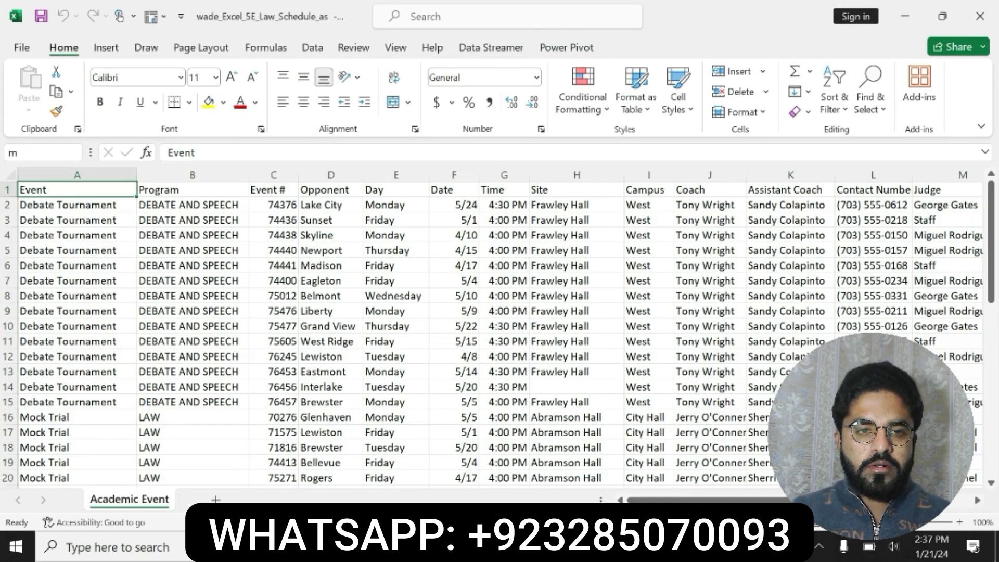
# Go to cell M50 in the workbook and start a COUNTIF function there
pyautogui.hotkey('ctrl', 'End')
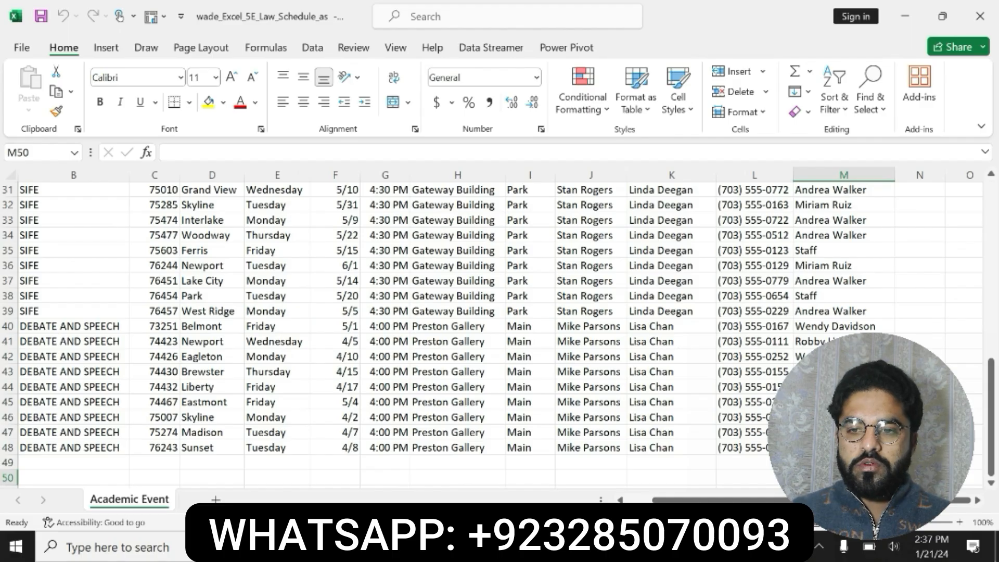
pyautogui.write('=c')
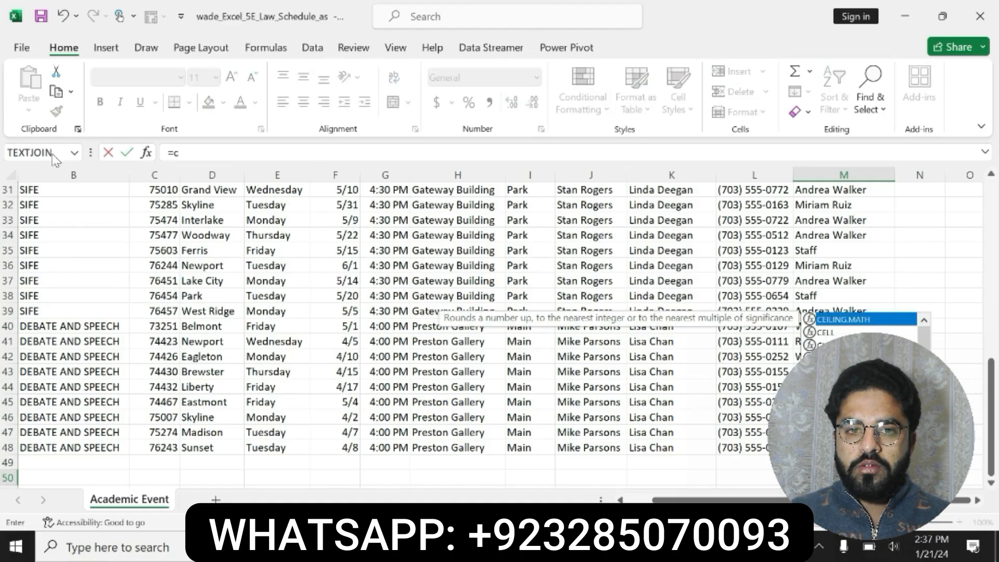
pyautogui.write('oun')
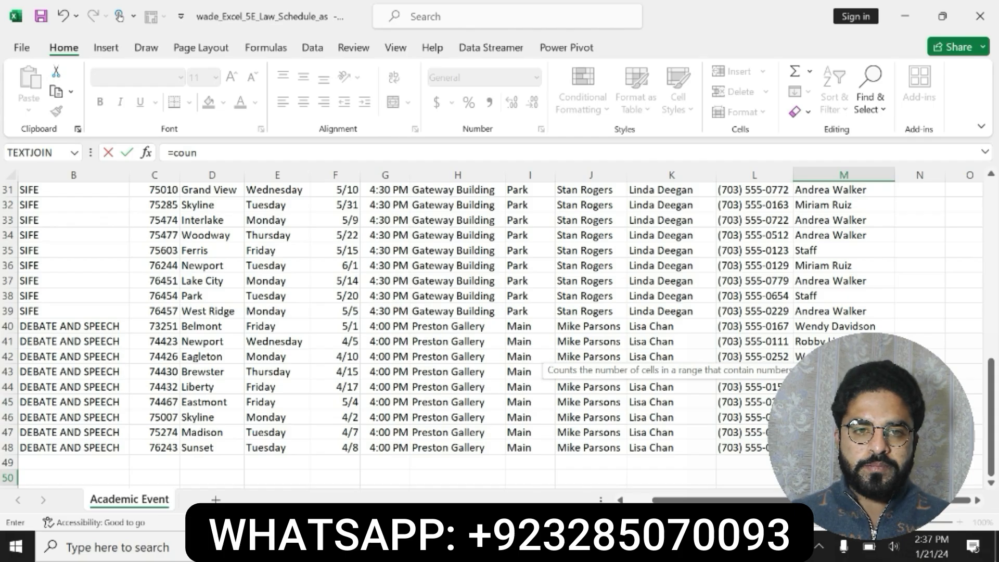
pyautogui.press('Down')
pyautogui.press('Down')
pyautogui.press('Down')
pyautogui.press('Tab')
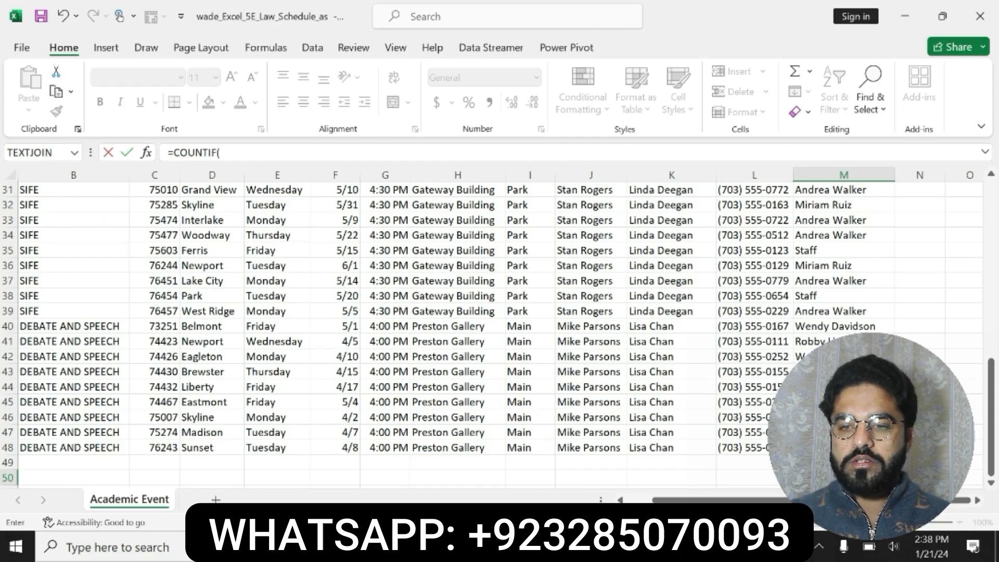
# Reread the step 2 instruction about counting unassigned (Staff) judges
pyautogui.hotkey('alt', 'Tab')
pyautogui.click(505, 433)
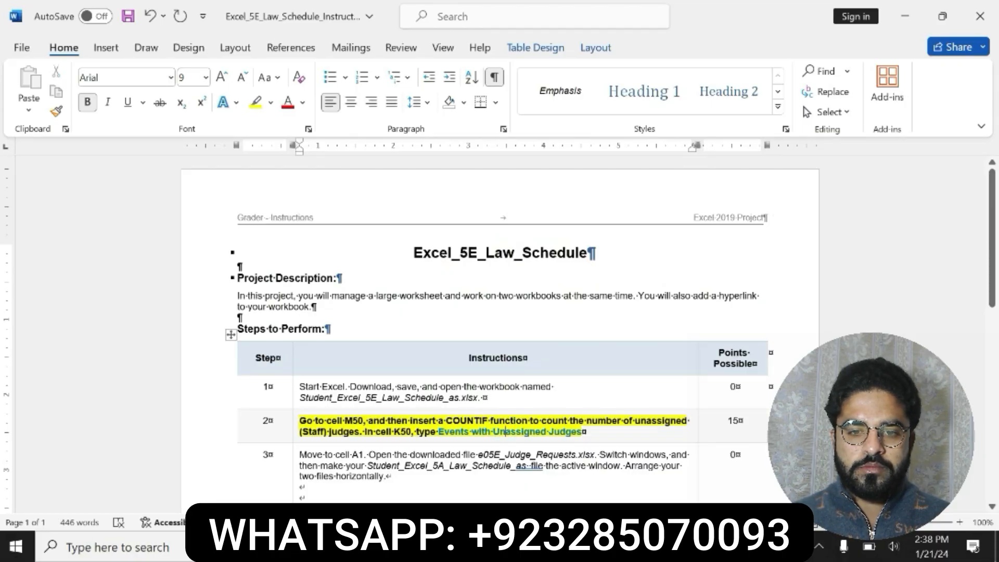
pyautogui.click(296, 430)
pyautogui.click(342, 431)
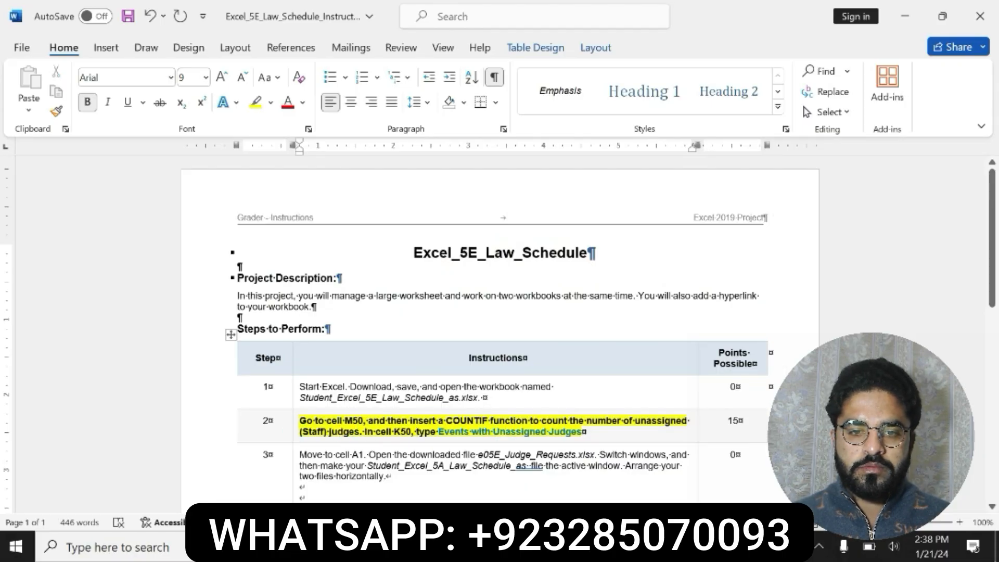
pyautogui.moveTo(299, 431); pyautogui.dragTo(412, 432)
pyautogui.moveTo(569, 547)
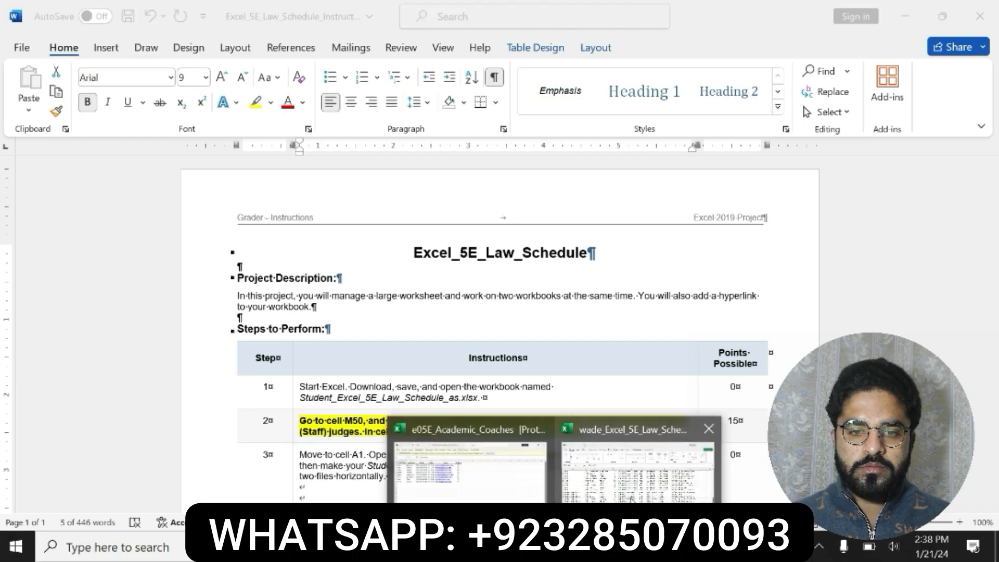
# Select the Judge column range M1:M48 as the COUNTIF range
pyautogui.click(650, 482)
pyautogui.moveTo(993, 403); pyautogui.dragTo(994, 226)
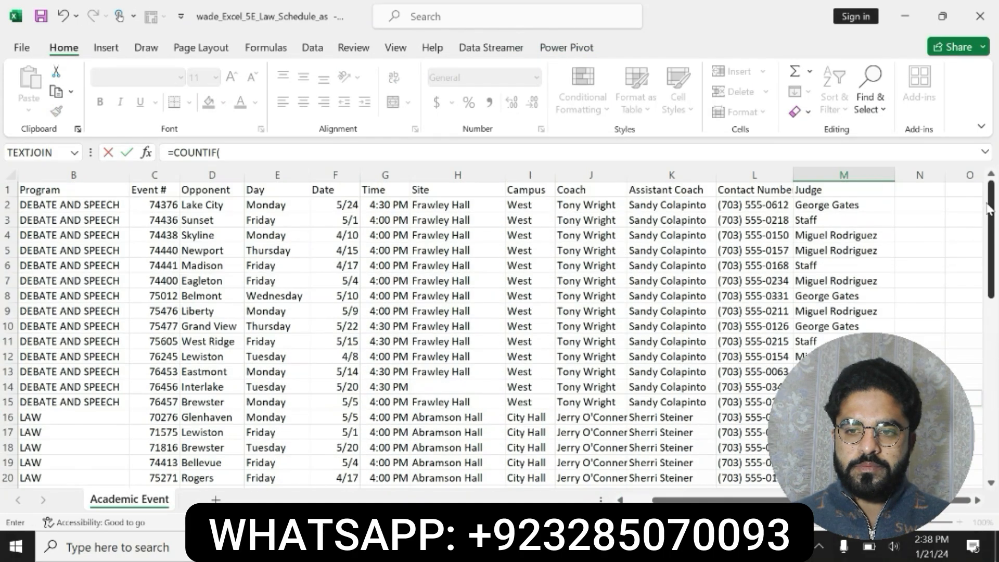
pyautogui.moveTo(843, 189); pyautogui.dragTo(843, 447)
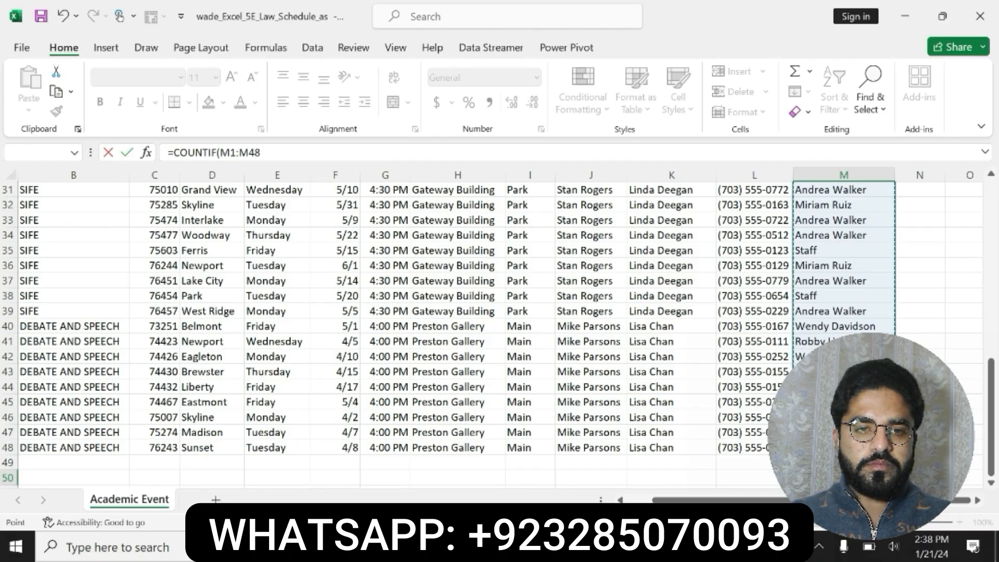
pyautogui.scroll(-2, 497, 316)
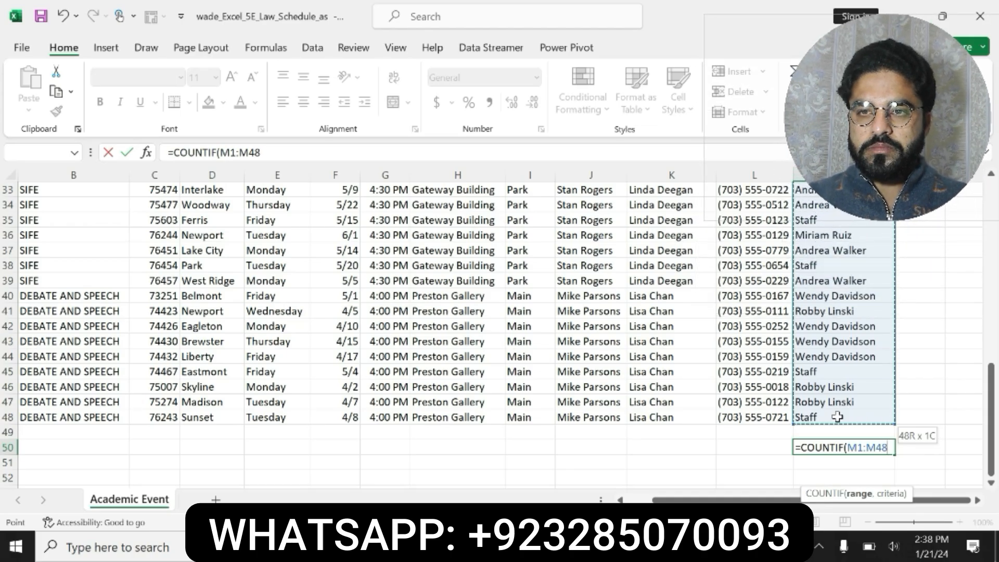
# Open the COUNTIF Function Arguments, set the criteria to Staff, and confirm the formula
pyautogui.click(482, 546)
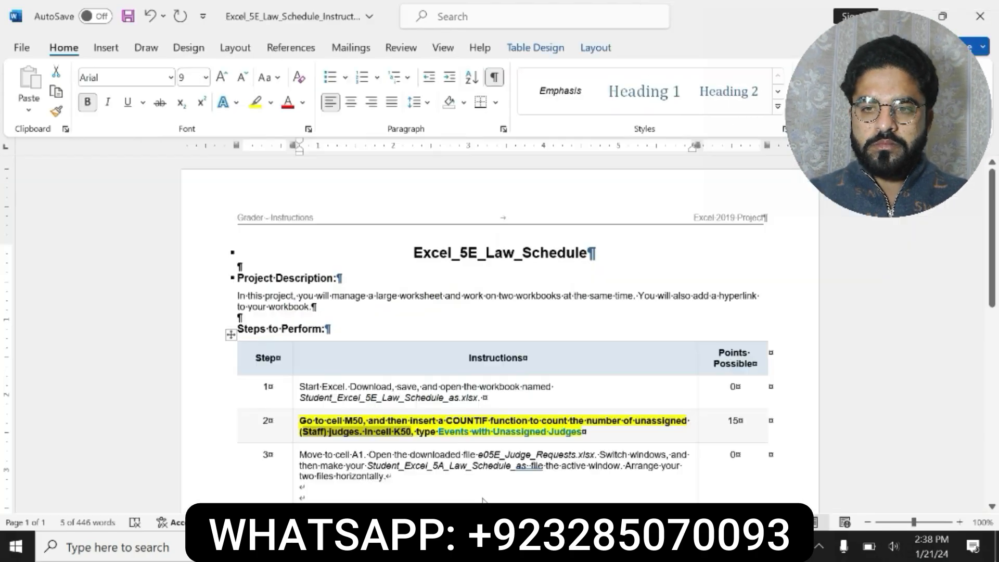
pyautogui.click(486, 546)
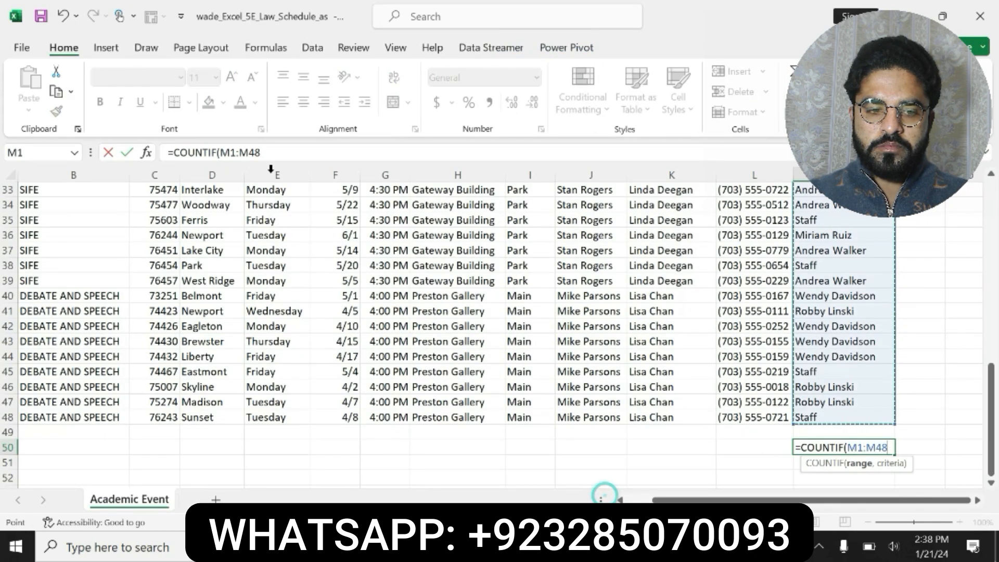
pyautogui.click(146, 152)
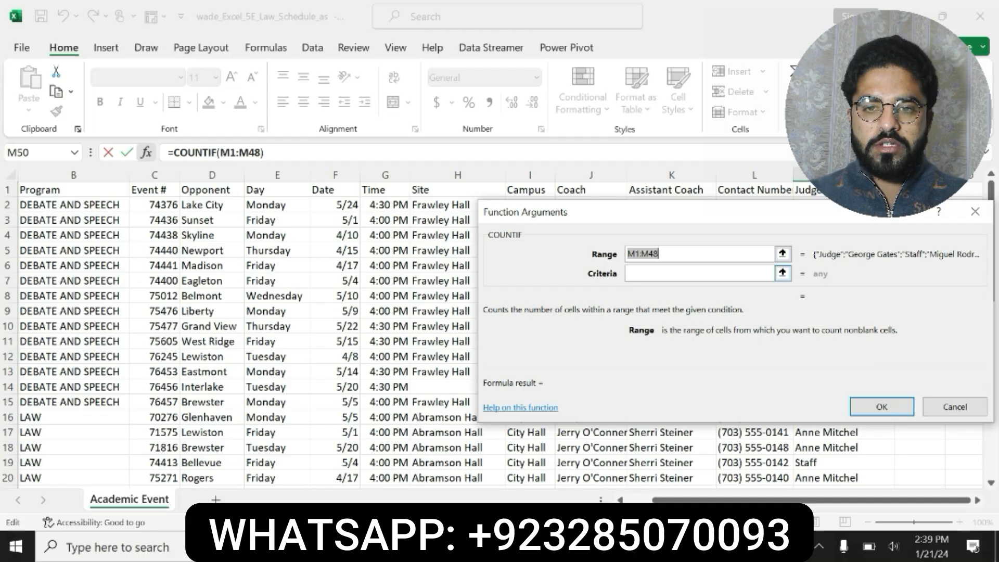
pyautogui.hotkey('alt', 'Tab')
pyautogui.click(567, 458)
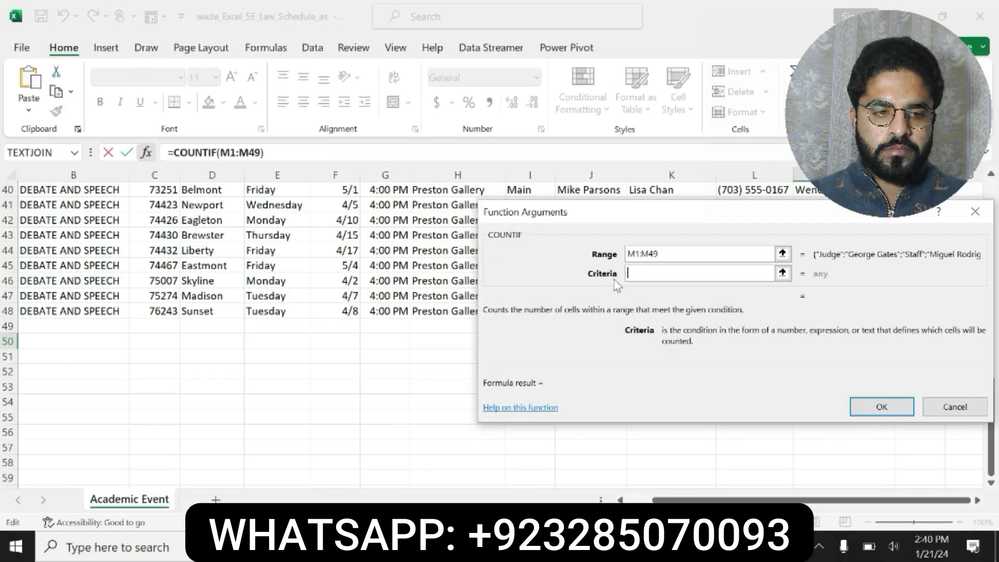
pyautogui.write('Staff')
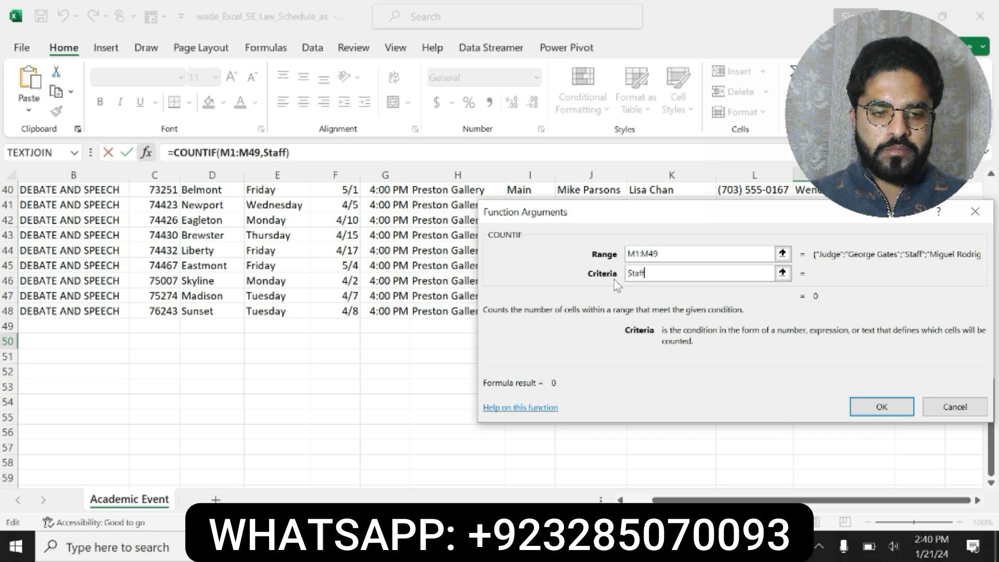
pyautogui.click(883, 405)
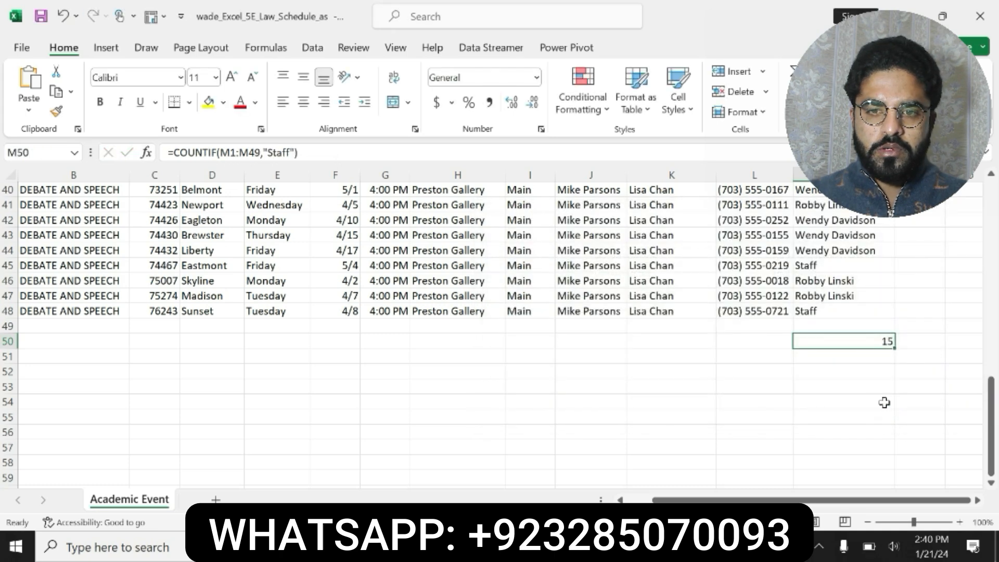
# Reread the step 2 instruction for the label text required in cell K50
pyautogui.click(561, 546)
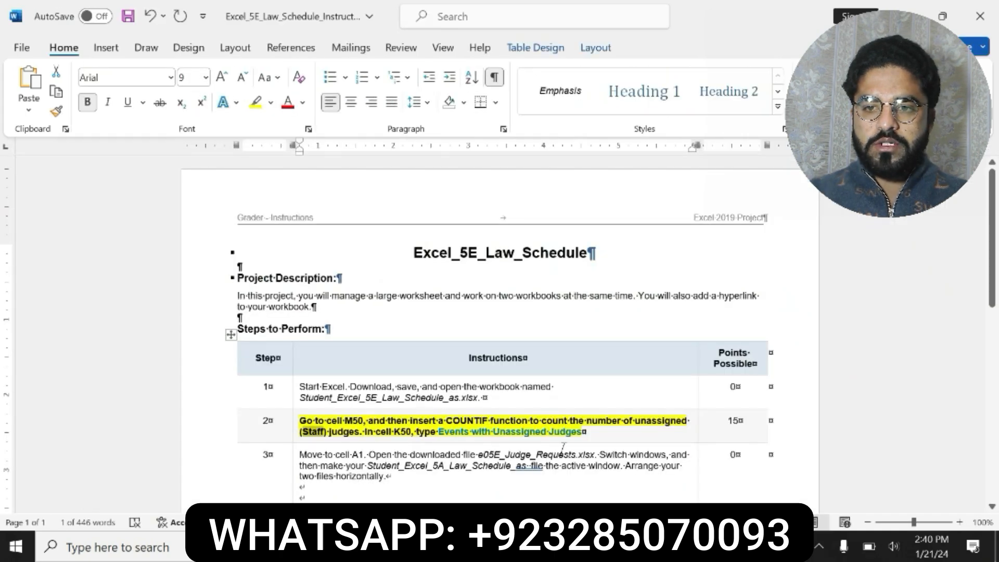
pyautogui.click(412, 432)
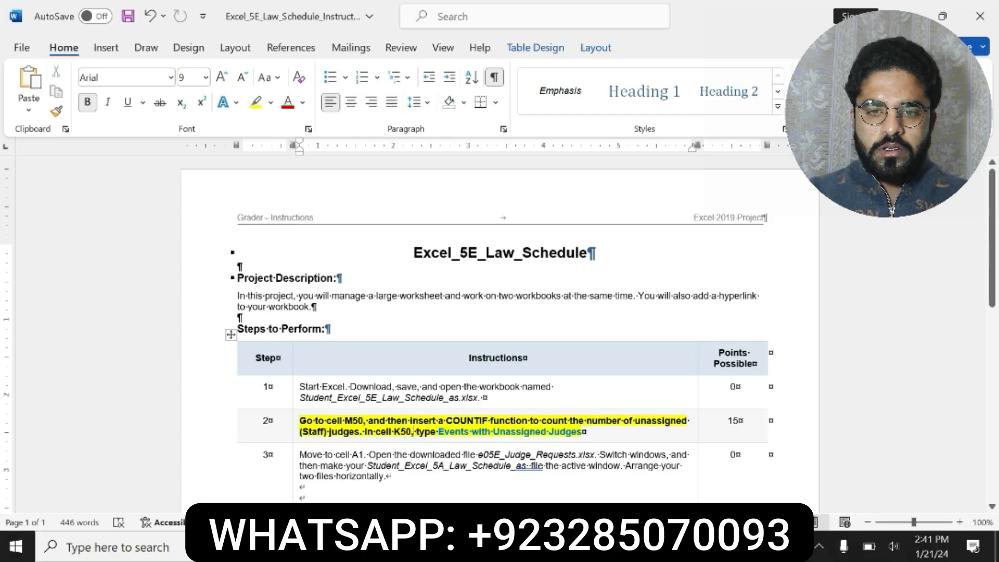
pyautogui.moveTo(439, 432); pyautogui.dragTo(566, 439)
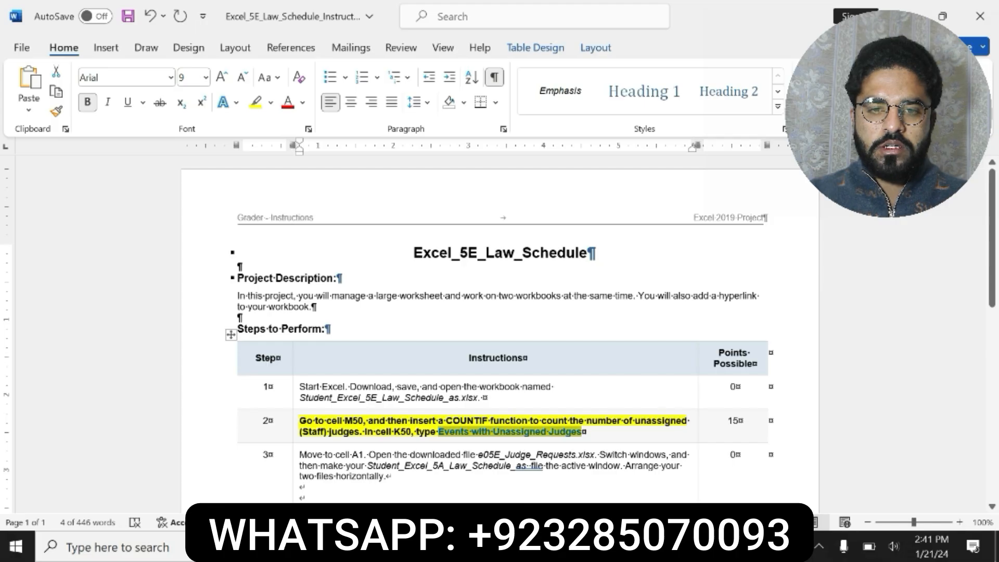
pyautogui.moveTo(588, 546)
pyautogui.click(614, 482)
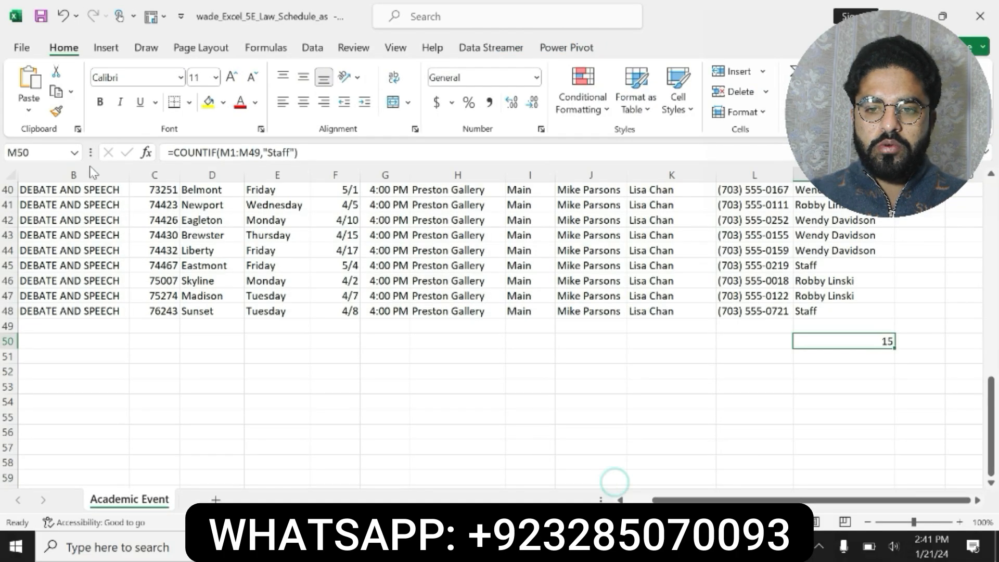
# Go to cell K50 and enter the label Events with Unassigned Judges
pyautogui.click(21, 151)
pyautogui.press('BackSpace')
pyautogui.write('k50')
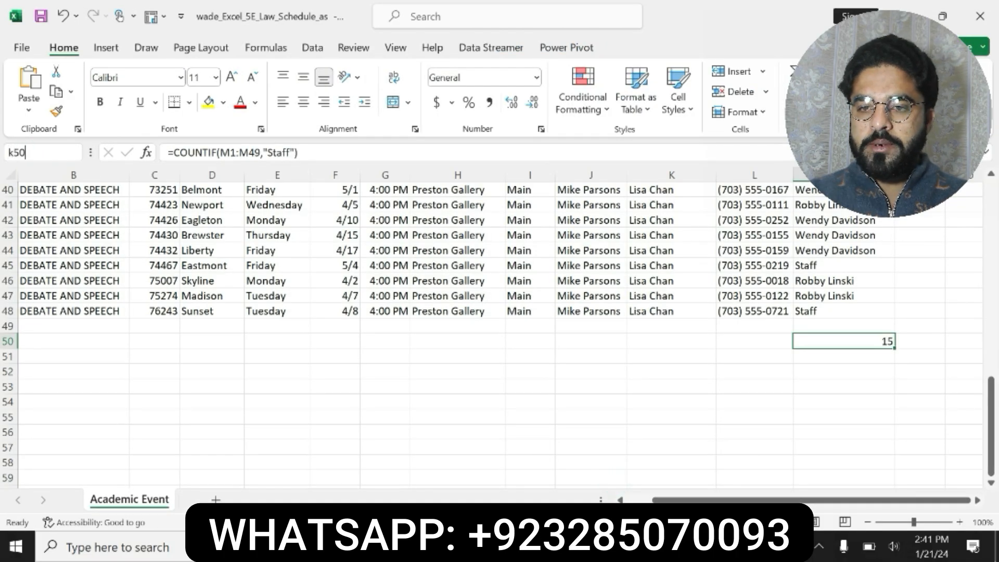
pyautogui.press('Return')
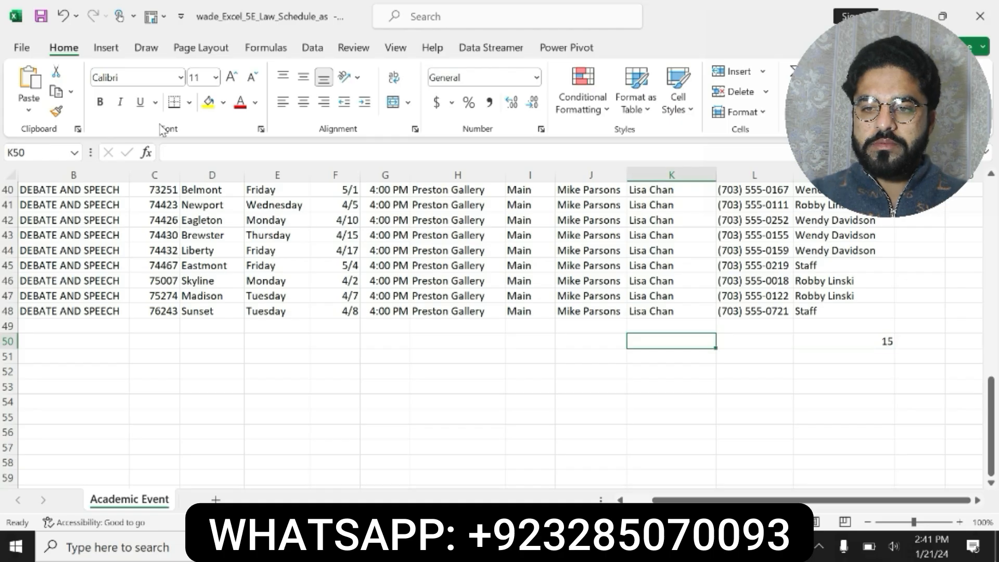
pyautogui.write('Events with Unassigned Judges')
pyautogui.press('Return')
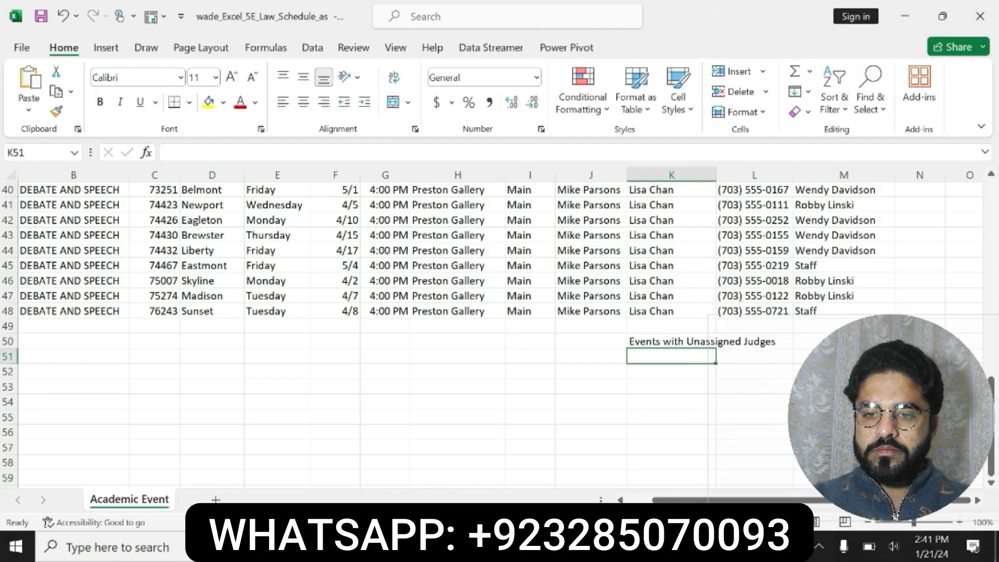
# Remove the highlight from the finished step 2 and highlight the step 3 instructions in the Word document
pyautogui.hotkey('alt', 'Tab')
pyautogui.hotkey('ctrl', 'z')
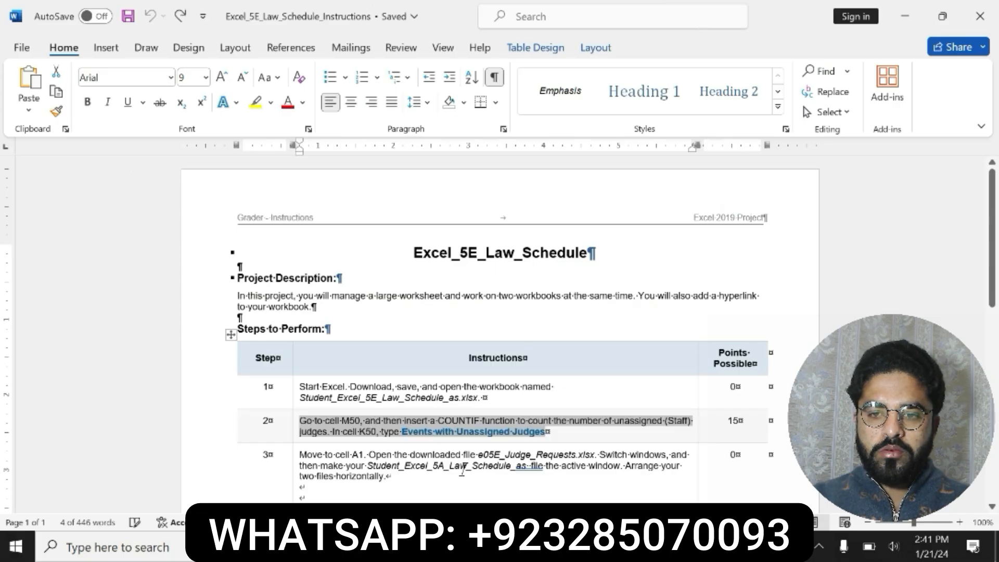
pyautogui.scroll(-1, 527, 396)
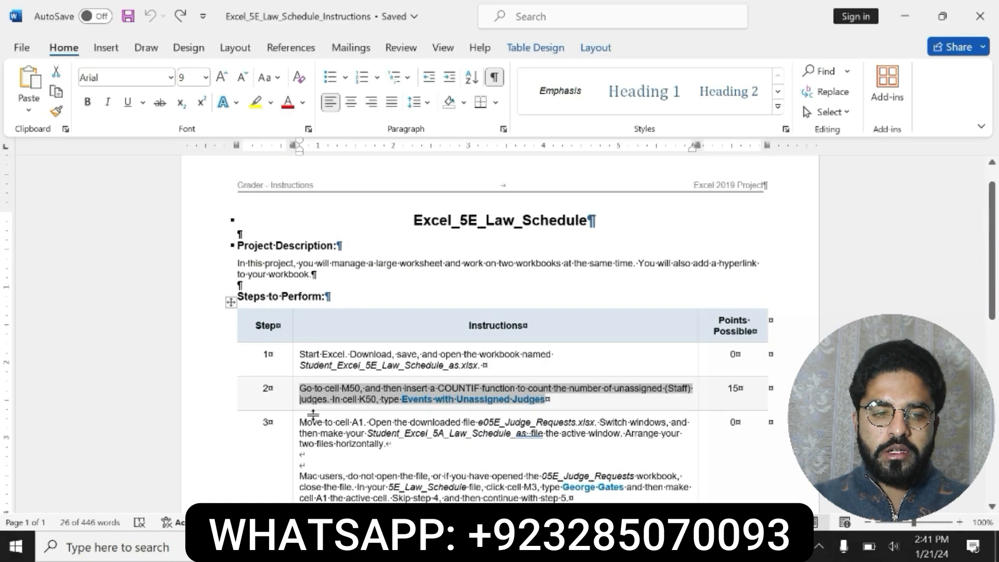
pyautogui.moveTo(300, 422); pyautogui.dragTo(573, 498)
pyautogui.click(586, 474)
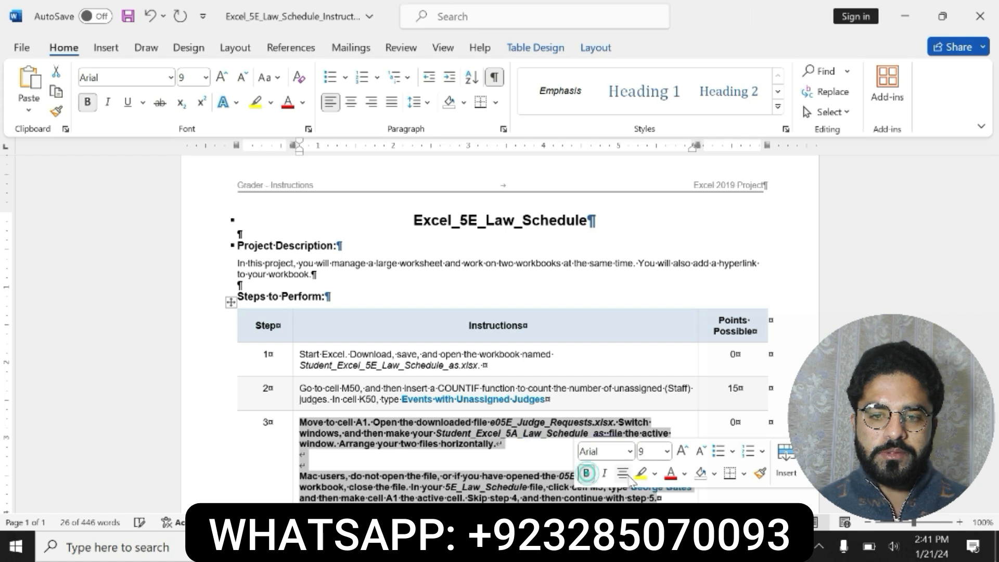
pyautogui.click(640, 473)
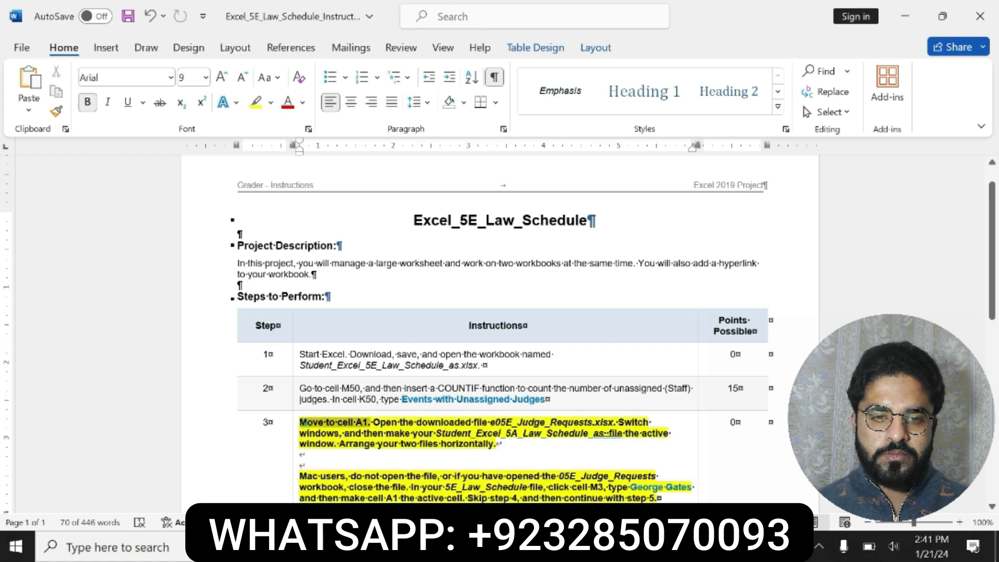
# Read through the step 3 instructions about opening the Judge Requests file and arranging windows
pyautogui.click(307, 424)
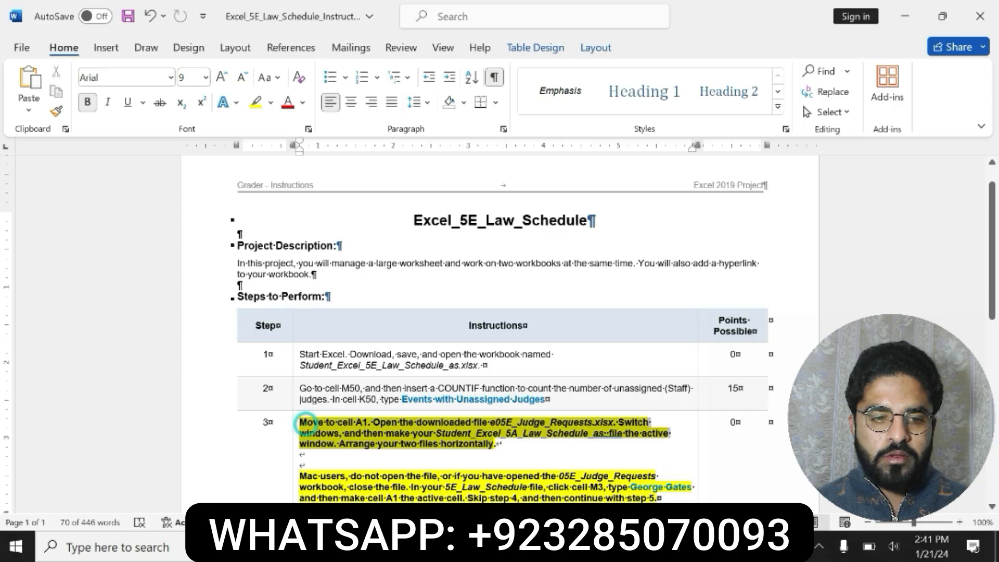
pyautogui.moveTo(301, 422); pyautogui.dragTo(661, 498)
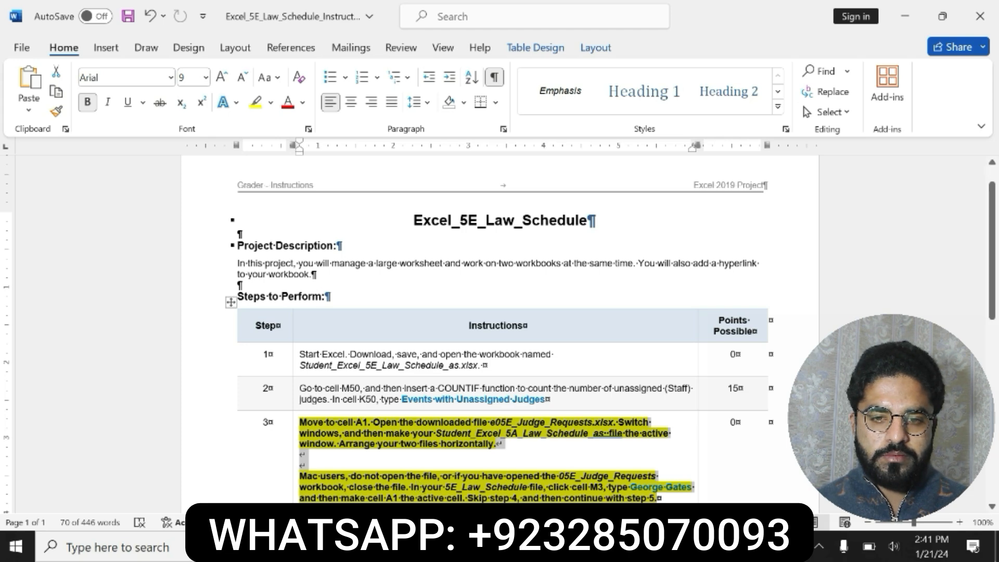
pyautogui.scroll(-1, 499, 329)
pyautogui.click(328, 414)
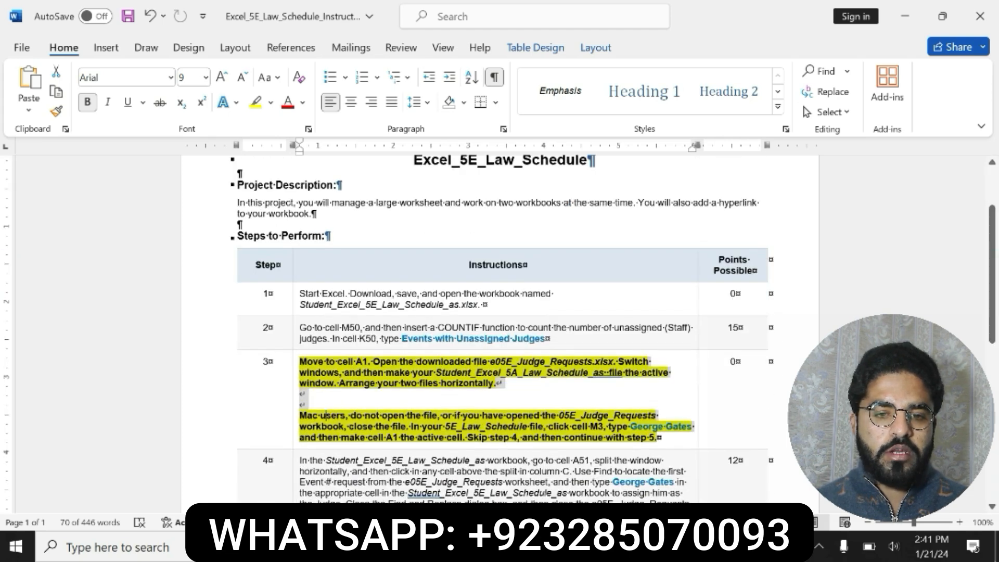
pyautogui.moveTo(300, 414); pyautogui.dragTo(659, 438)
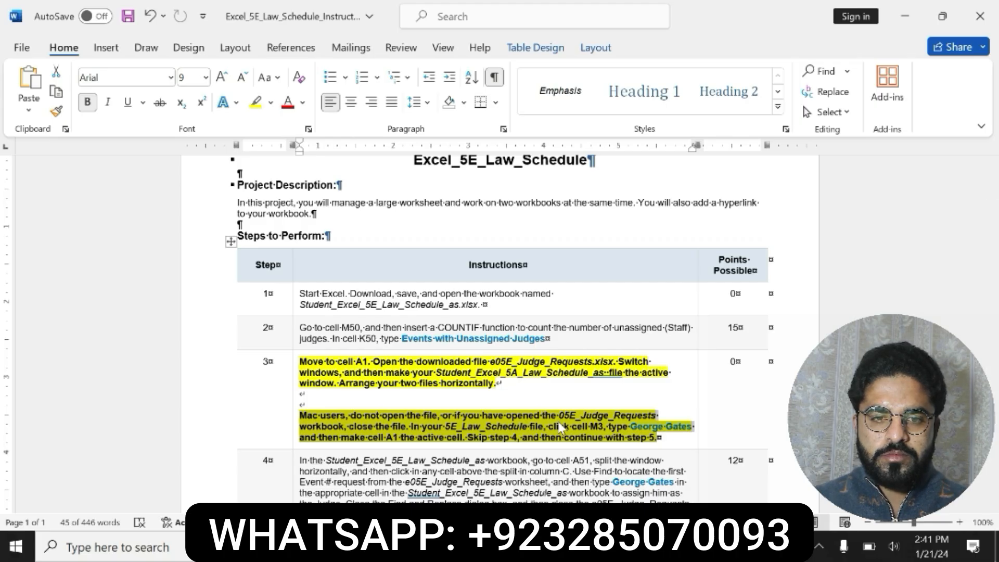
pyautogui.moveTo(993, 304); pyautogui.dragTo(993, 330)
pyautogui.click(334, 358)
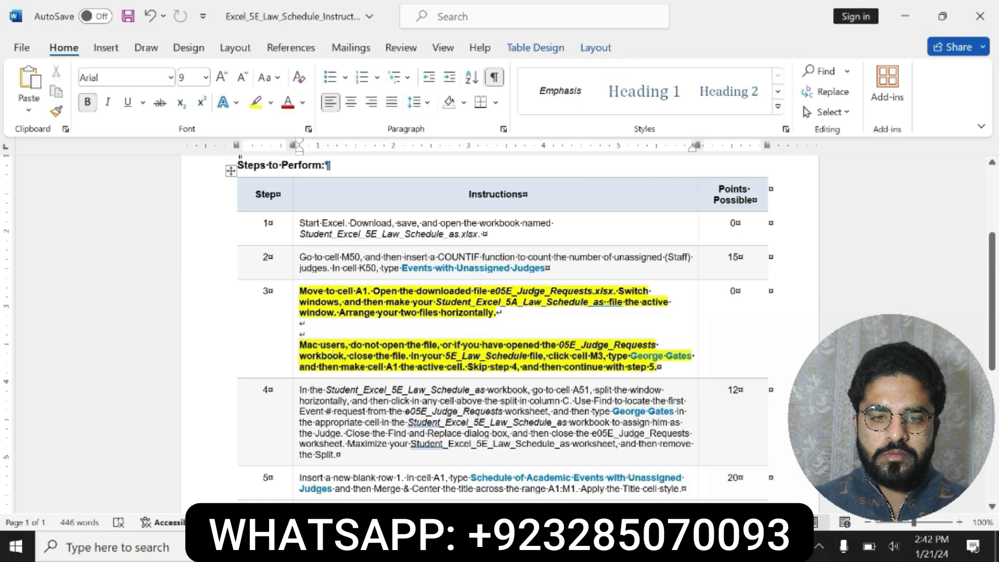
pyautogui.moveTo(334, 357); pyautogui.dragTo(503, 340)
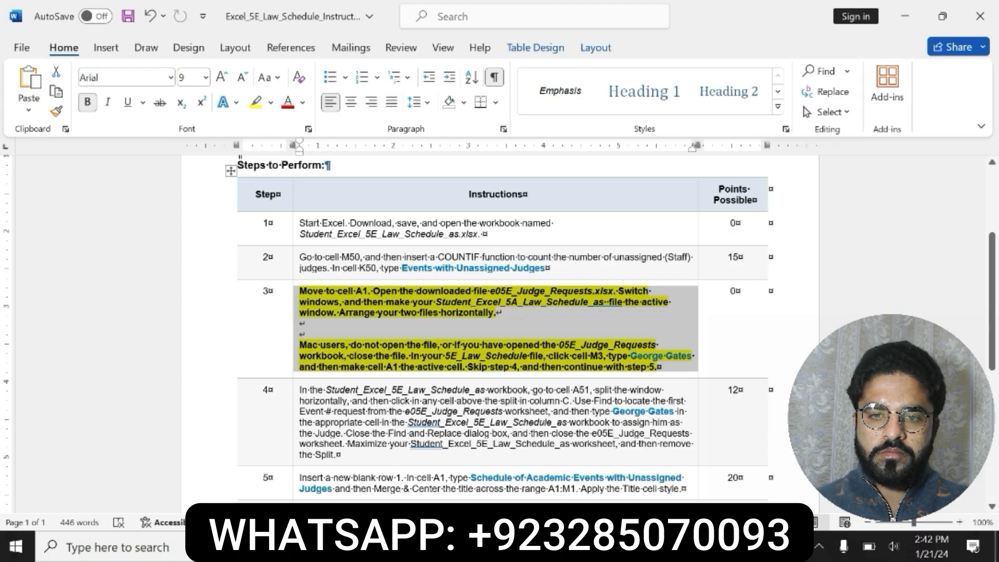
# Open the downloaded wade_Excel_5E_Law_Schedule.zip archive from the Downloads folder and dismiss the license reminder
pyautogui.click(319, 547)
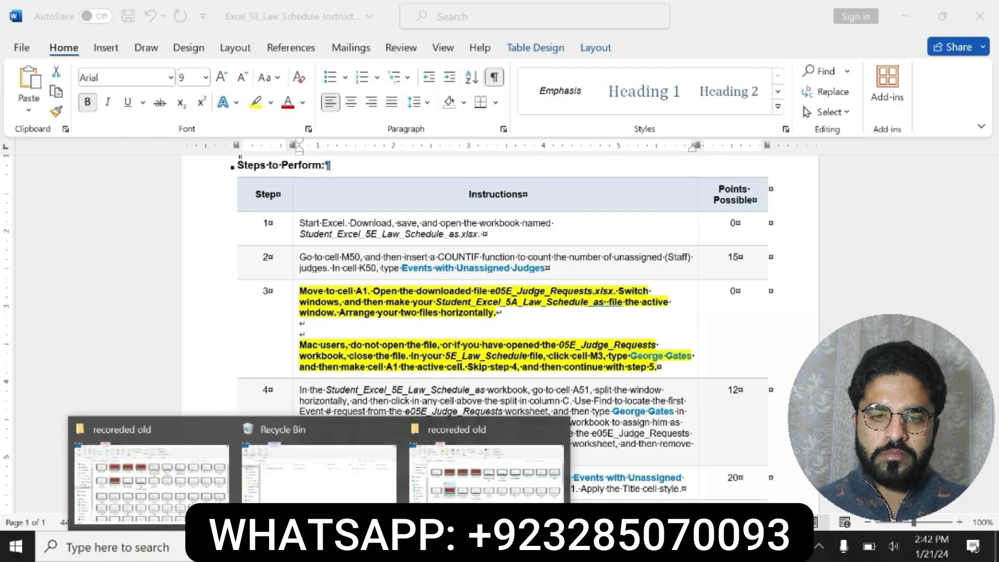
pyautogui.click(304, 486)
pyautogui.click(83, 192)
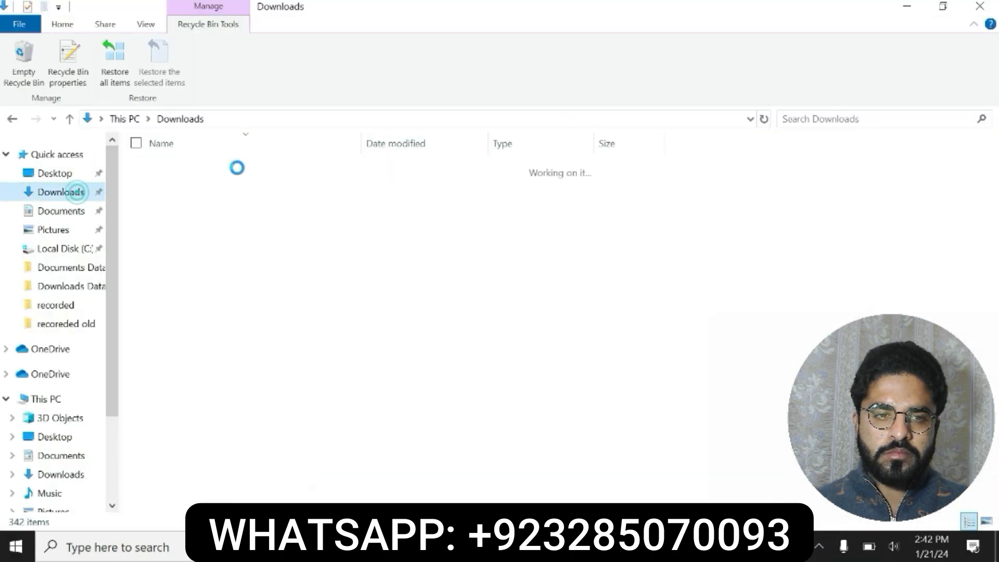
pyautogui.click(208, 190)
pyautogui.doubleClick(232, 193)
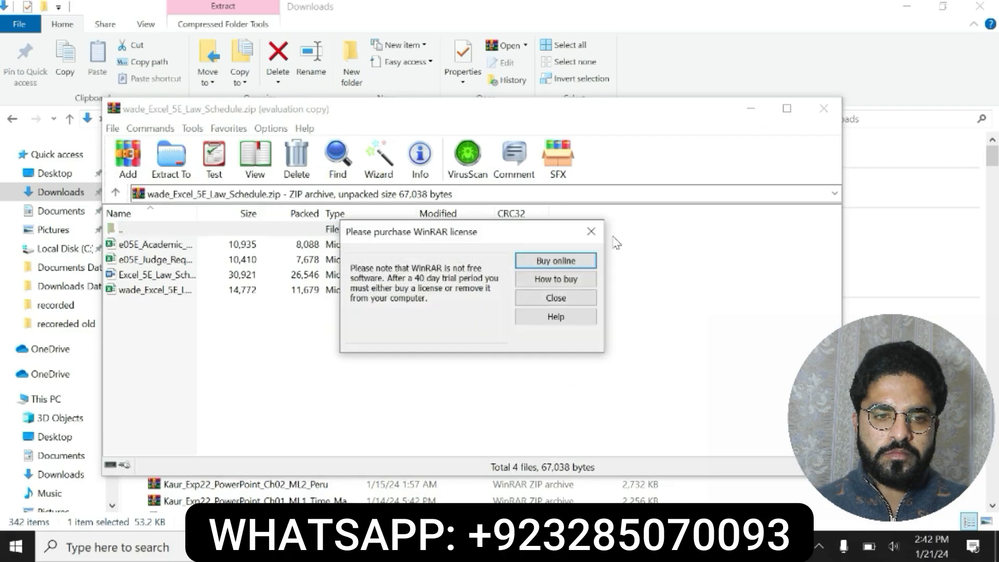
pyautogui.click(598, 230)
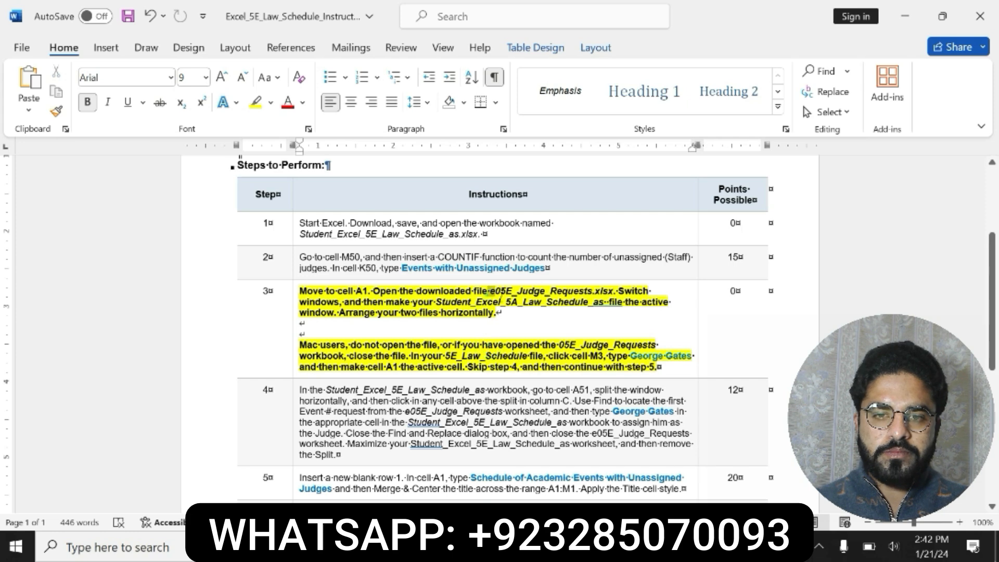
# Open e05E_Judge_Requests from the archive and enable editing in it
pyautogui.moveTo(489, 290); pyautogui.dragTo(614, 291)
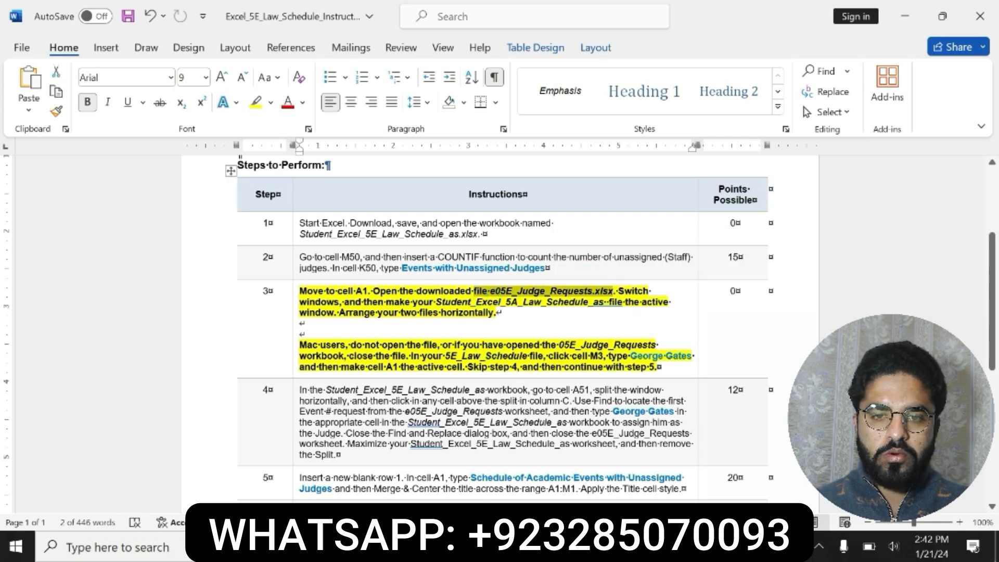
pyautogui.click(468, 546)
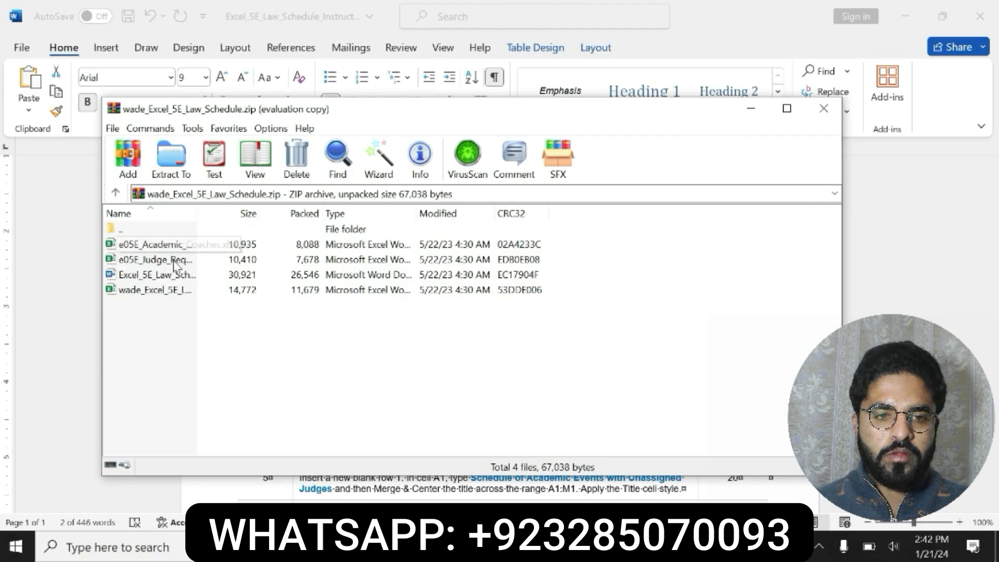
pyautogui.click(157, 262)
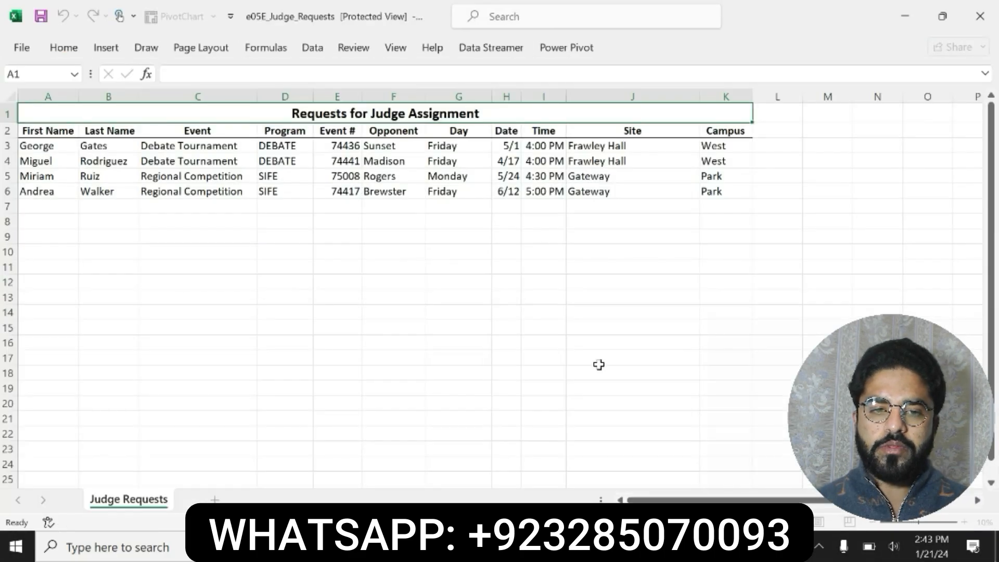
pyautogui.click(644, 70)
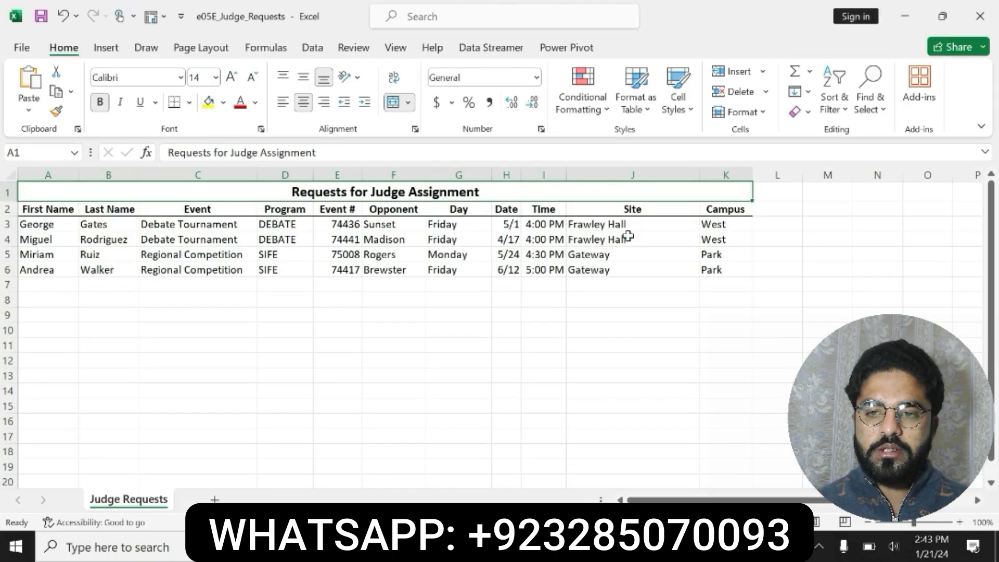
# Reread the step 3 instructions, including the Mac user note, in the Word document
pyautogui.click(530, 547)
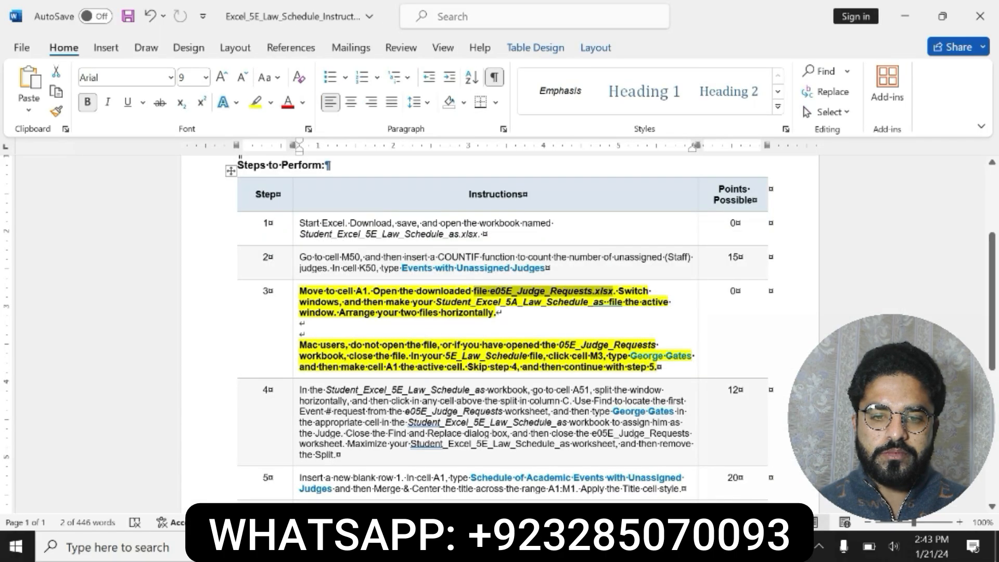
pyautogui.click(511, 303)
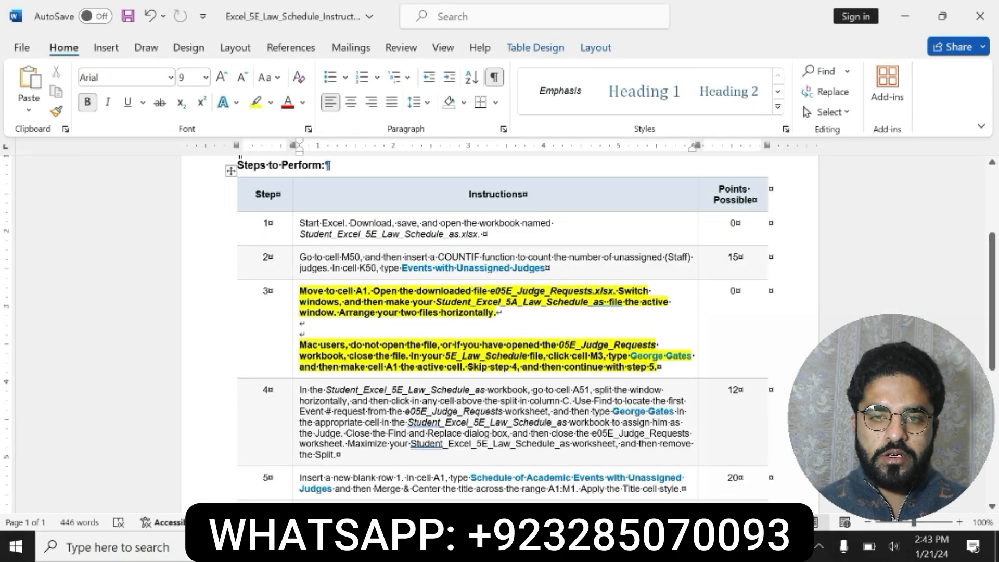
pyautogui.moveTo(300, 302); pyautogui.dragTo(500, 312)
pyautogui.moveTo(302, 345); pyautogui.dragTo(658, 367)
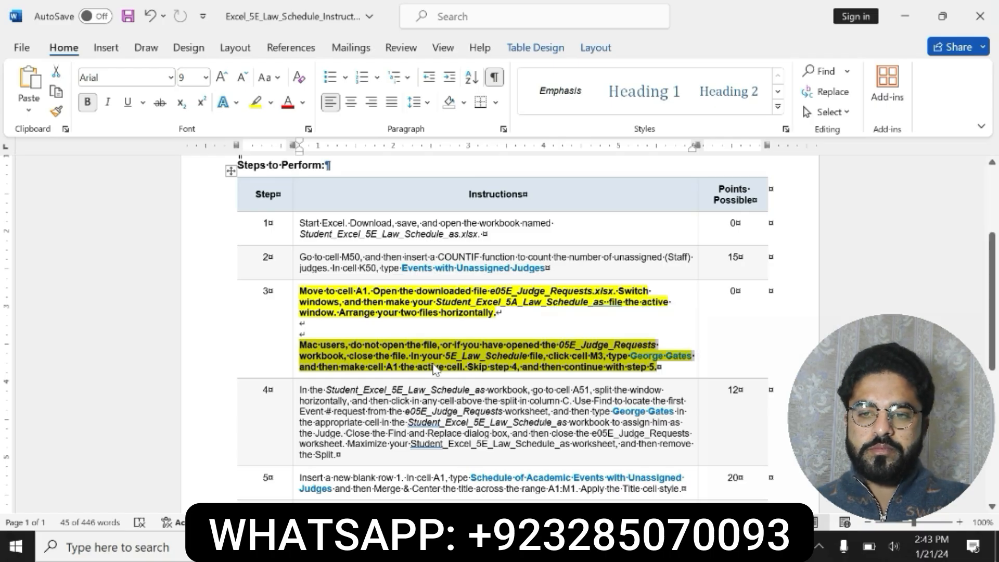
# Make the wade_Excel_5E_Law_Schedule_as workbook the active window, checking the open windows with Switch Windows
pyautogui.click(555, 546)
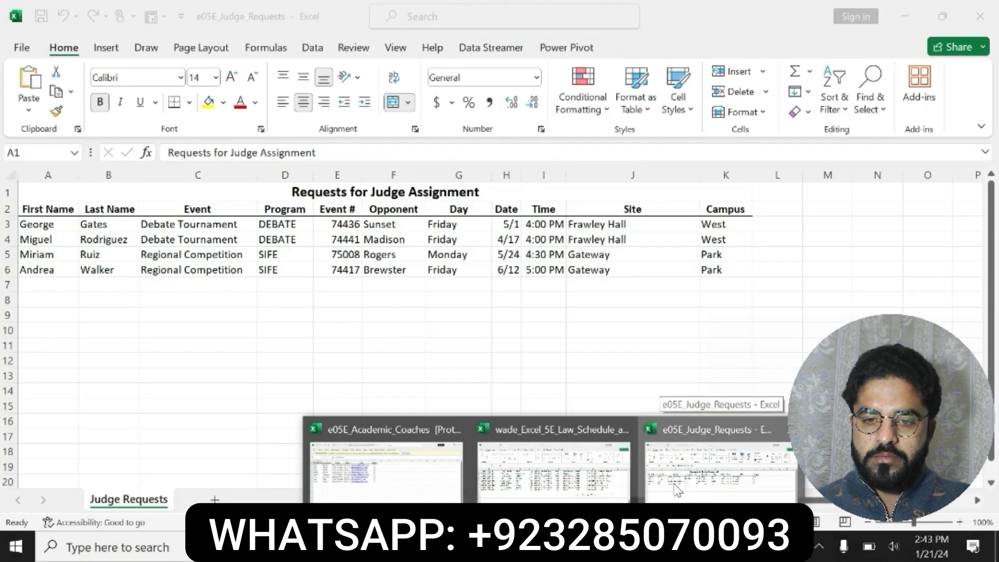
pyautogui.click(677, 489)
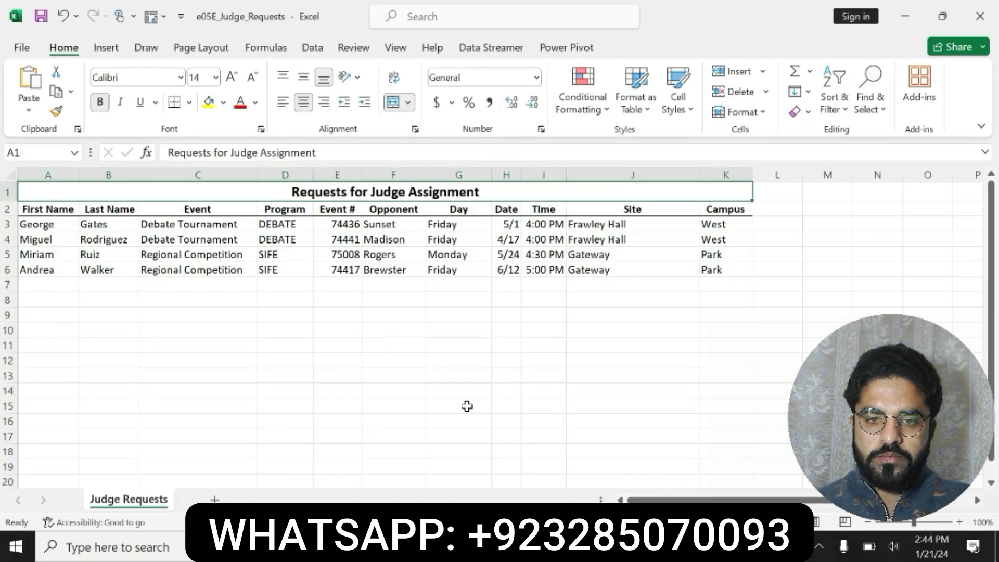
pyautogui.click(554, 546)
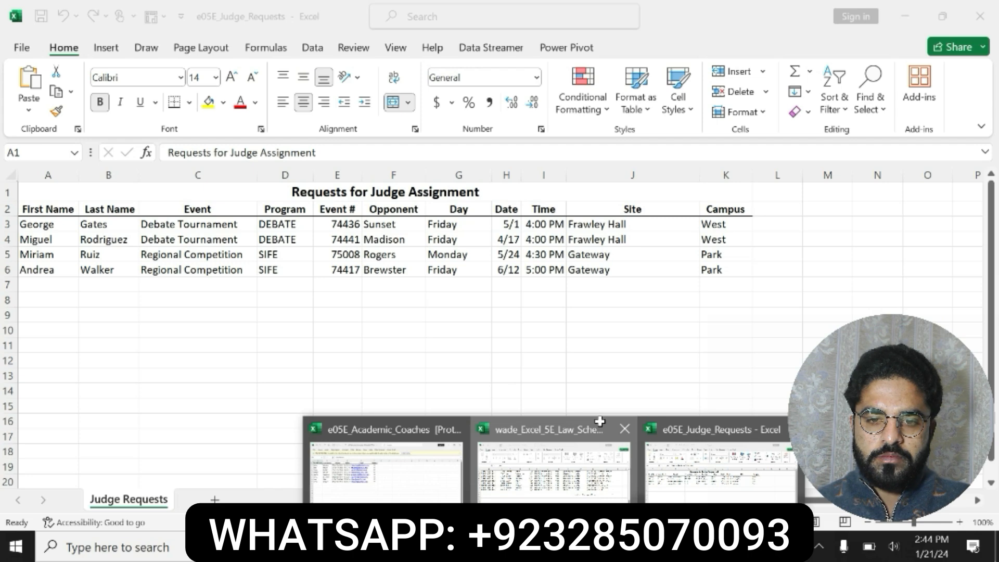
pyautogui.click(600, 420)
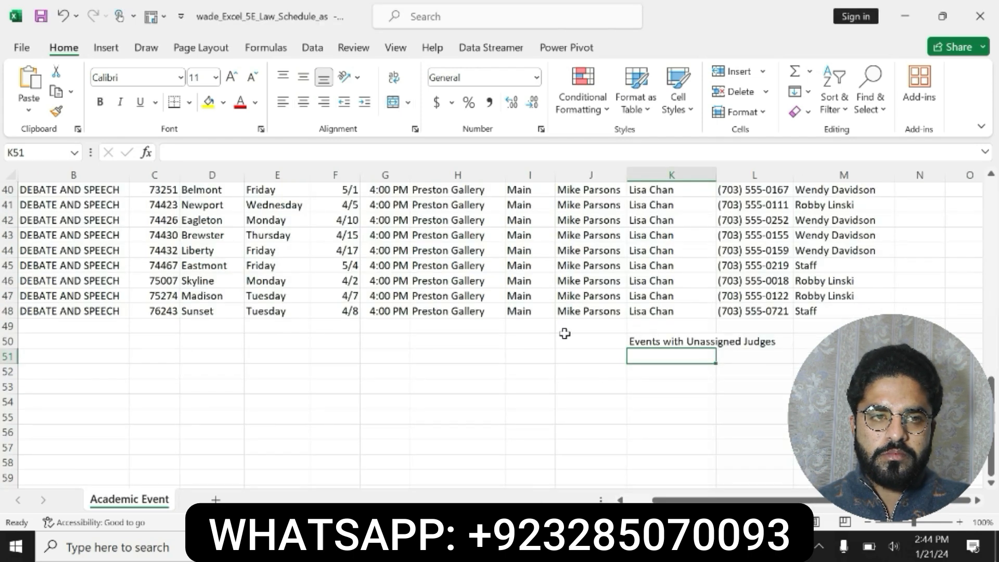
pyautogui.click(393, 55)
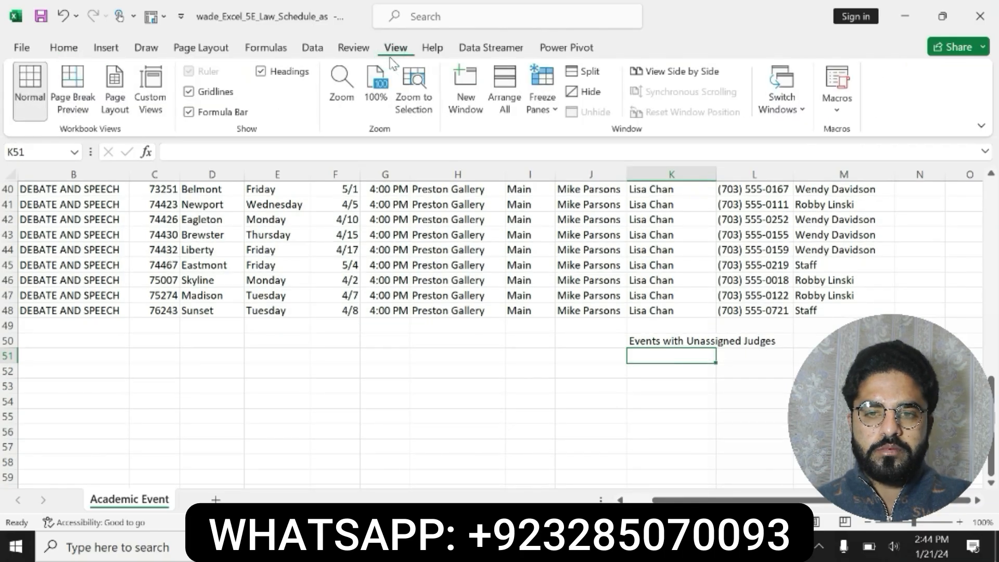
pyautogui.click(774, 116)
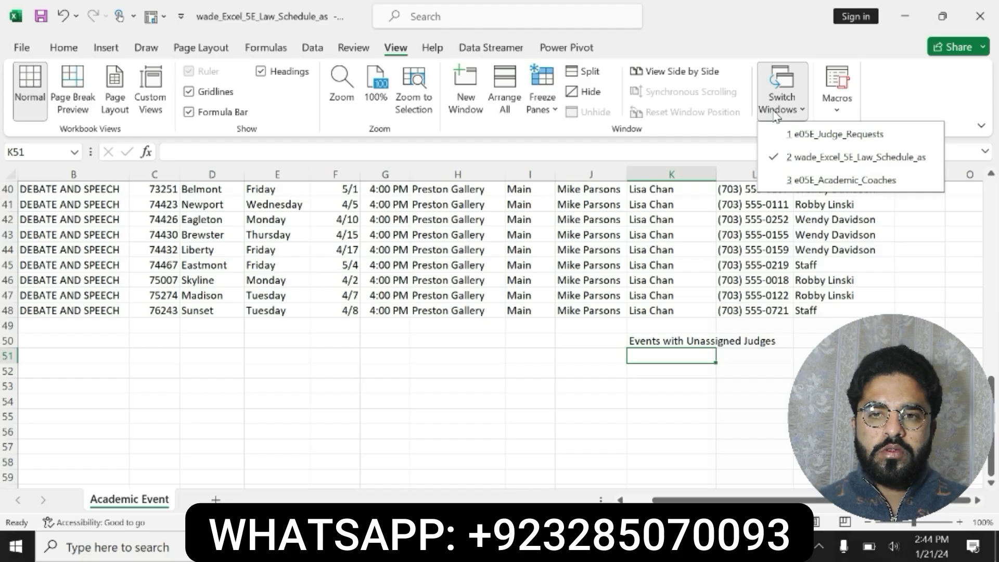
pyautogui.rightClick(775, 115)
pyautogui.click(775, 116)
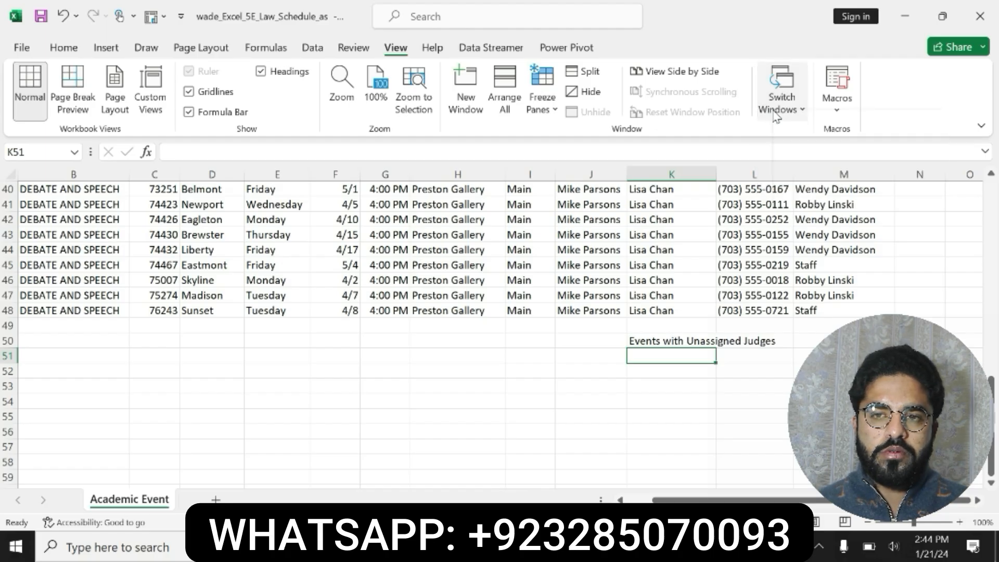
# Reread the instruction to arrange the two files horizontally in step 3 of the Word document
pyautogui.click(775, 116)
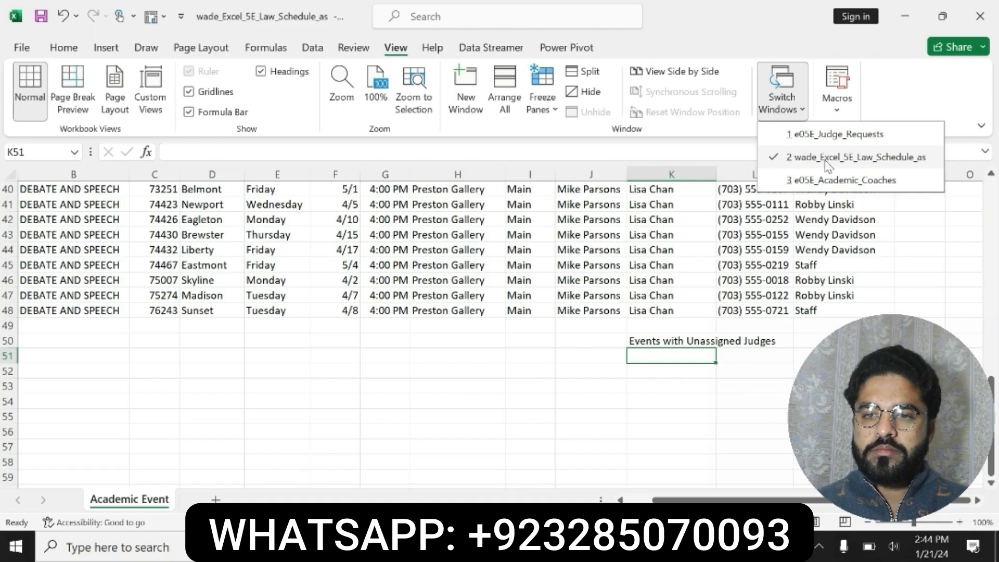
pyautogui.click(827, 160)
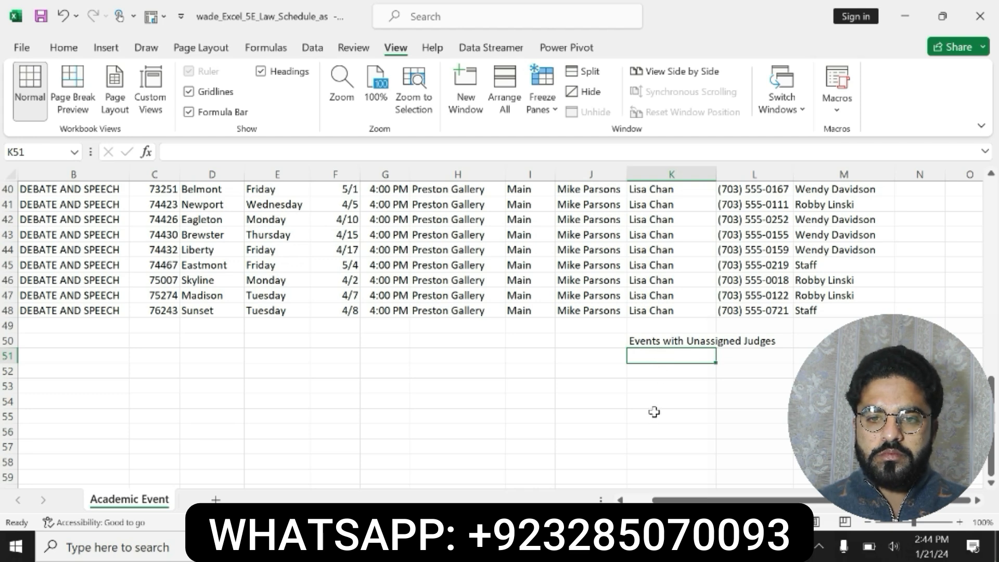
pyautogui.hotkey('alt', 'Tab')
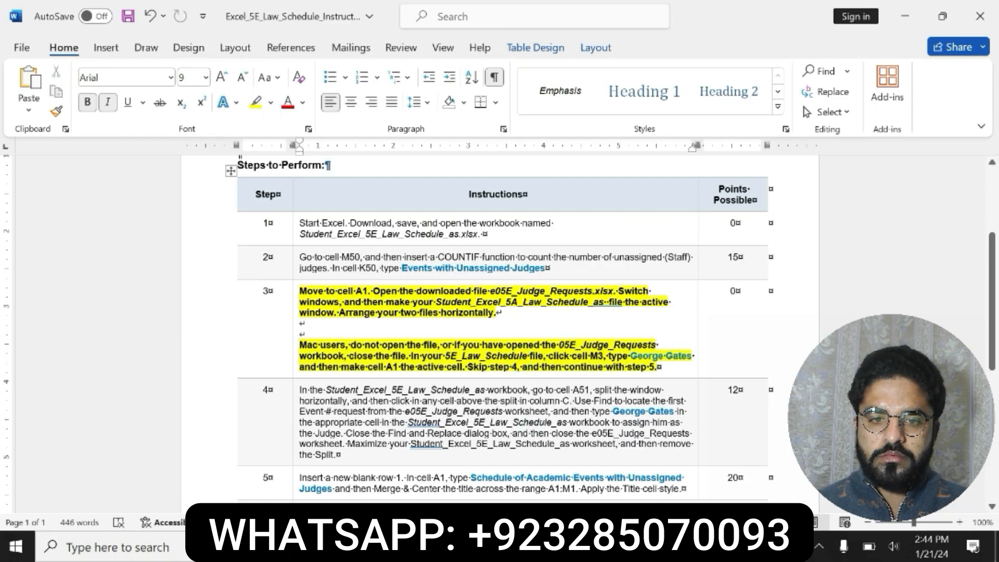
pyautogui.moveTo(340, 313); pyautogui.dragTo(479, 318)
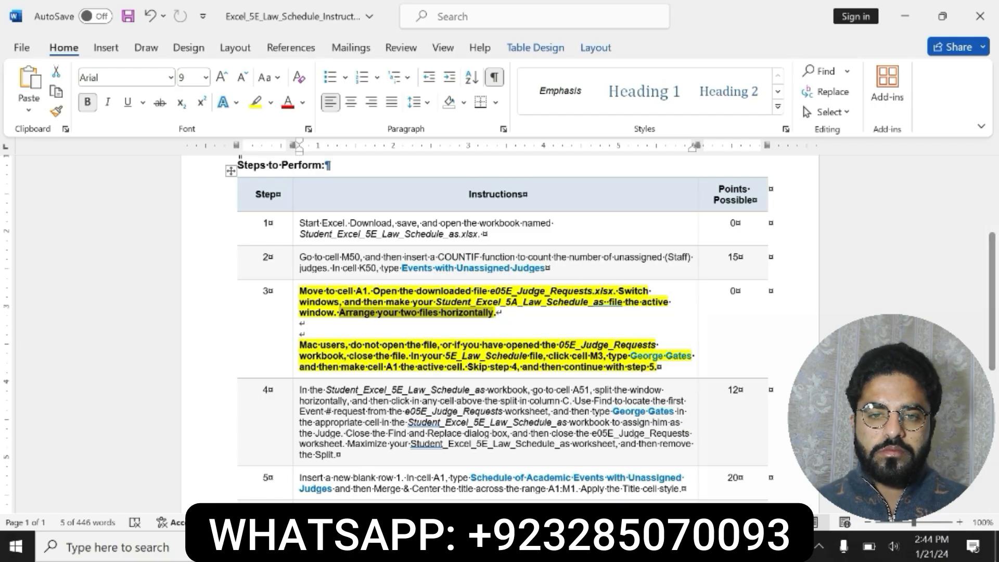
# Arrange the open workbook windows horizontally
pyautogui.click(554, 547)
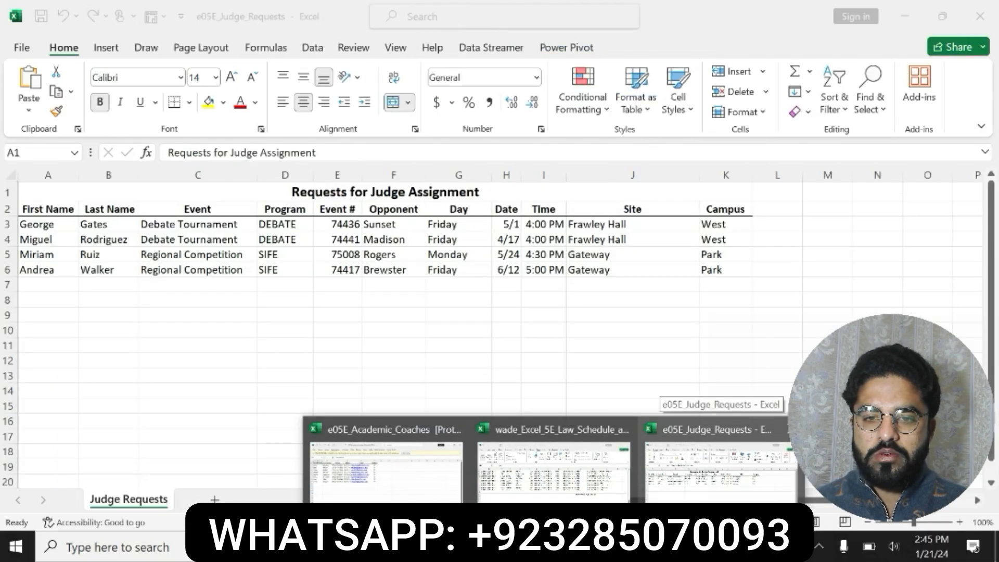
pyautogui.click(553, 466)
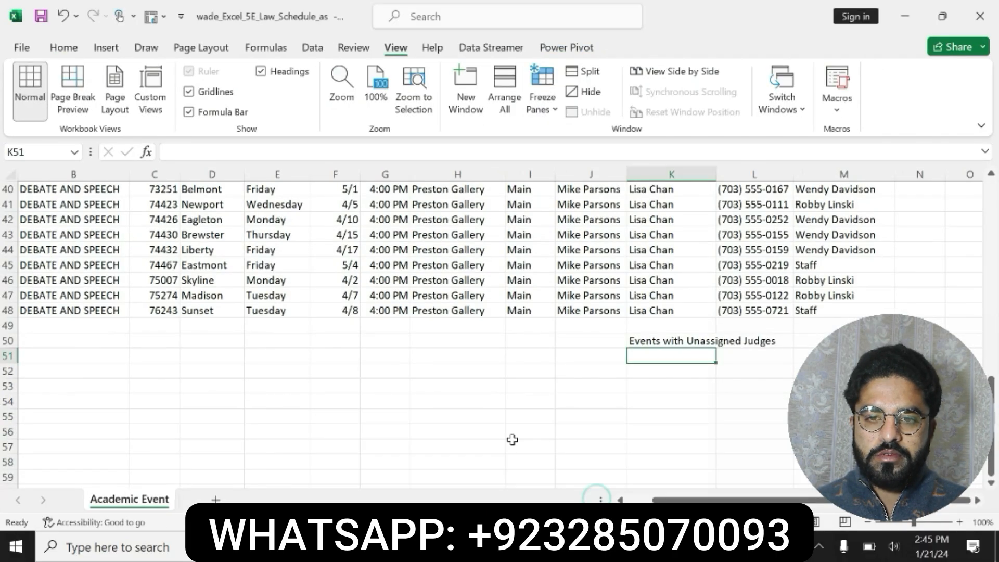
pyautogui.click(554, 546)
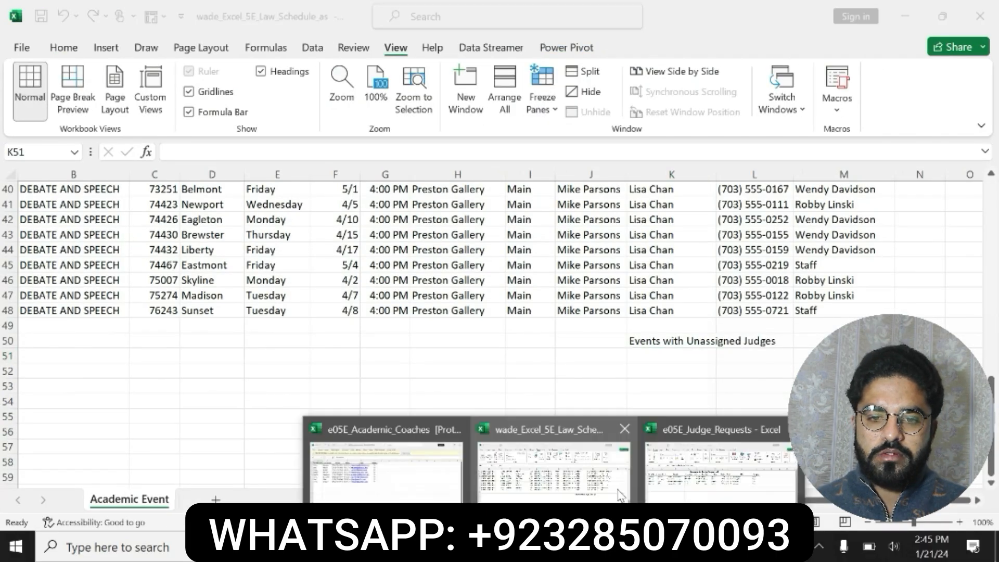
pyautogui.click(571, 492)
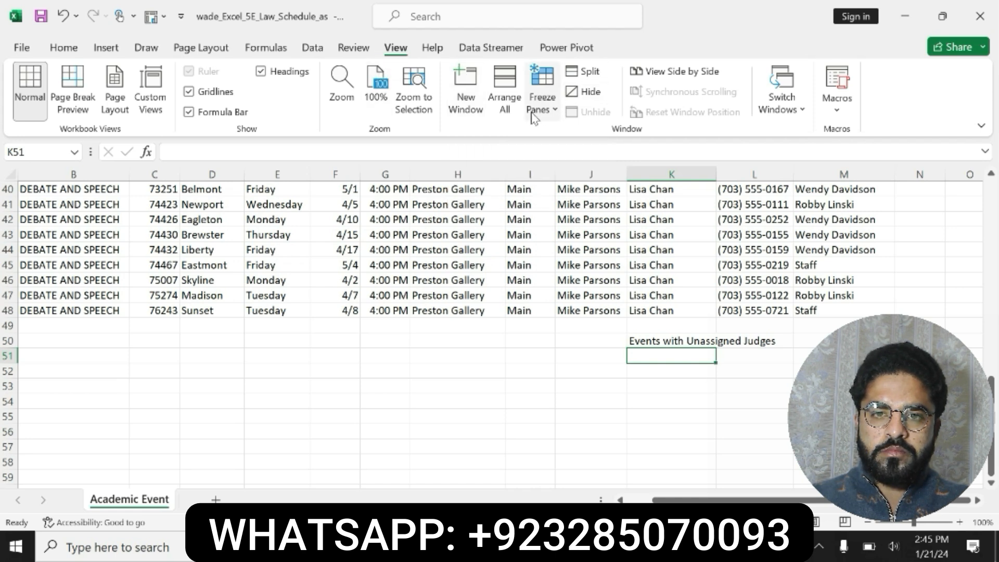
pyautogui.click(504, 102)
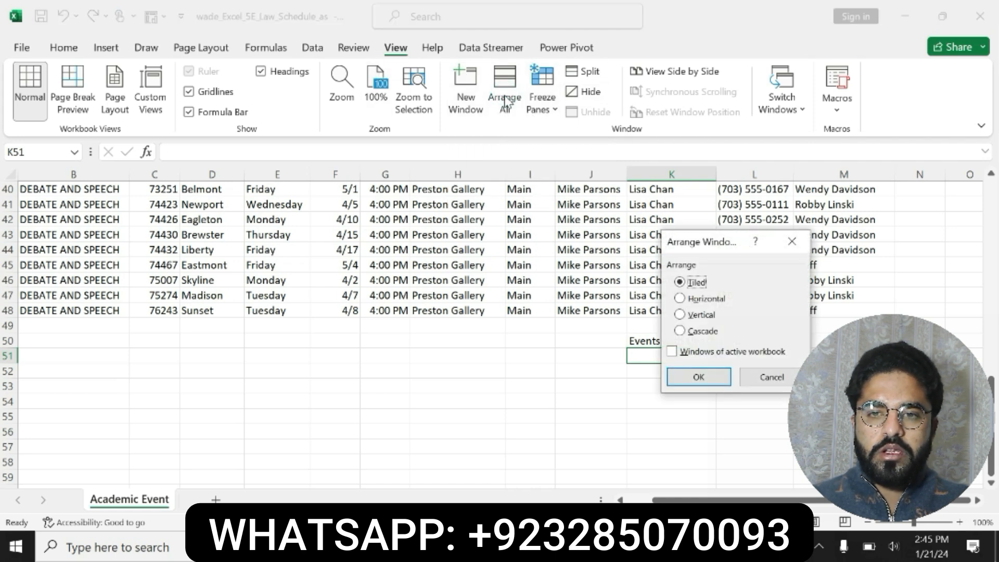
pyautogui.click(679, 298)
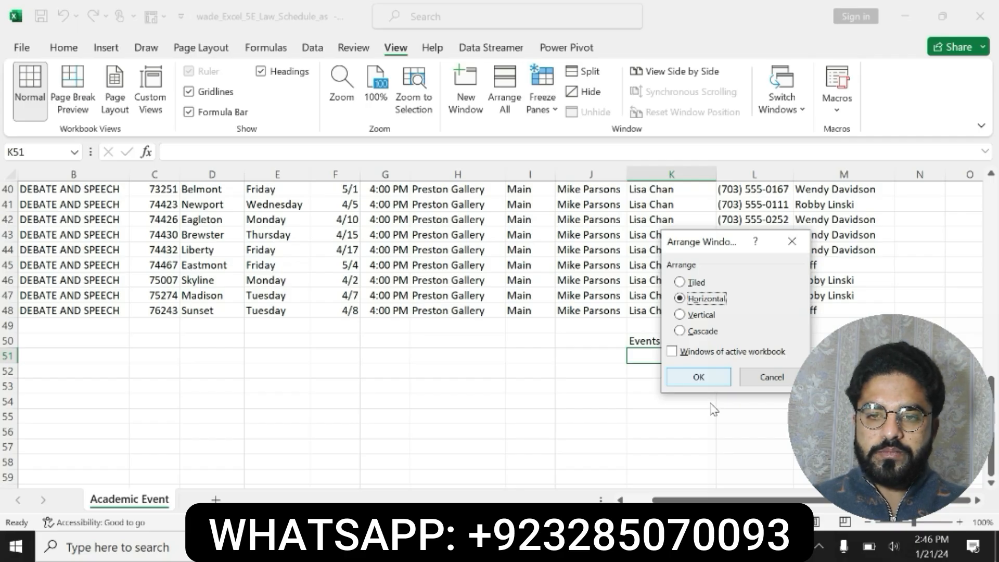
pyautogui.click(704, 381)
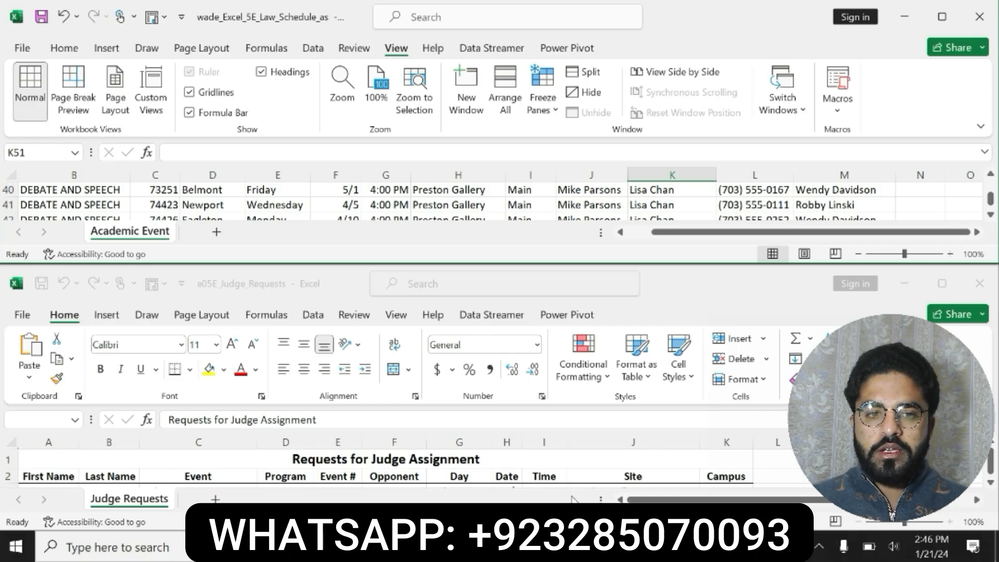
# Copy the name George Gates from the step 3 instructions in the Word document
pyautogui.click(509, 546)
pyautogui.click(585, 389)
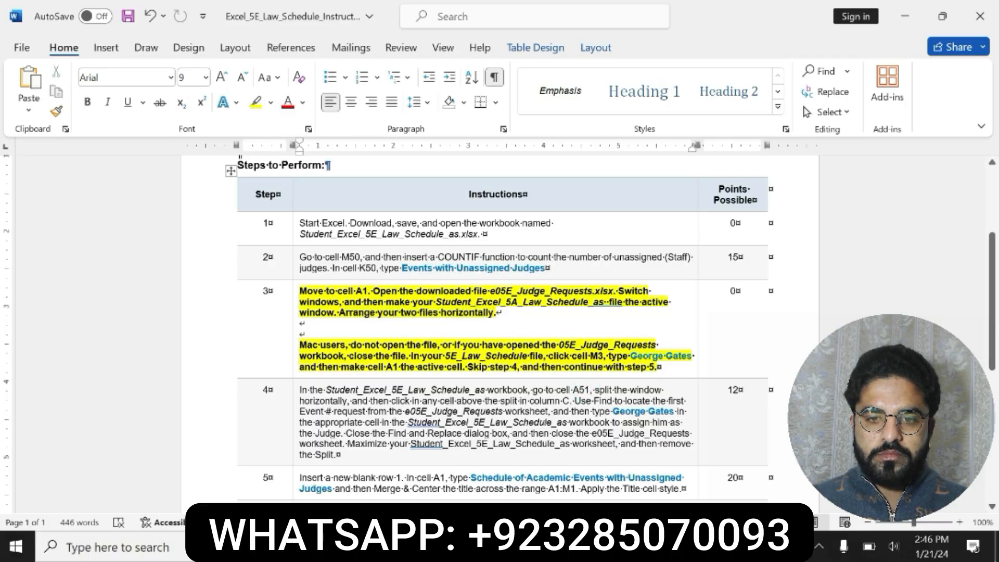
pyautogui.moveTo(630, 356); pyautogui.dragTo(692, 357)
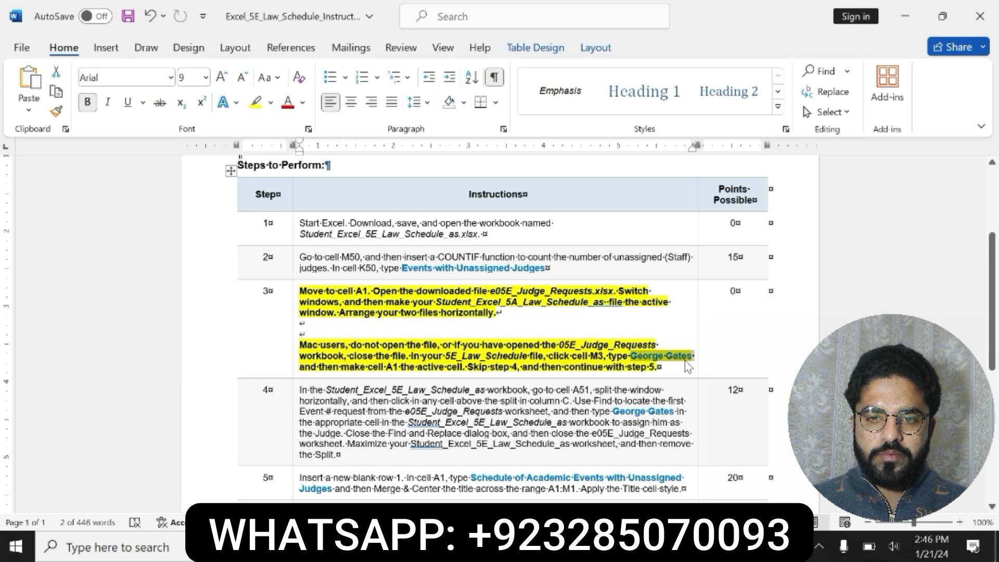
pyautogui.hotkey('ctrl', 'c')
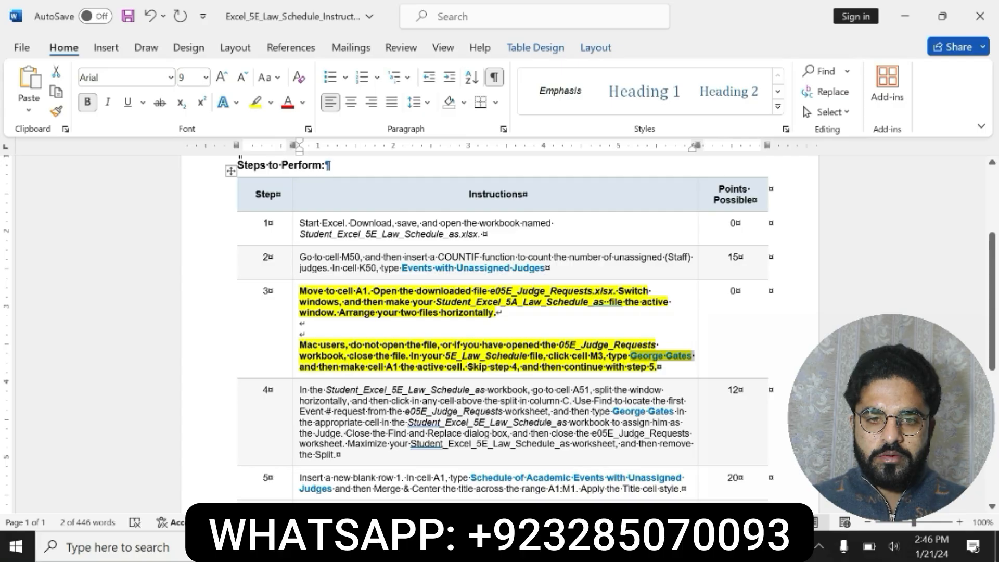
pyautogui.hotkey('ctrl', 'c')
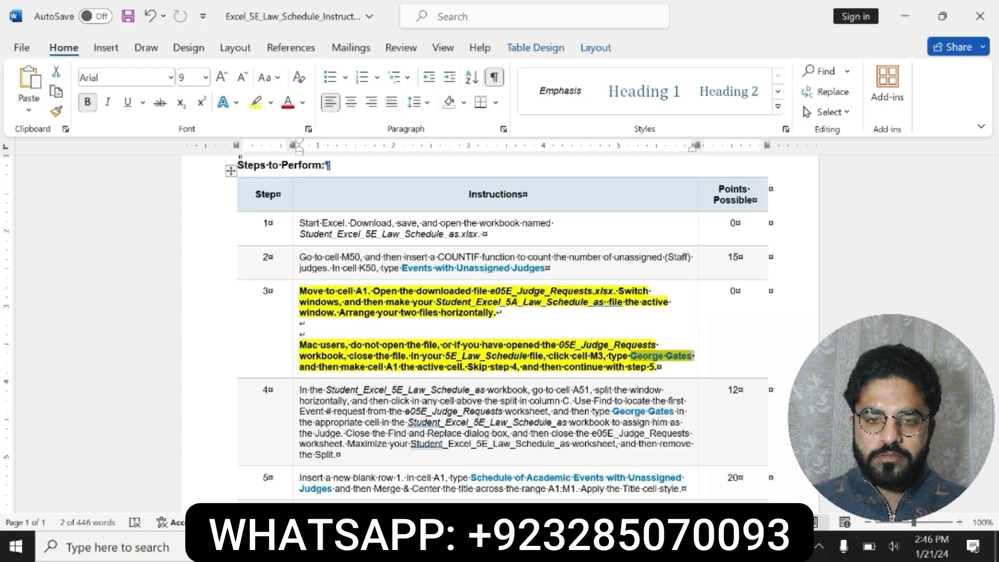
pyautogui.click(552, 546)
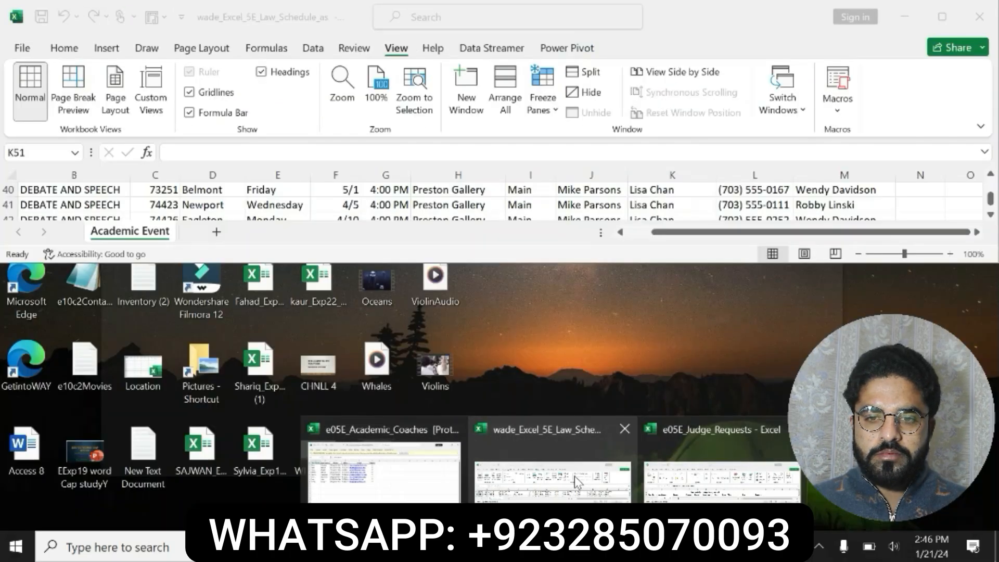
pyautogui.click(576, 481)
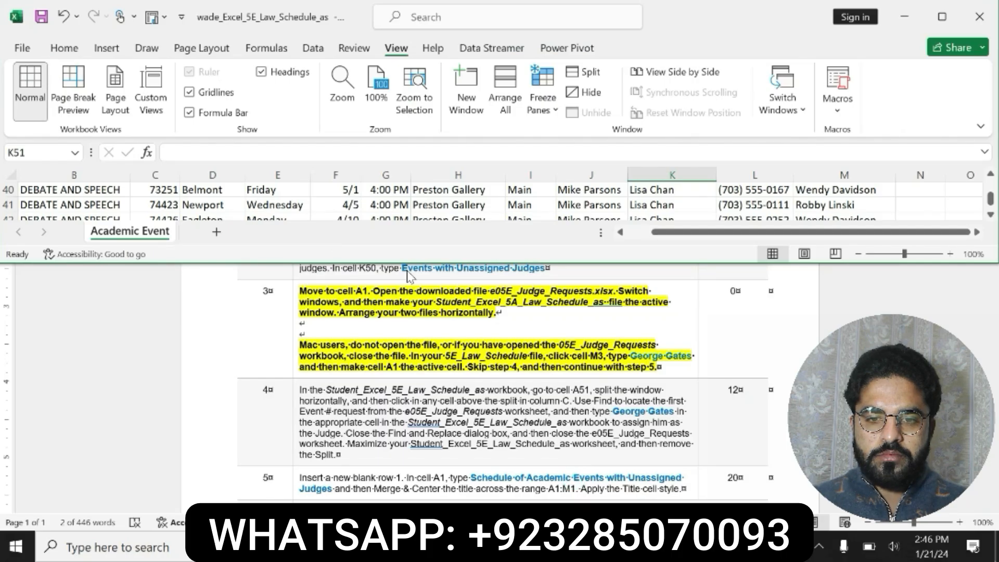
pyautogui.click(553, 546)
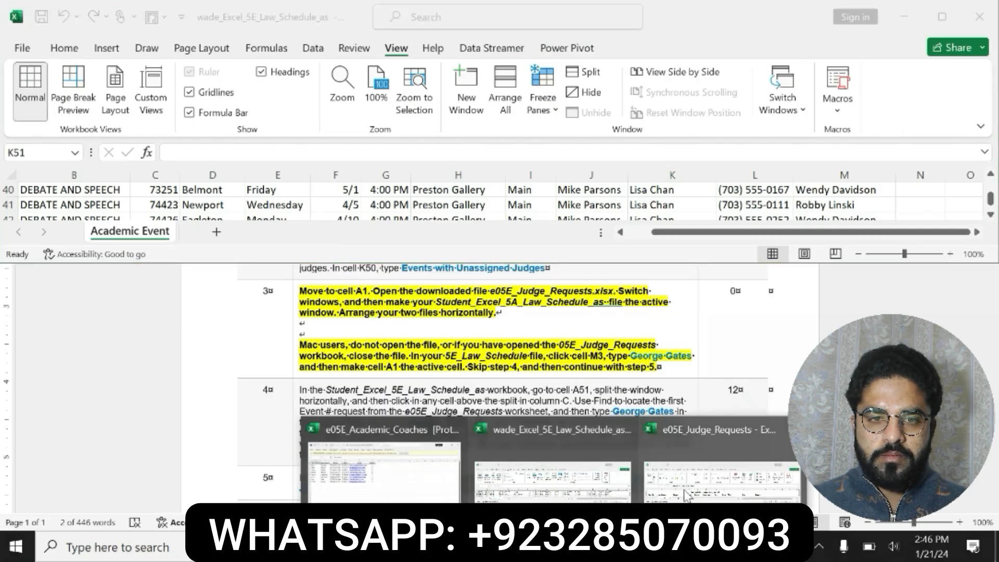
pyautogui.click(686, 485)
pyautogui.click(27, 152)
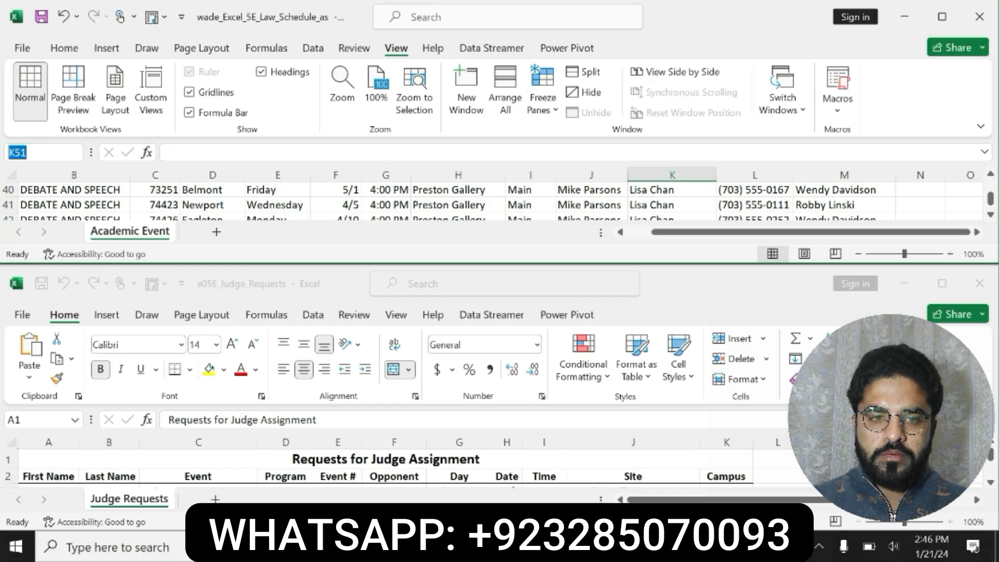
pyautogui.write('M23')
pyautogui.press('Return')
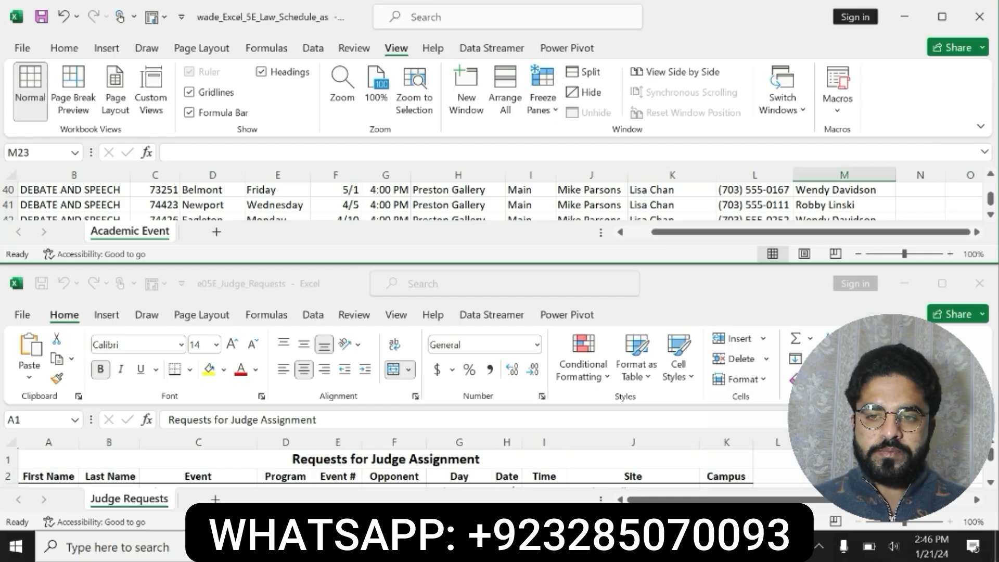
pyautogui.click(23, 152)
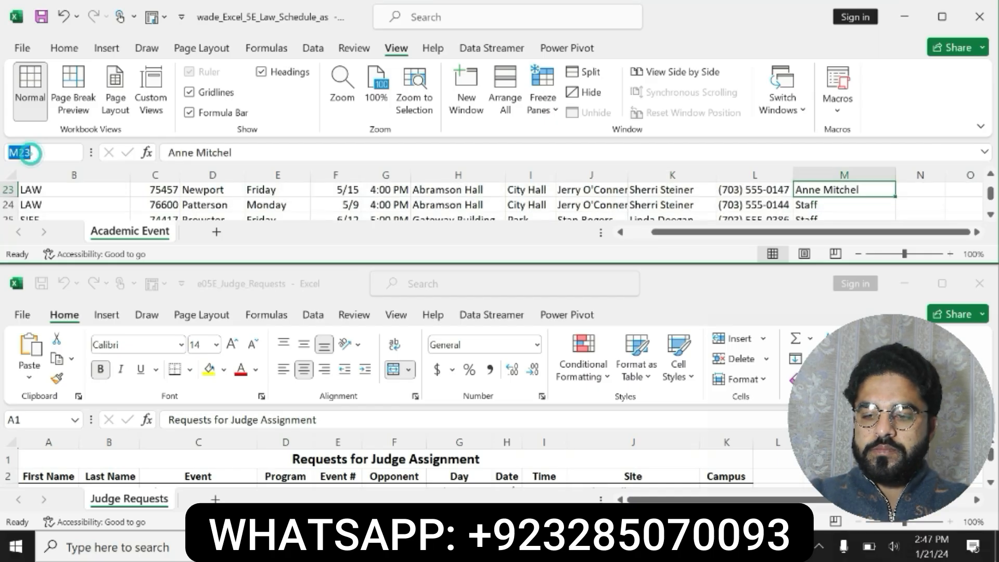
pyautogui.press('BackSpace')
pyautogui.write('M3')
pyautogui.press('Return')
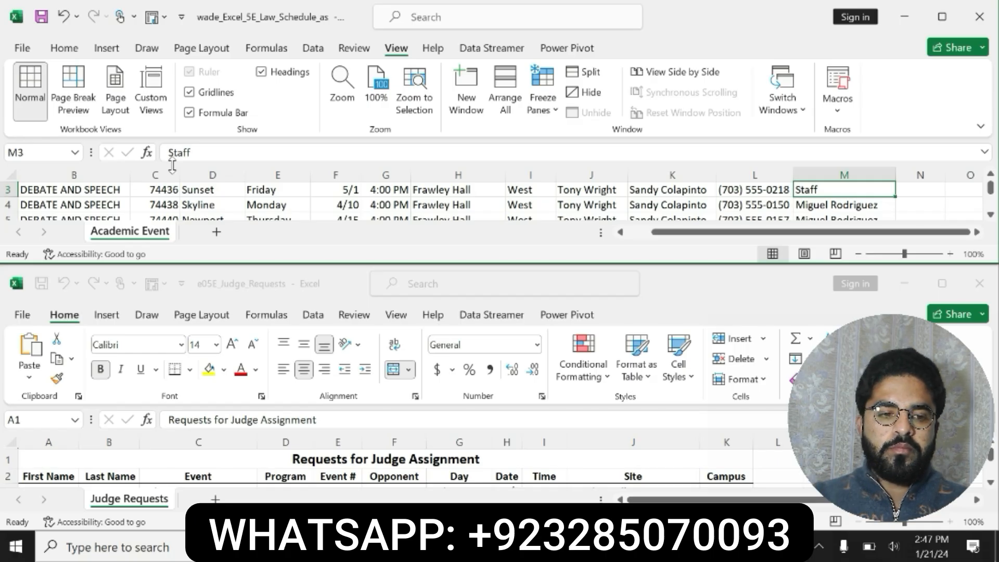
pyautogui.click(196, 152)
pyautogui.doubleClick(180, 152)
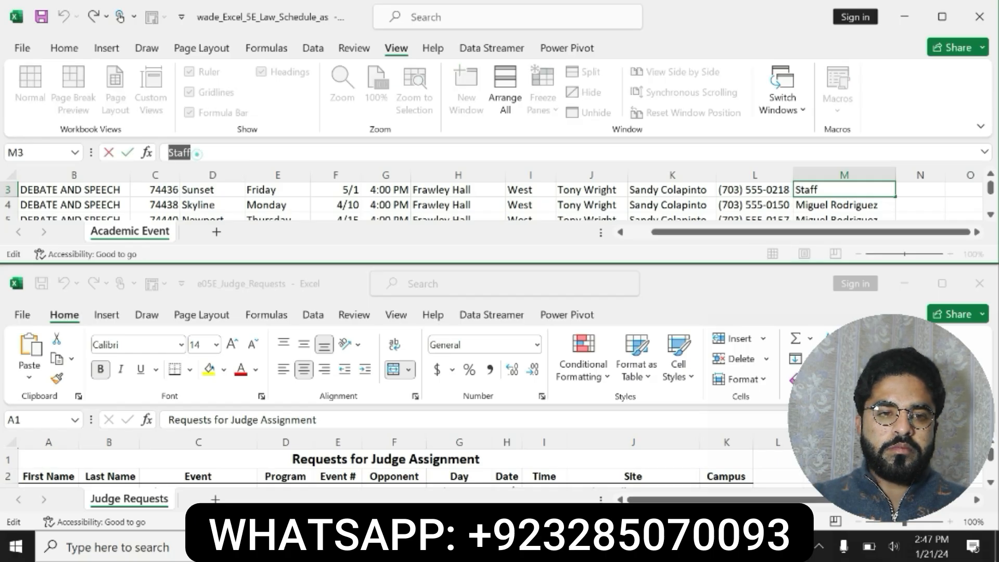
pyautogui.press('BackSpace')
pyautogui.hotkey('ctrl', 'v')
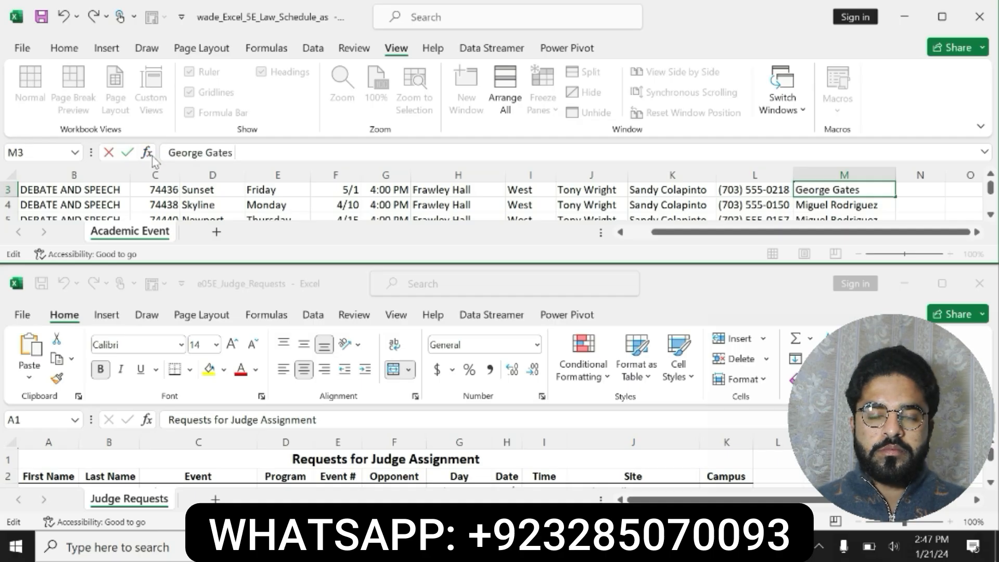
pyautogui.press('Return')
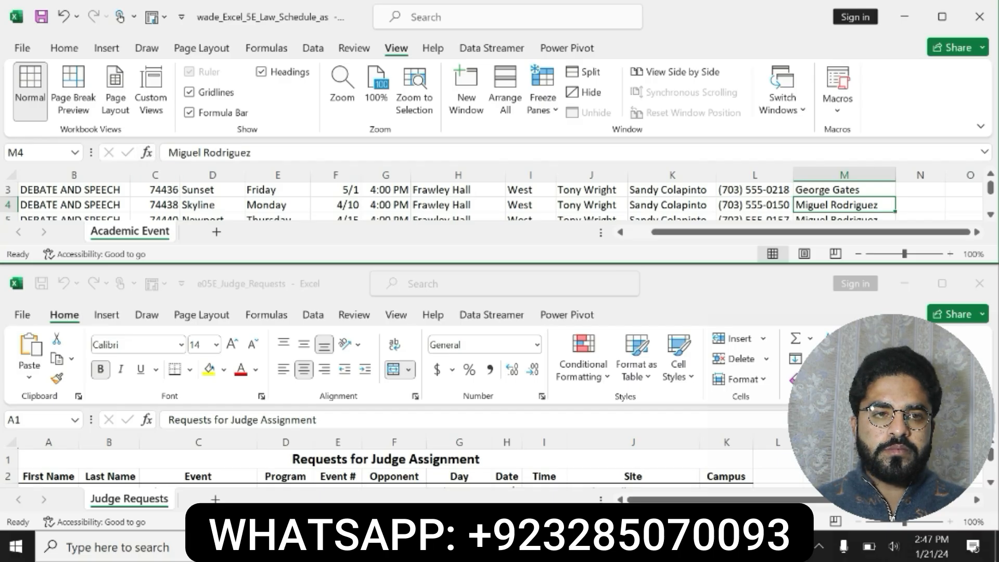
pyautogui.hotkey('alt', 'Tab')
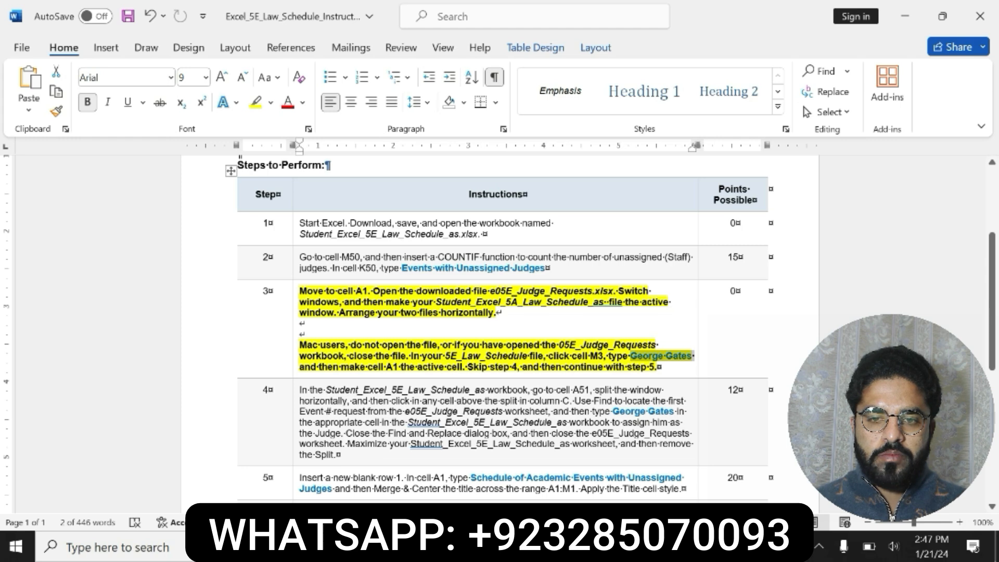
pyautogui.moveTo(468, 367); pyautogui.dragTo(497, 370)
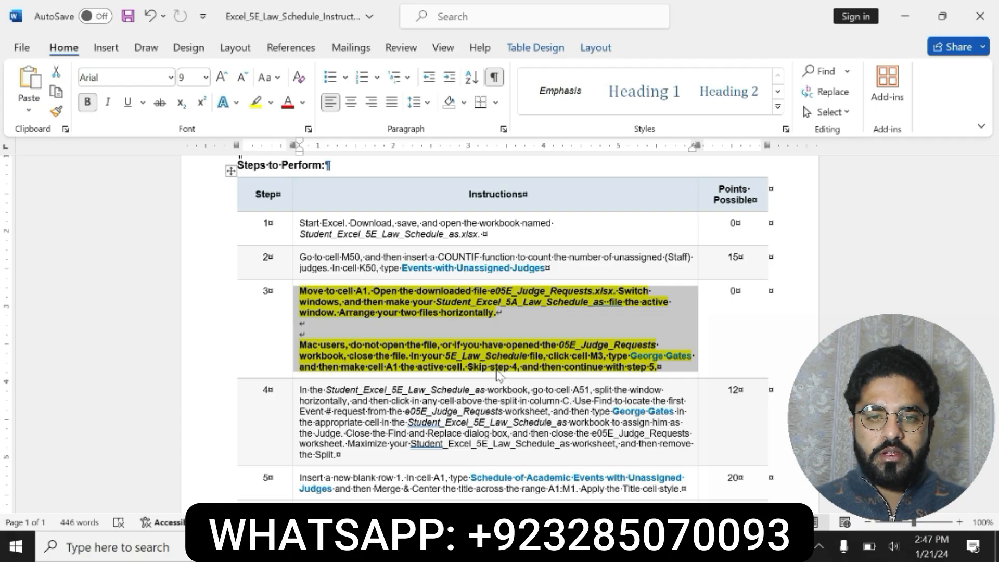
pyautogui.click(554, 546)
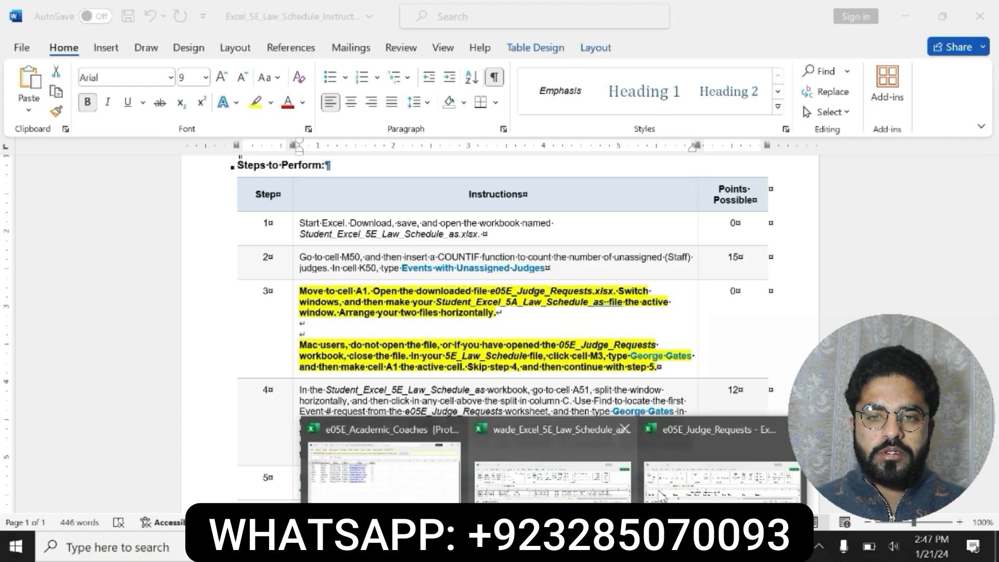
pyautogui.click(689, 486)
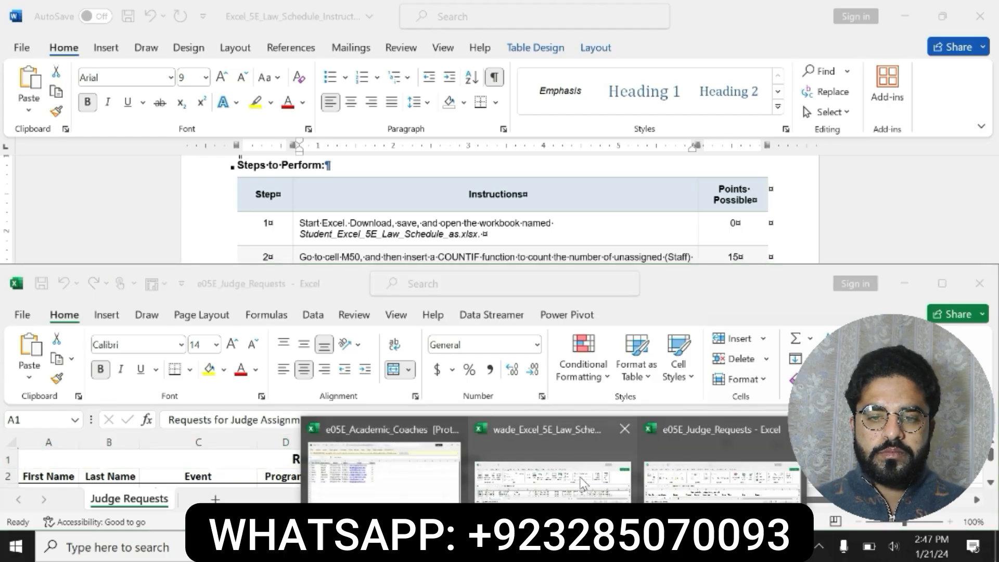
pyautogui.click(580, 477)
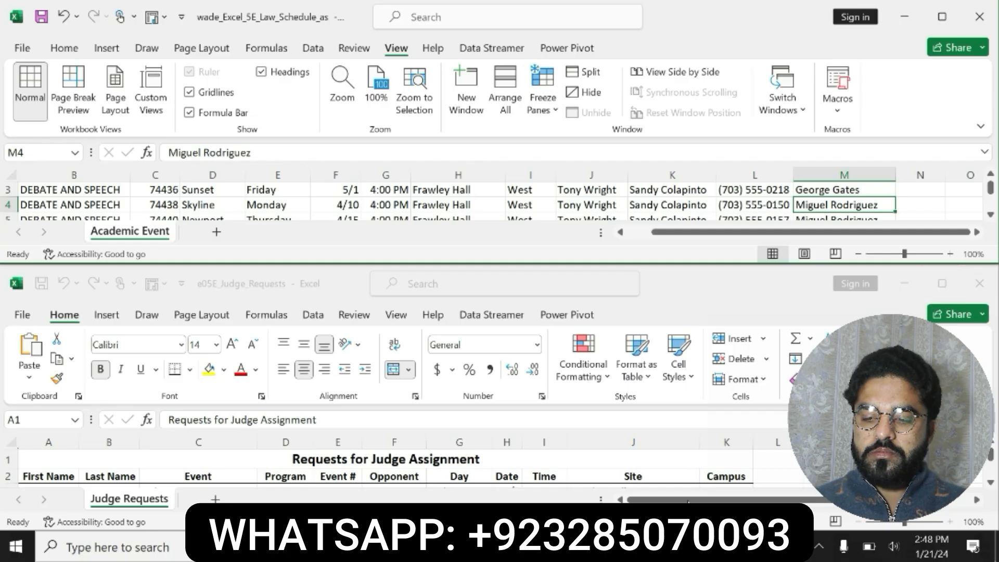
# Undo the last two formatting changes to the step 3 instructions in the Word document
pyautogui.hotkey('alt', 'Tab')
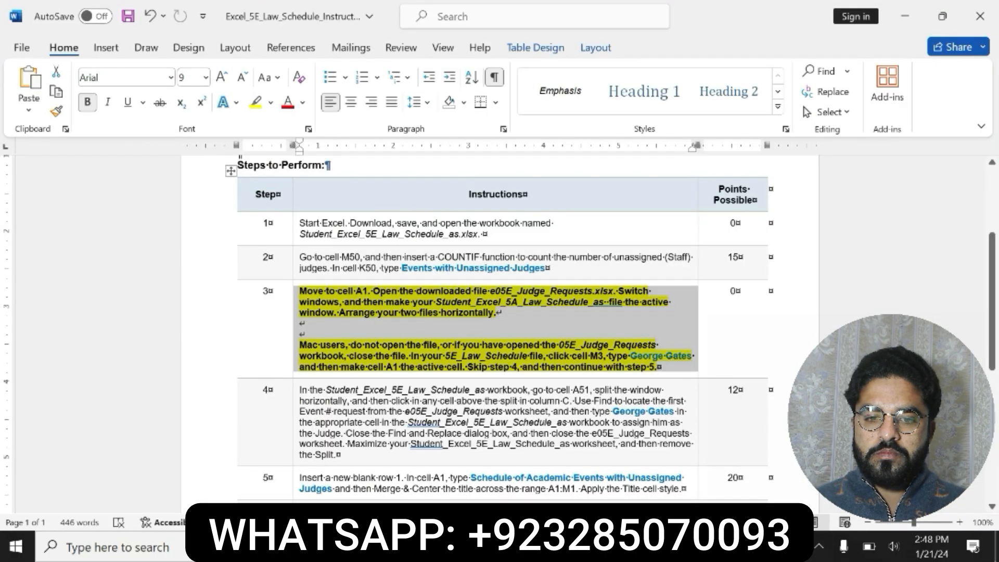
pyautogui.hotkey('ctrl', 'z')
pyautogui.hotkey('ctrl', 'z')
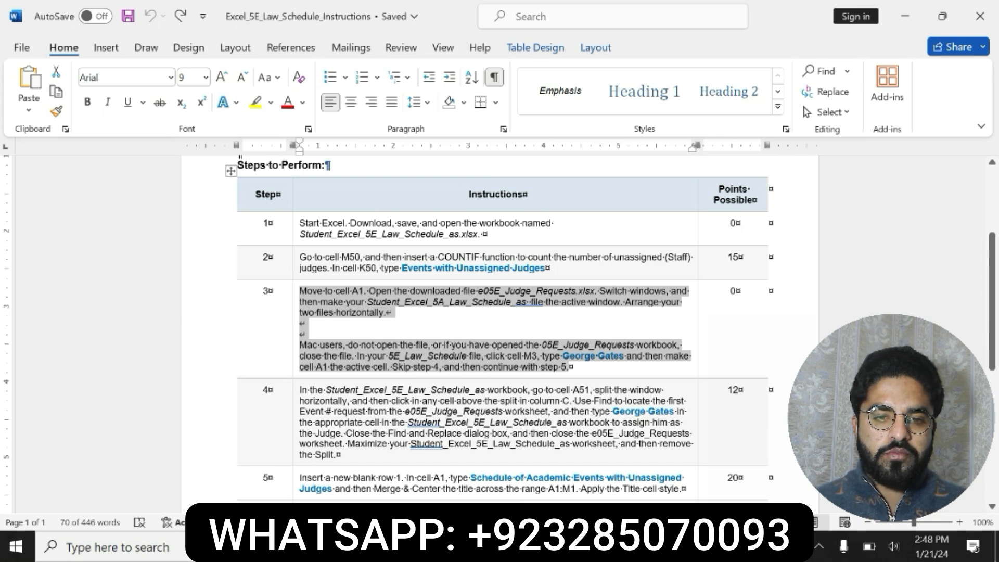
# Highlight the step 4 instructions in yellow in the Word document
pyautogui.moveTo(300, 390); pyautogui.dragTo(338, 454)
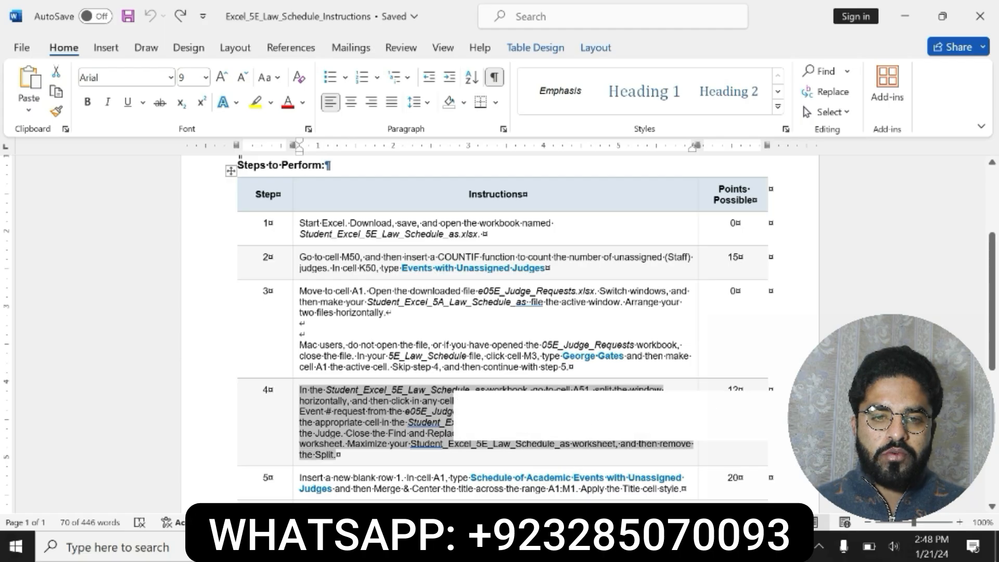
pyautogui.click(521, 425)
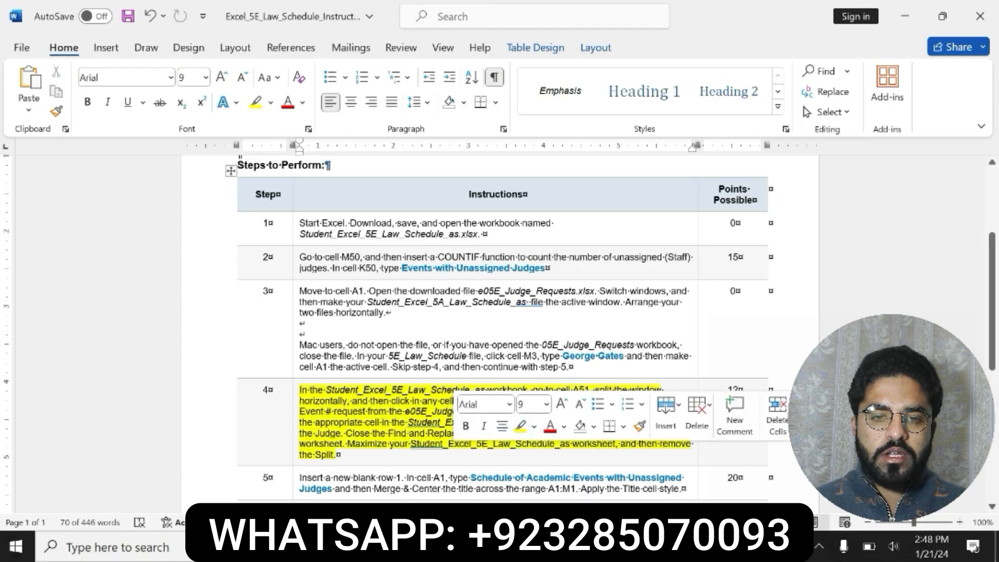
pyautogui.moveTo(300, 389); pyautogui.dragTo(494, 454)
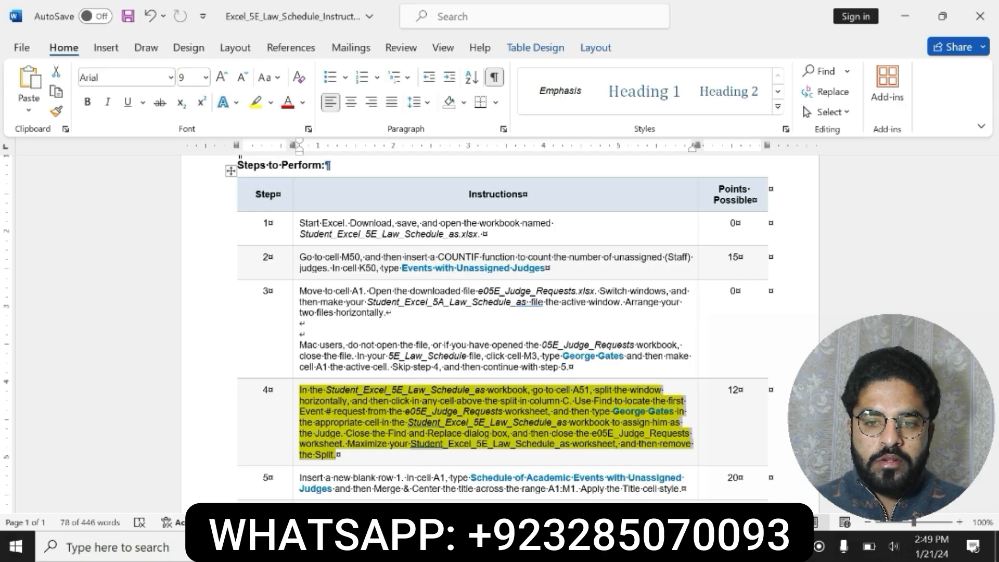
# Go to cell A51 in the Law Schedule workbook and split the window horizontally there
pyautogui.click(553, 546)
pyautogui.click(608, 478)
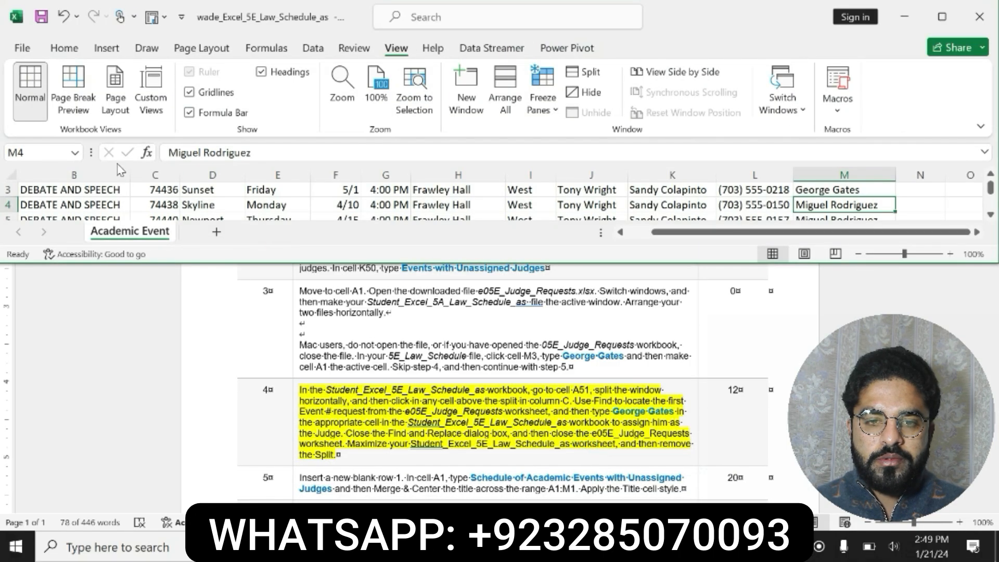
pyautogui.click(21, 152)
pyautogui.write('a51')
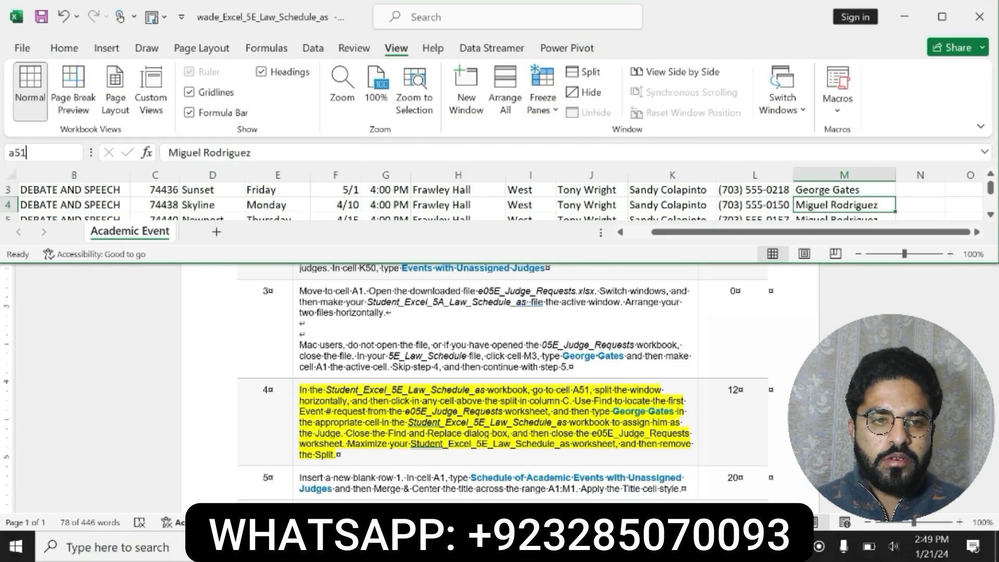
pyautogui.press('Return')
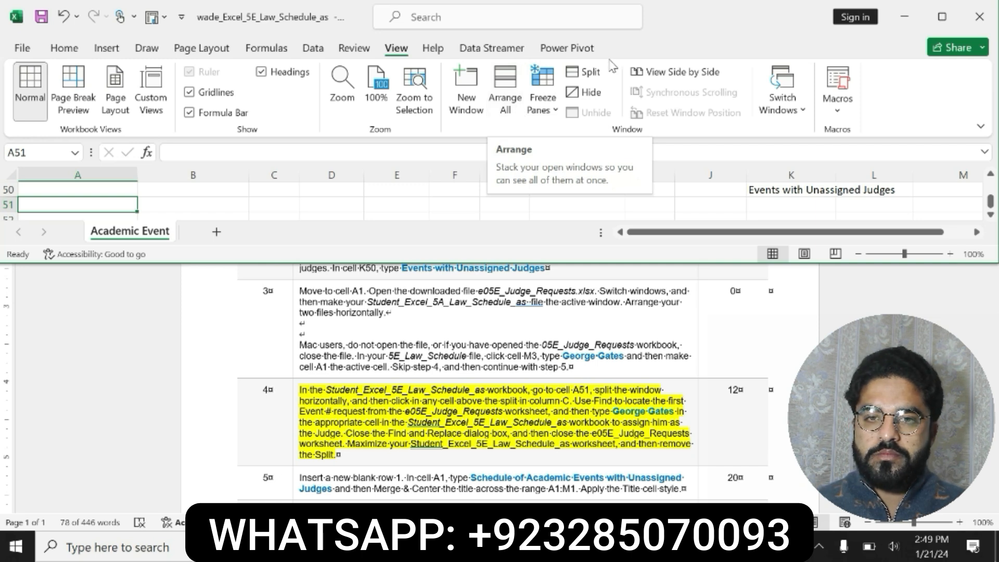
pyautogui.click(594, 77)
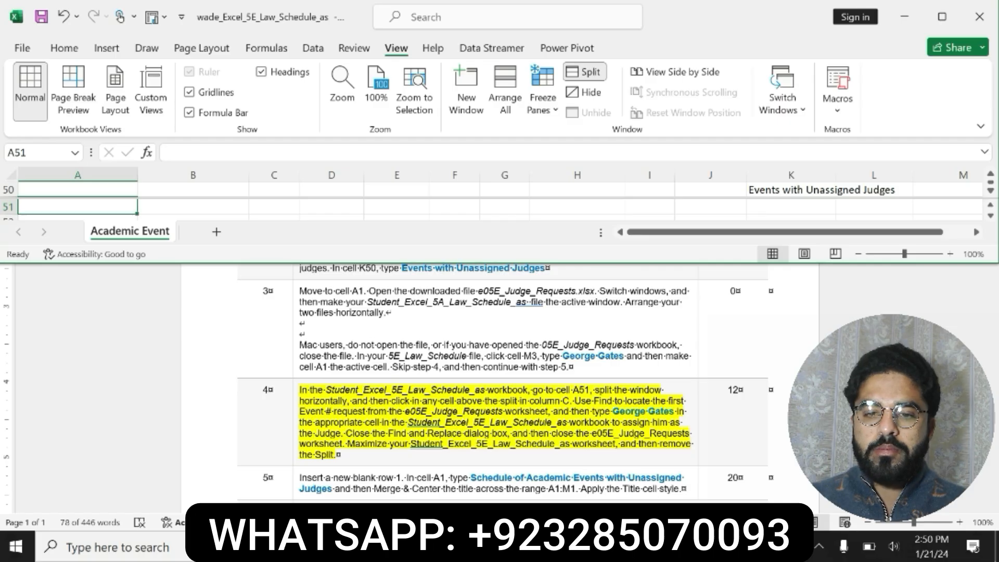
# Switch to the e05E_Judge_Requests workbook window
pyautogui.moveTo(515, 547)
pyautogui.click(576, 492)
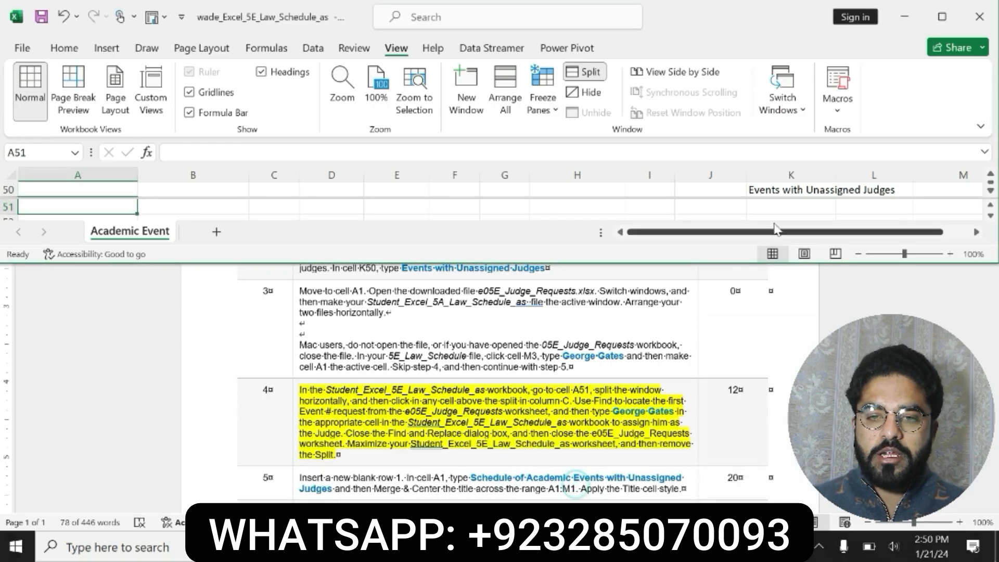
pyautogui.moveTo(514, 547)
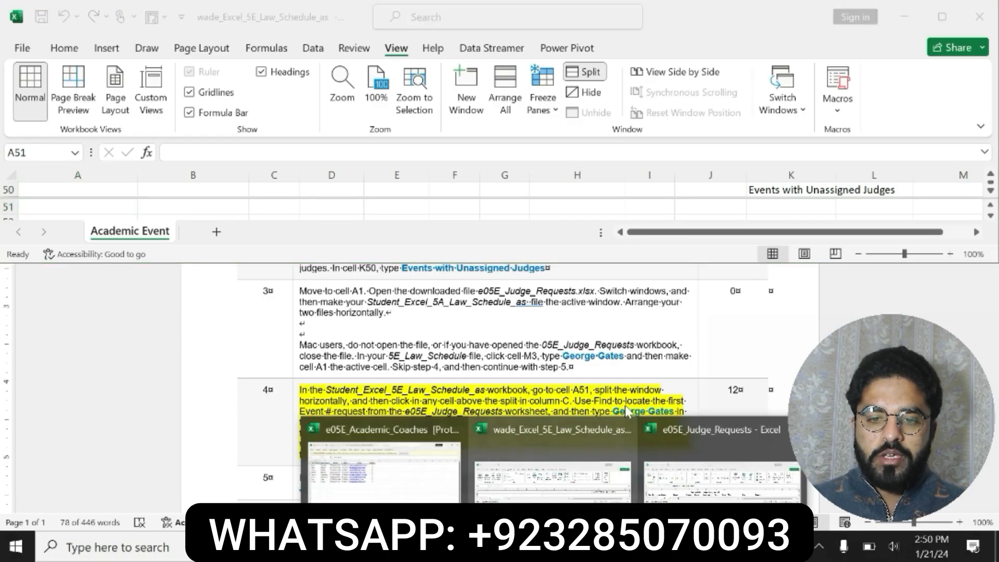
pyautogui.click(712, 471)
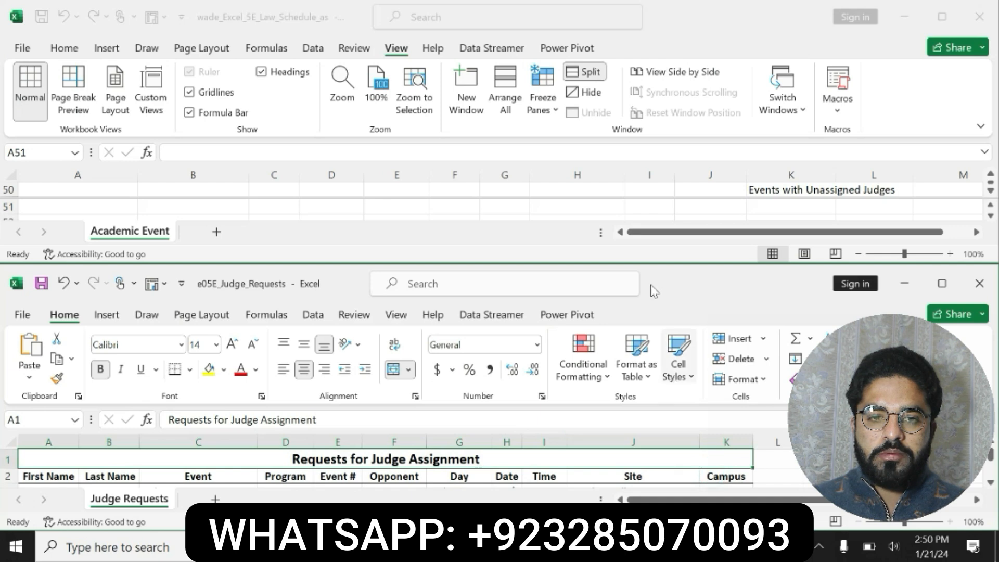
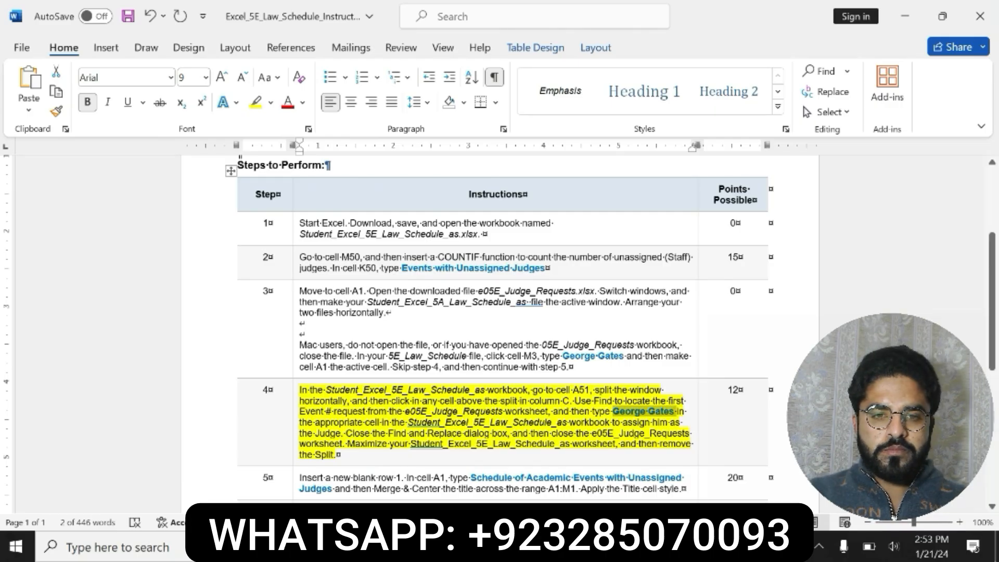
# Bring the Law Schedule workbook forward and rearrange the two workbook windows stacked one above the other
pyautogui.moveTo(552, 546)
pyautogui.click(680, 483)
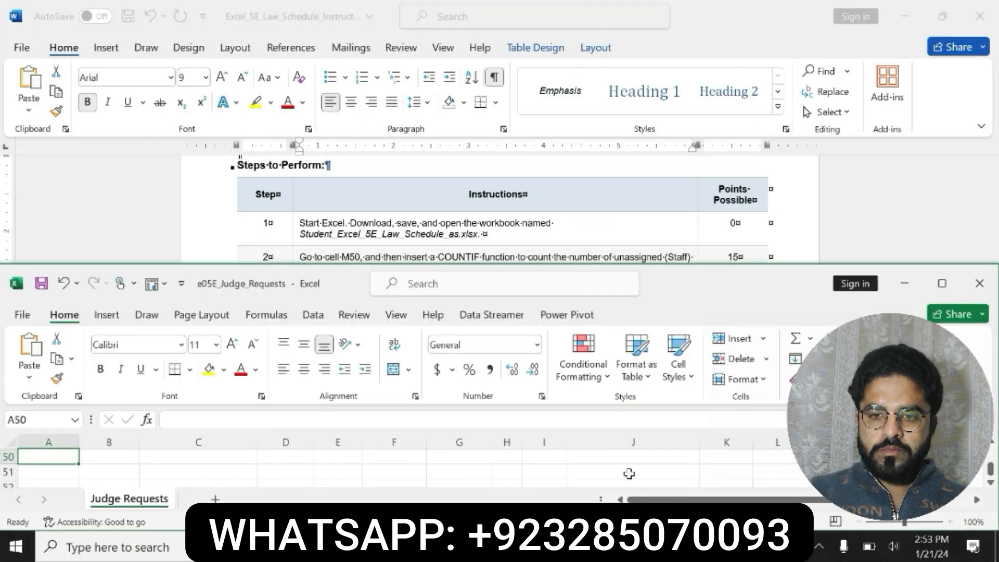
pyautogui.click(602, 479)
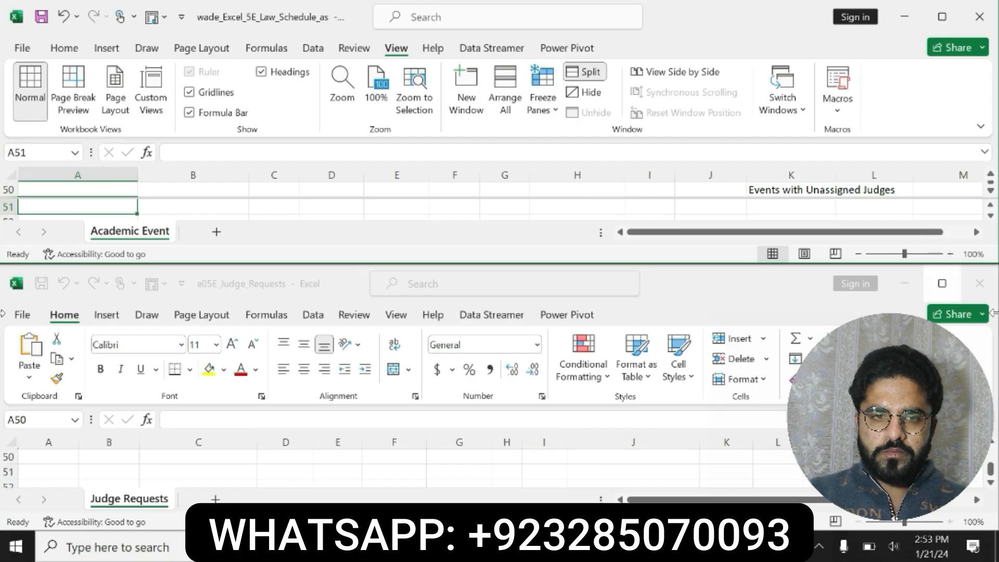
pyautogui.click(991, 175)
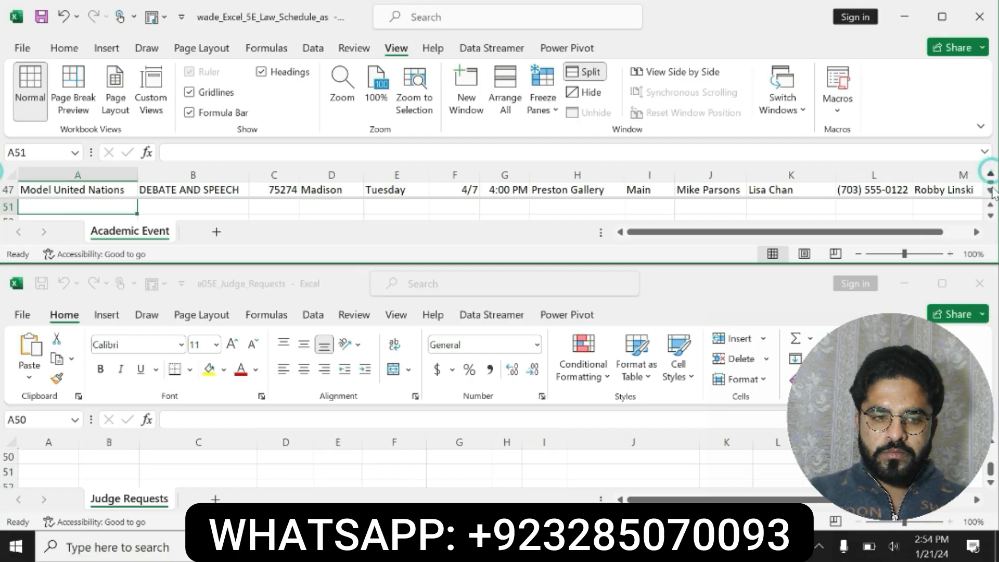
pyautogui.click(990, 174)
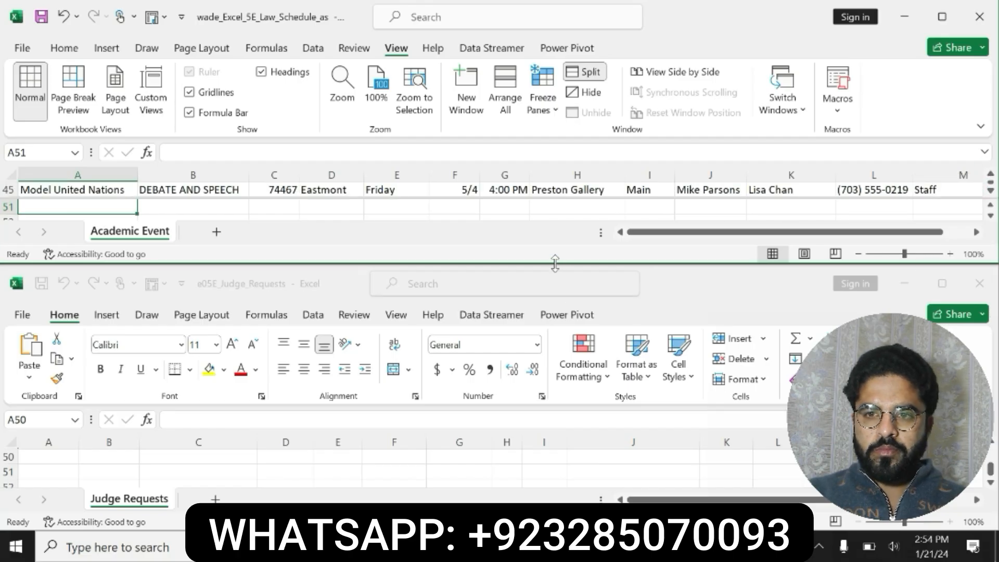
pyautogui.moveTo(554, 263); pyautogui.dragTo(548, 317)
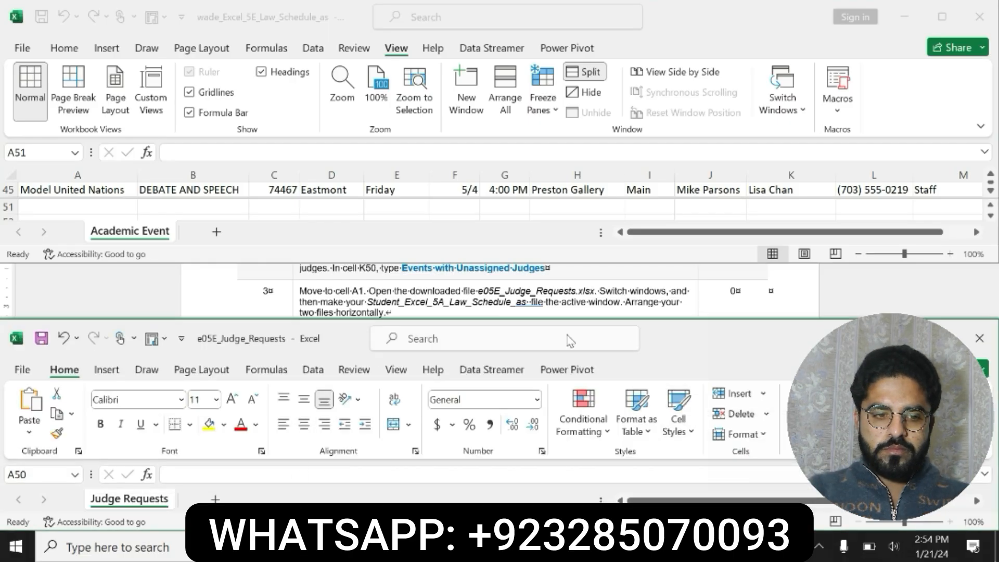
pyautogui.moveTo(660, 343); pyautogui.dragTo(650, 283)
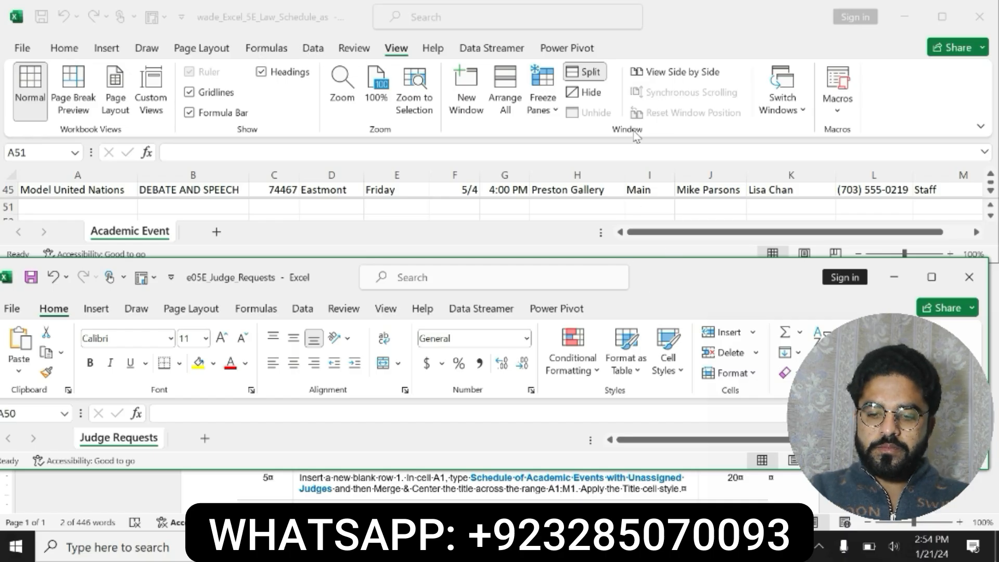
pyautogui.click(866, 353)
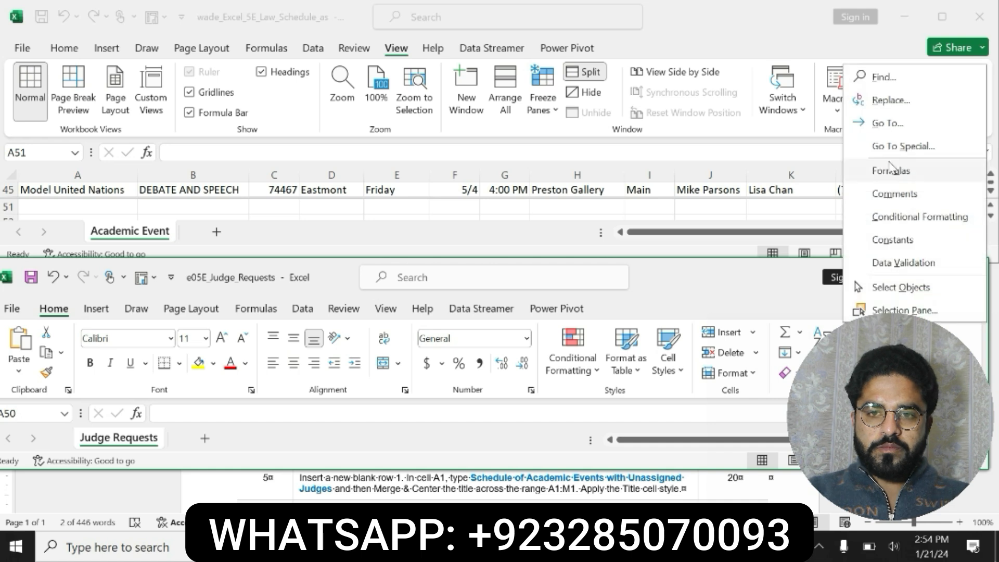
pyautogui.click(874, 76)
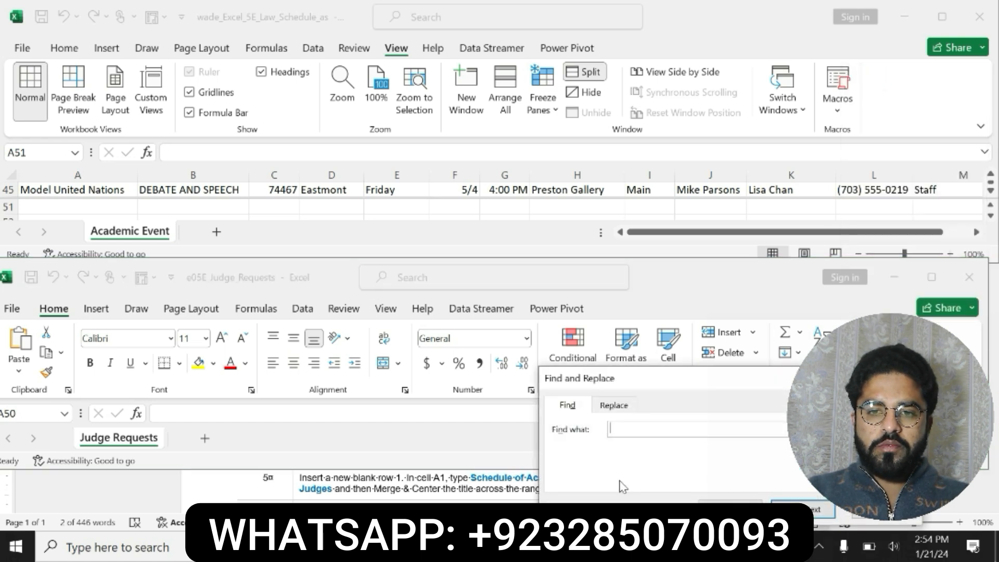
pyautogui.write('George Gates')
pyautogui.click(821, 507)
pyautogui.click(528, 313)
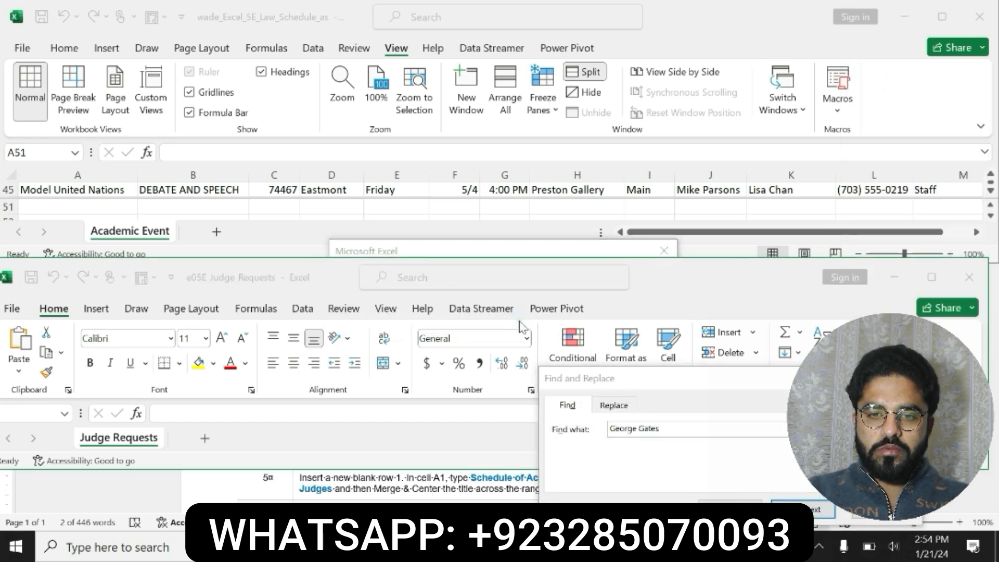
pyautogui.click(876, 512)
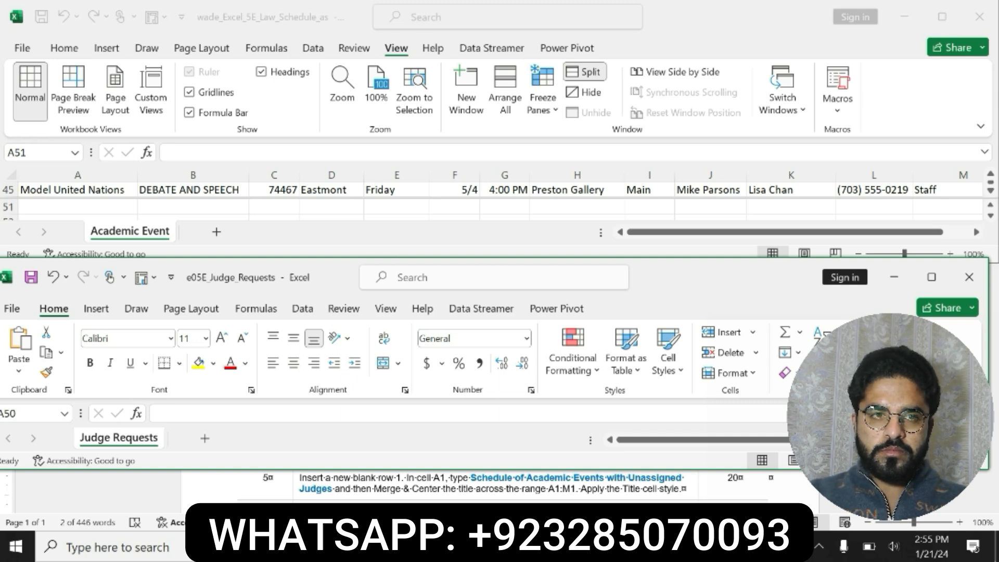
# Switch to the Word document and select the step 4 instructions to reread them
pyautogui.click(562, 546)
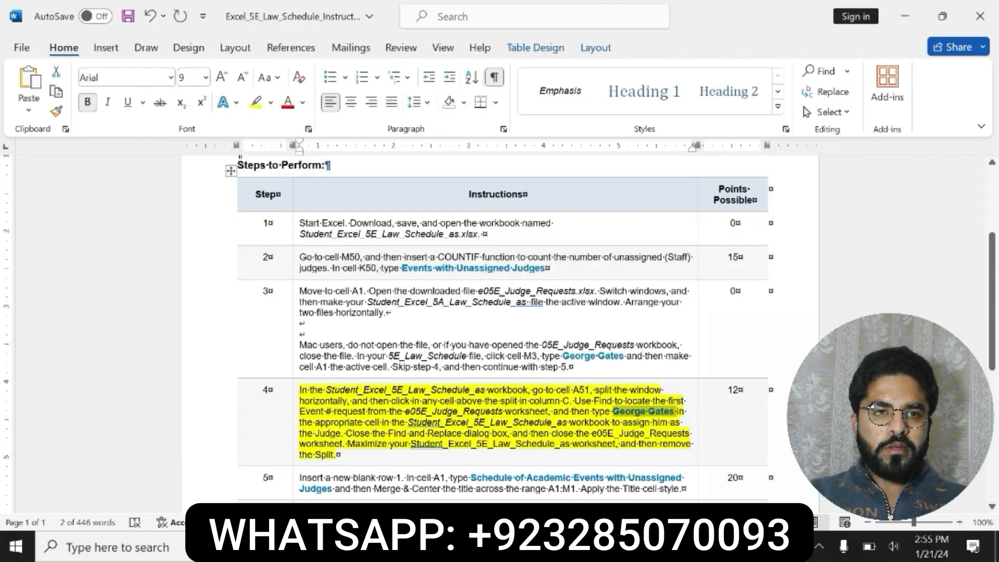
pyautogui.click(466, 433)
pyautogui.moveTo(334, 412); pyautogui.dragTo(667, 424)
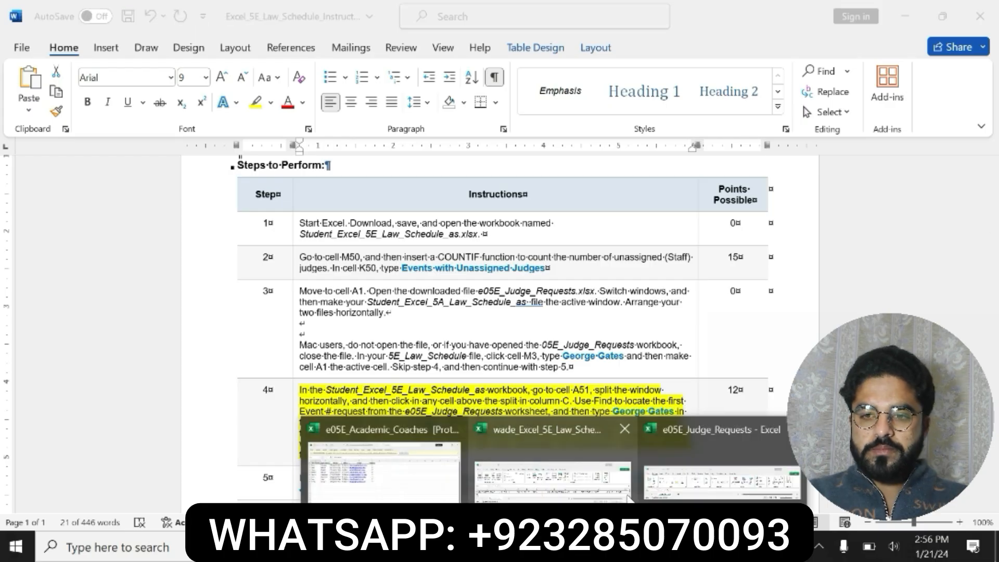
# Switch to the Law Schedule workbook and go to cell A48 to check that event's row
pyautogui.moveTo(569, 547)
pyautogui.click(664, 481)
pyautogui.click(546, 476)
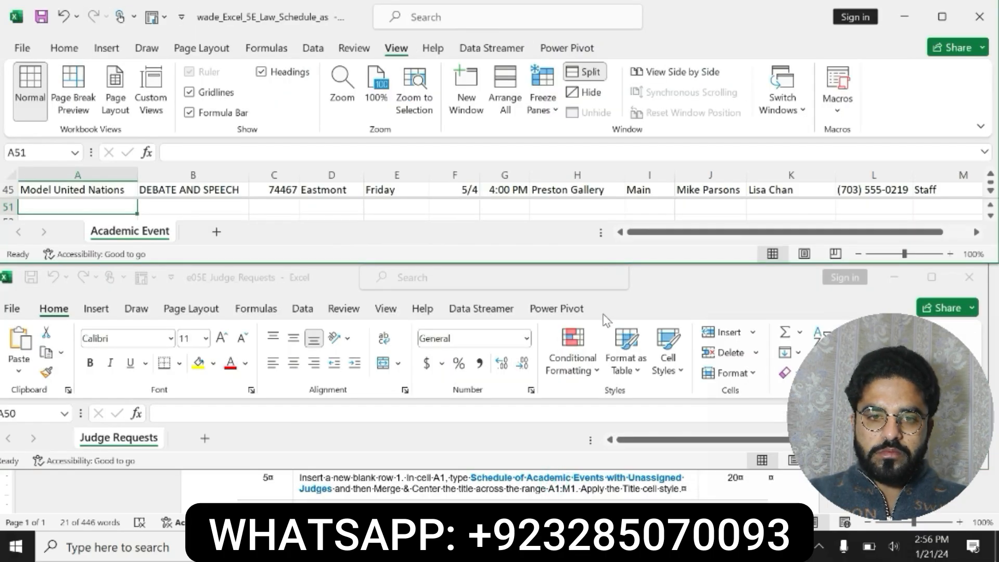
pyautogui.click(39, 152)
pyautogui.write('a48')
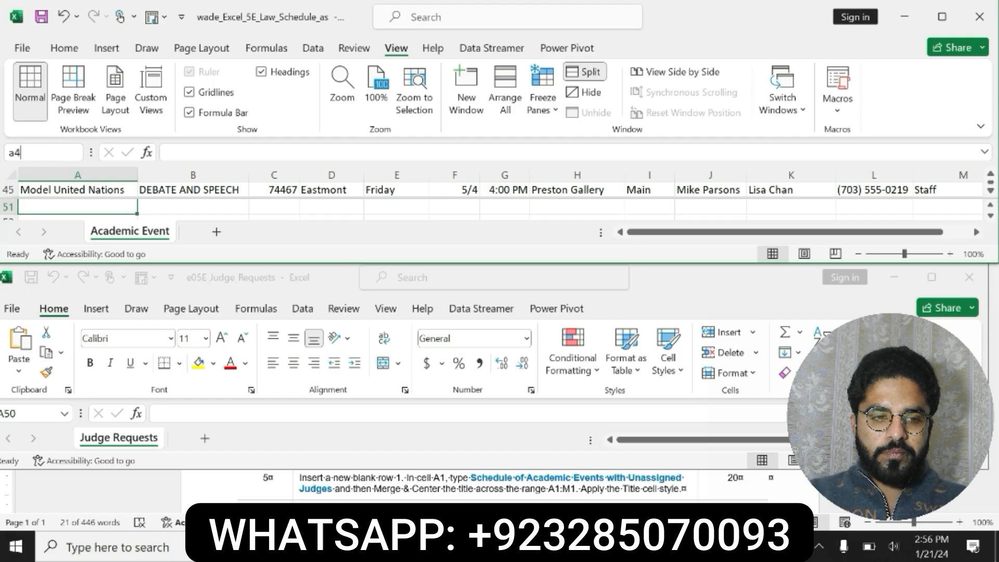
pyautogui.press('Return')
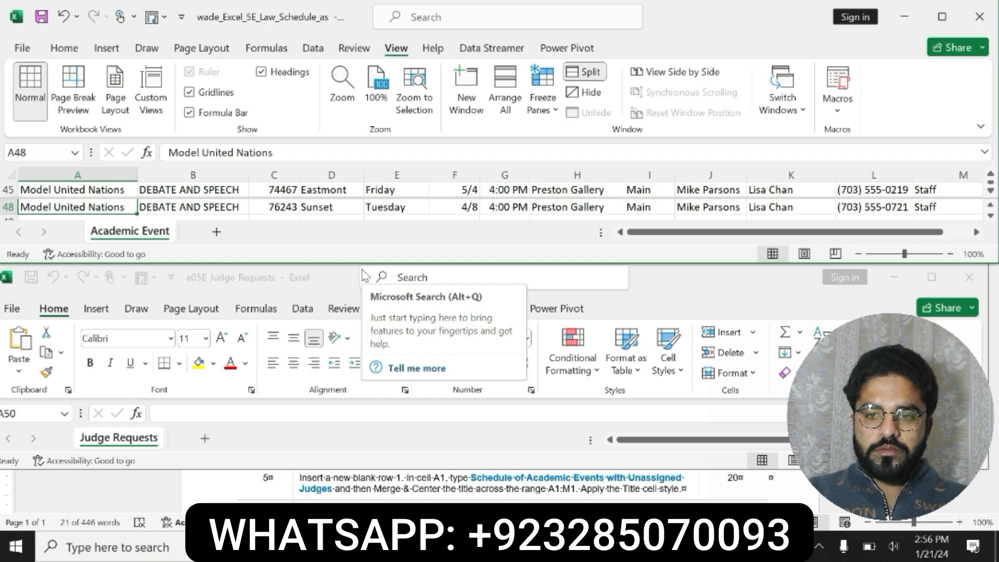
# Enter George Gates as the judge in cell M49 of the Law Schedule workbook
pyautogui.click(31, 152)
pyautogui.write('m4')
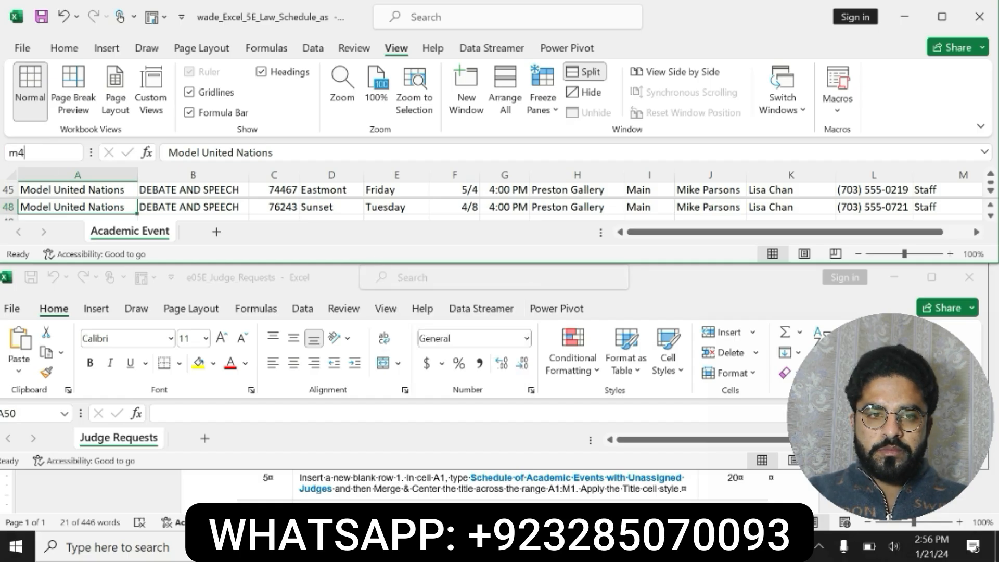
pyautogui.write('9')
pyautogui.press('Return')
pyautogui.write('George Gates')
pyautogui.press('Return')
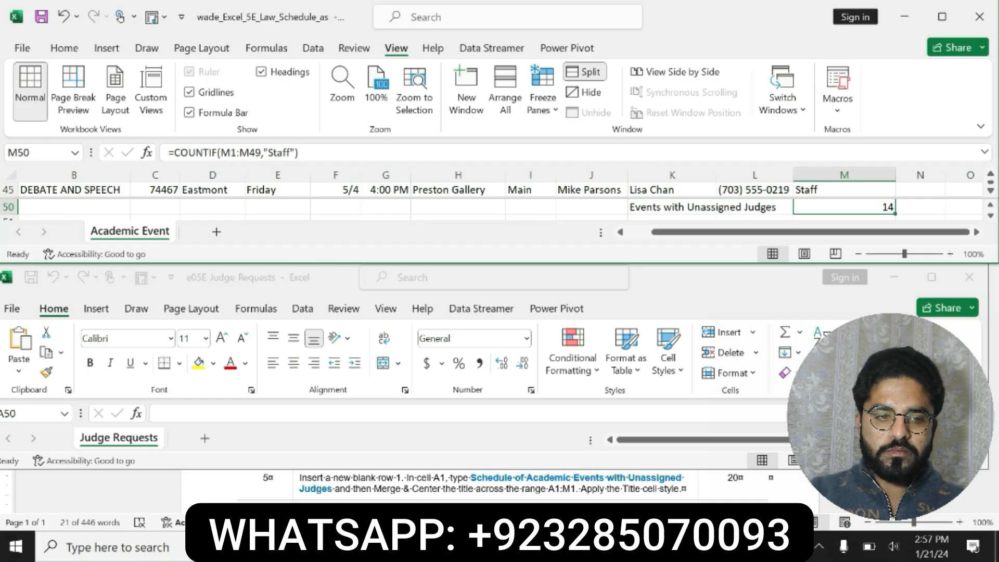
# Undo the yellow highlight on the step 4 instructions in the Word document
pyautogui.click(598, 546)
pyautogui.click(483, 450)
pyautogui.hotkey('ctrl', 'z')
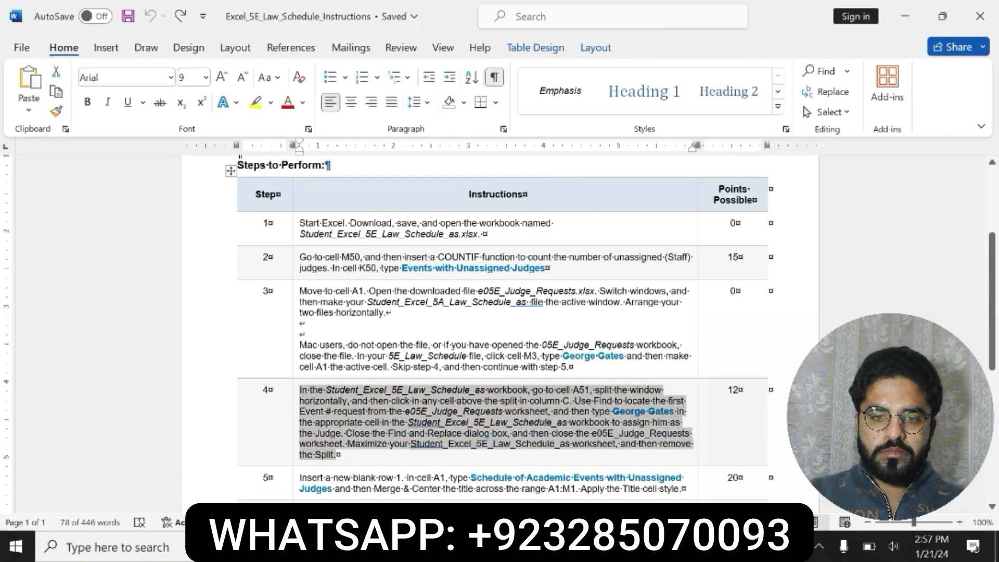
# Highlight the step 5 instructions in yellow in the Word document
pyautogui.click(296, 479)
pyautogui.click(566, 456)
pyautogui.click(620, 455)
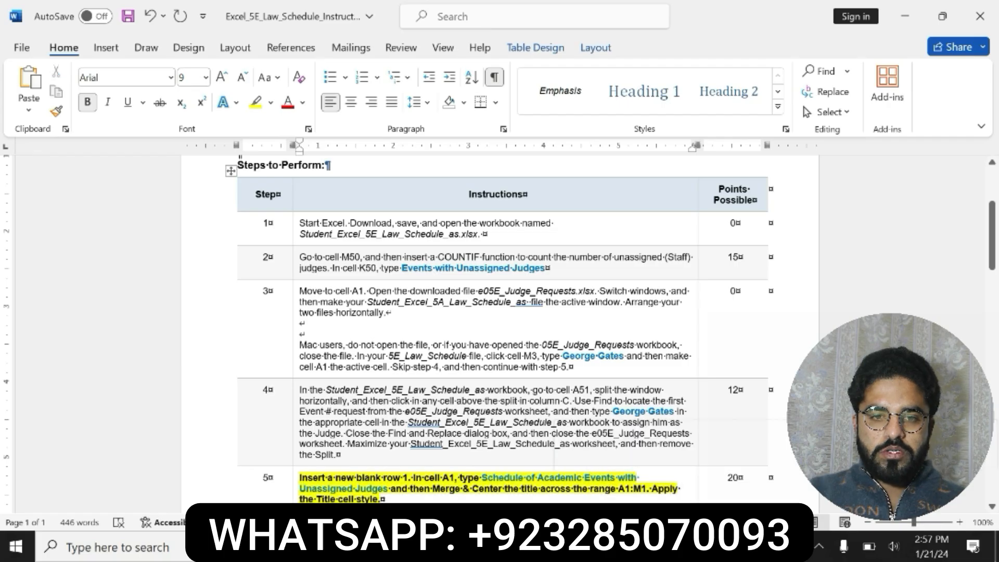
pyautogui.scroll(-2, 621, 456)
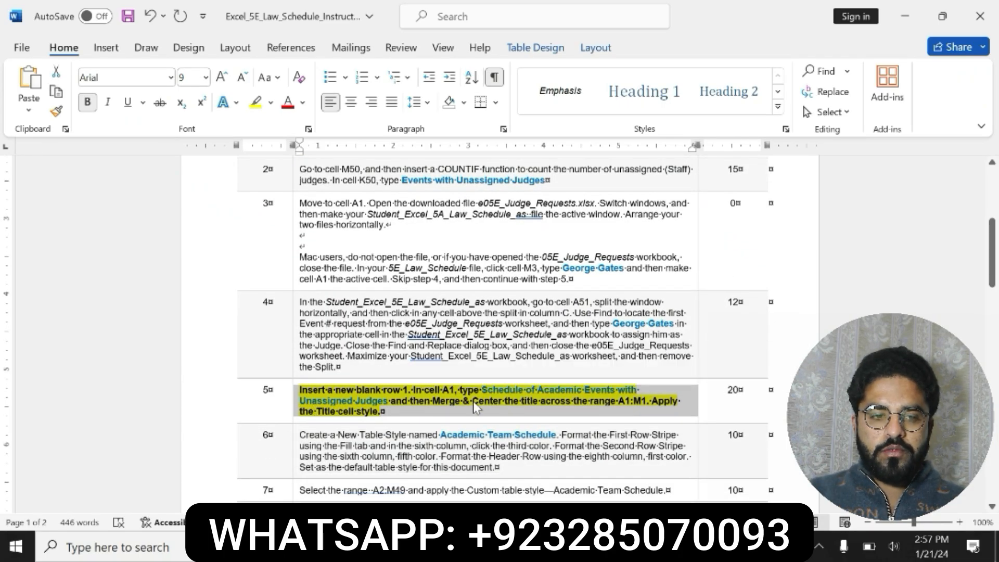
# Close the e05E_Judge_Requests workbook without saving and maximize the Law Schedule workbook window
pyautogui.click(525, 546)
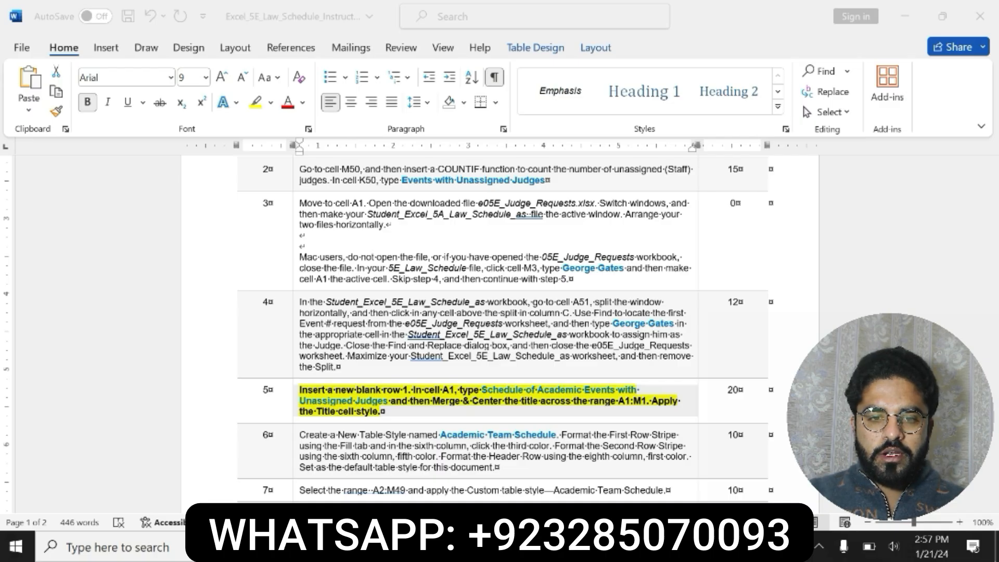
pyautogui.moveTo(554, 546)
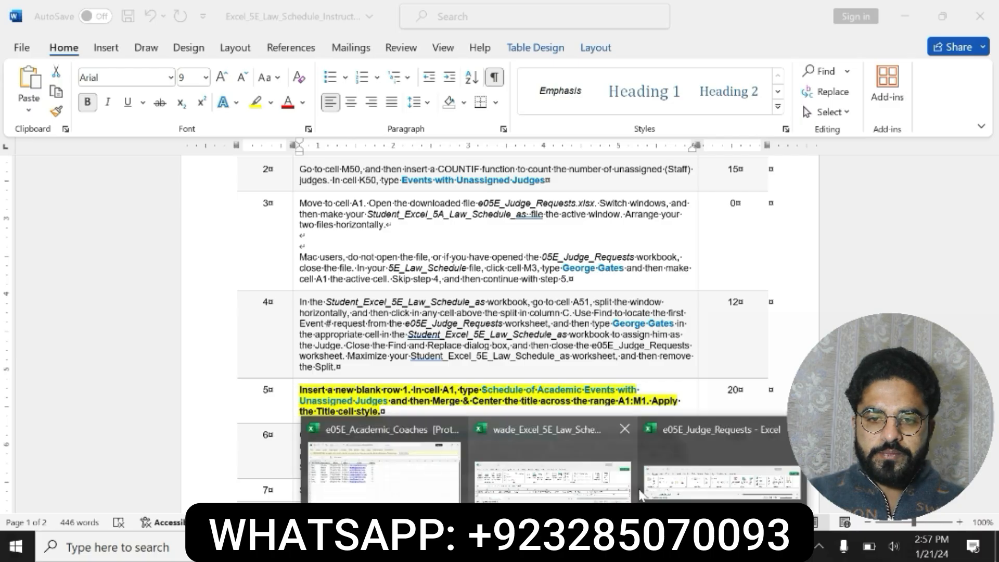
pyautogui.click(705, 472)
pyautogui.hotkey('alt', 'Tab')
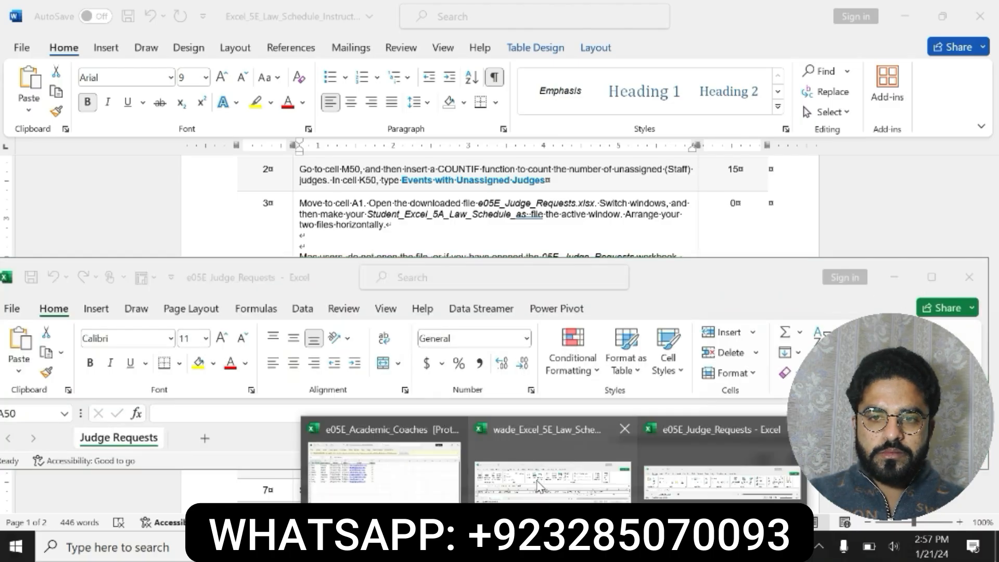
pyautogui.click(969, 277)
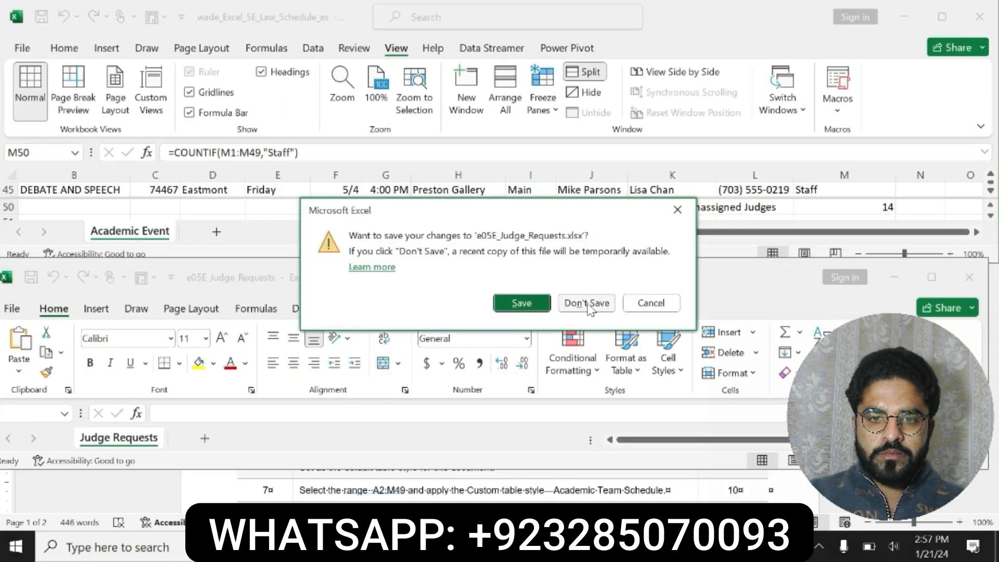
pyautogui.click(547, 306)
pyautogui.click(939, 21)
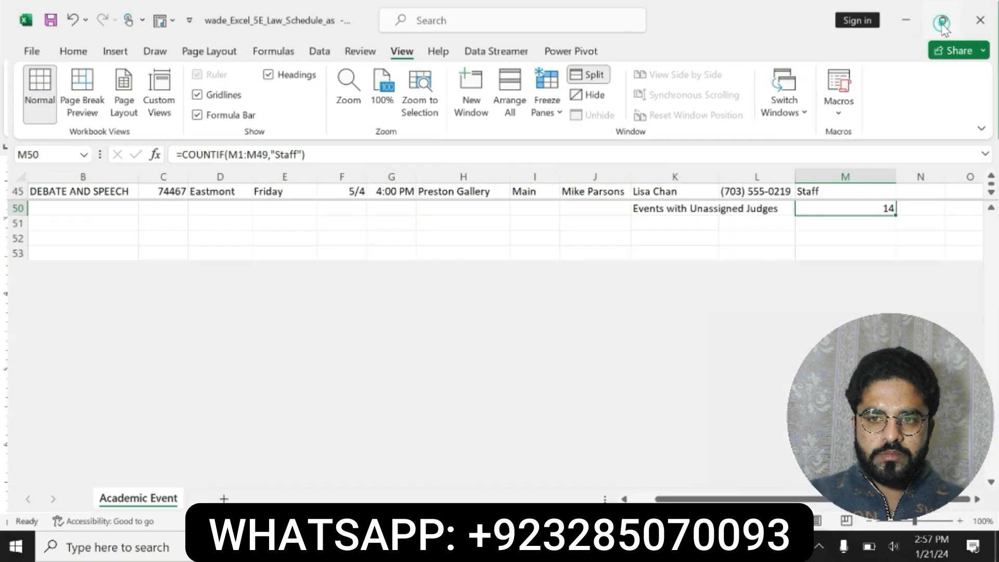
# Go to cell A1 in the lower pane of the Law Schedule worksheet
pyautogui.moveTo(991, 457); pyautogui.dragTo(995, 228)
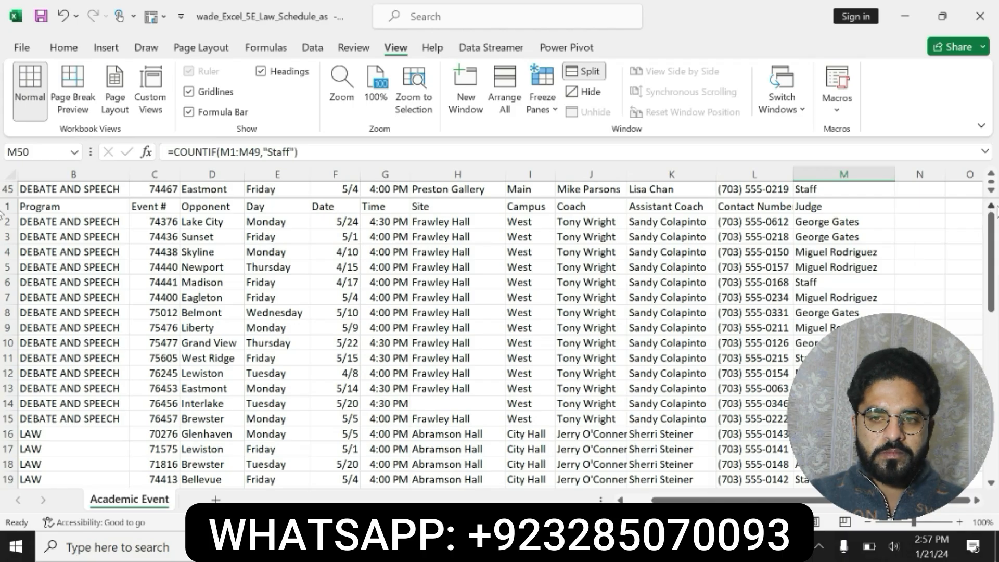
pyautogui.click(46, 151)
pyautogui.write('A1')
pyautogui.press('Return')
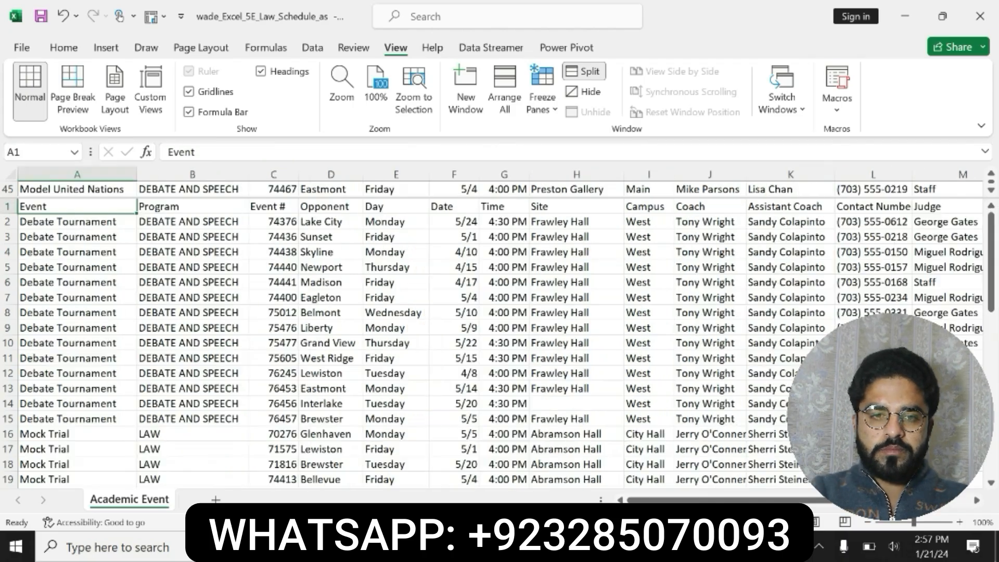
# Try to replace the content of cell A1 with title text copied from the step 5 instructions
pyautogui.hotkey('alt', 'Tab')
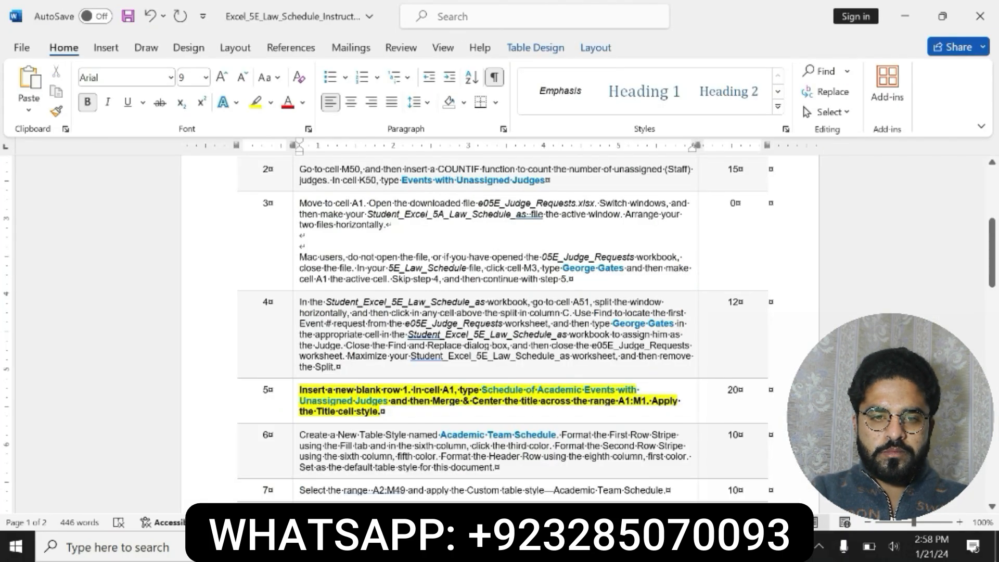
pyautogui.moveTo(481, 389); pyautogui.dragTo(388, 400)
pyautogui.hotkey('ctrl', 'c')
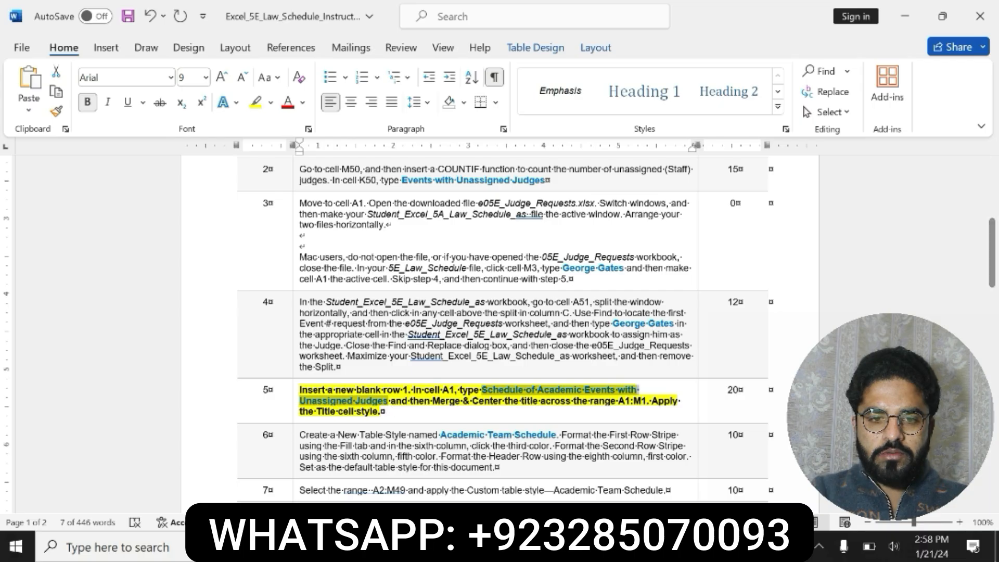
pyautogui.click(556, 546)
pyautogui.click(582, 495)
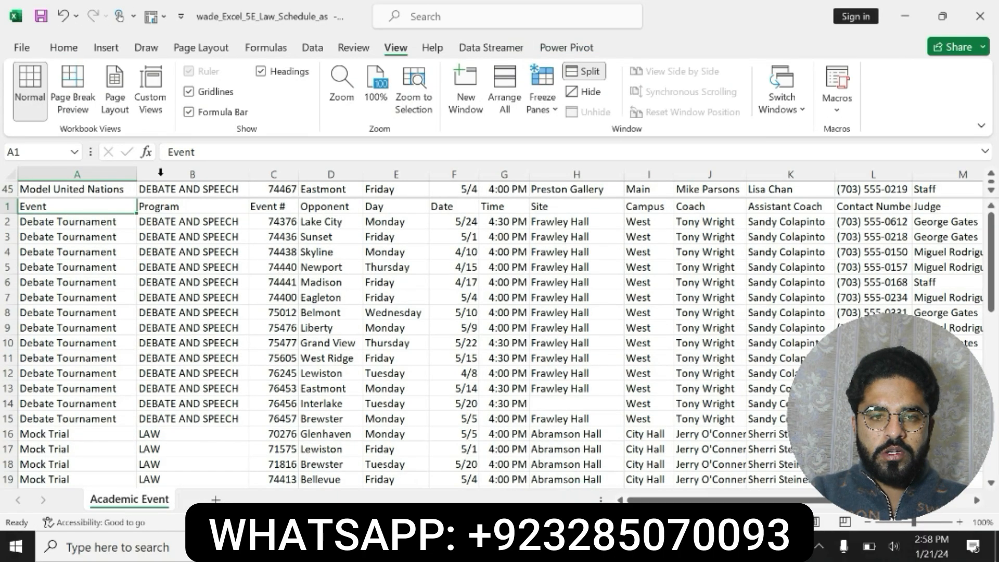
pyautogui.press('BackSpace')
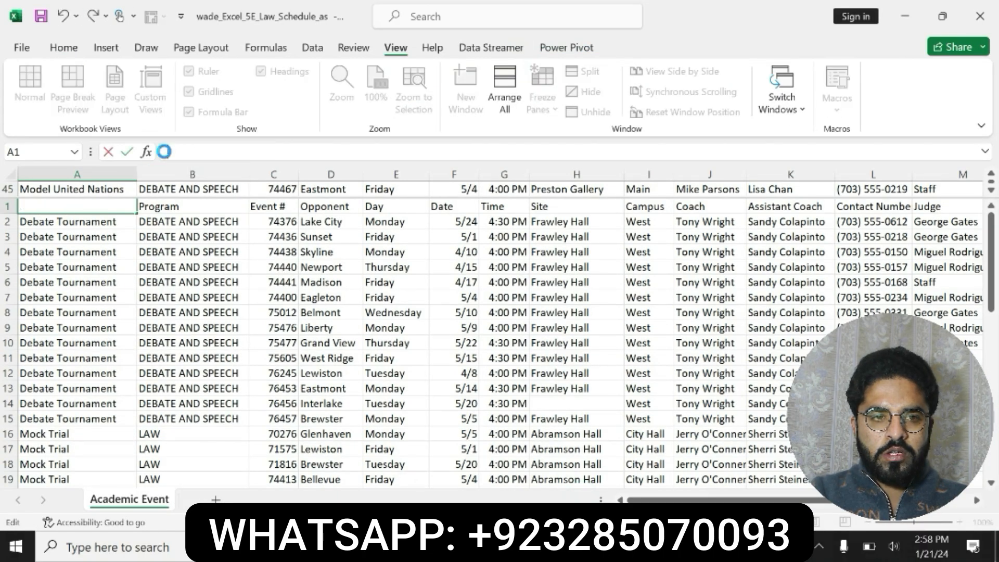
pyautogui.hotkey('ctrl', 'v')
pyautogui.hotkey('ctrl', 'z')
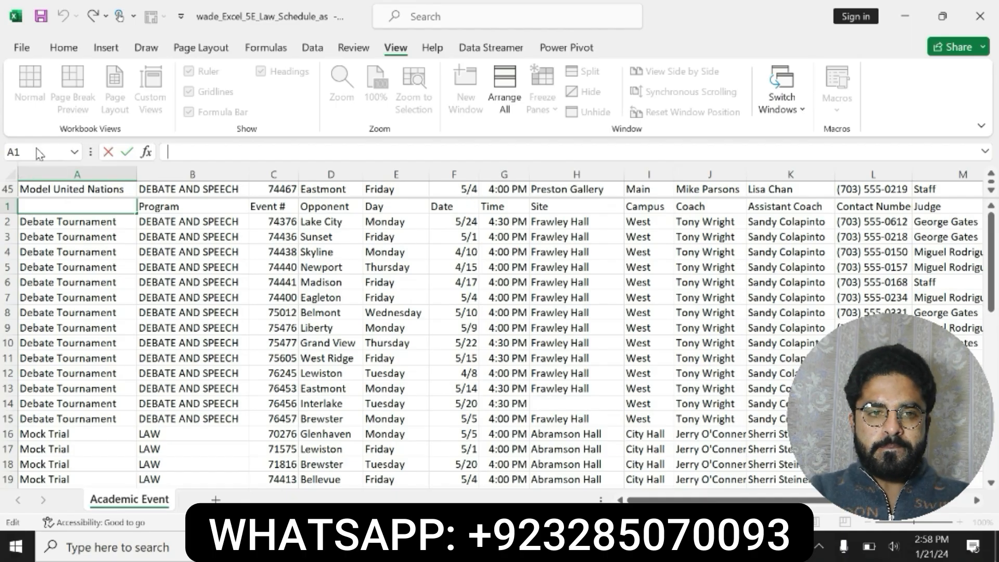
pyautogui.click(63, 224)
pyautogui.hotkey('ctrl', 'z')
# Jump to the last used cell of the worksheet and return to cell A1
pyautogui.hotkey('ctrl', 'End')
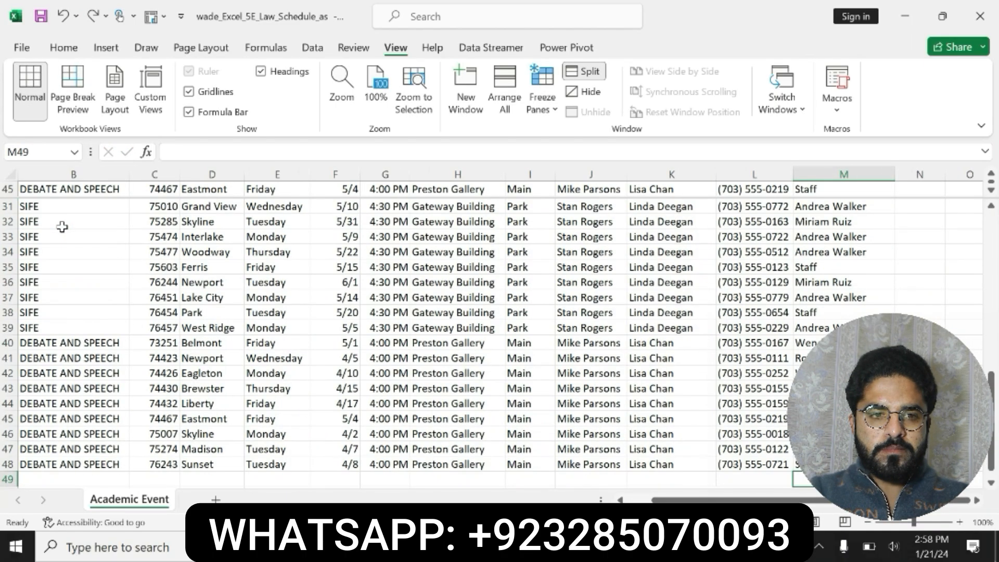
pyautogui.click(43, 152)
pyautogui.press('BackSpace')
pyautogui.write('A1')
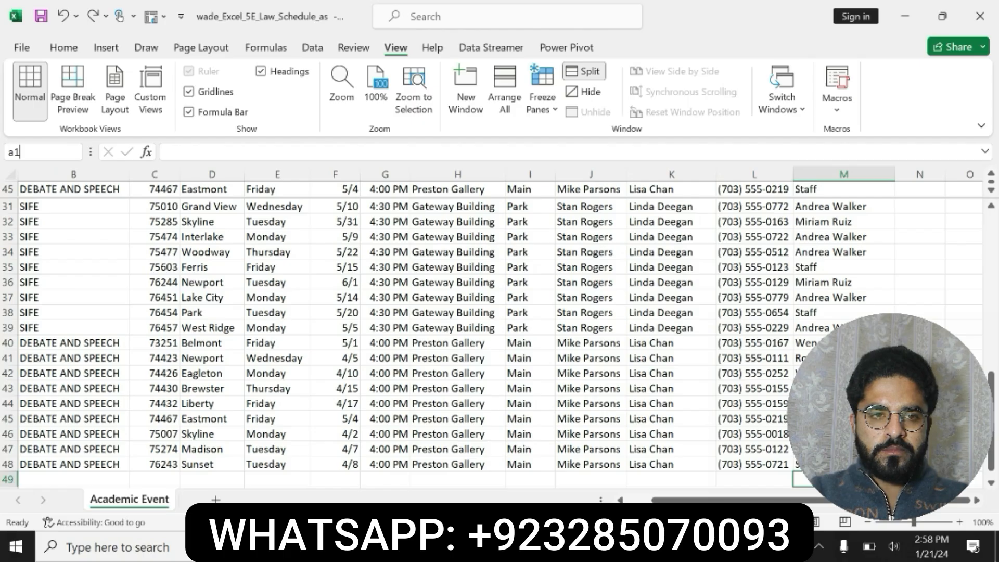
pyautogui.press('Return')
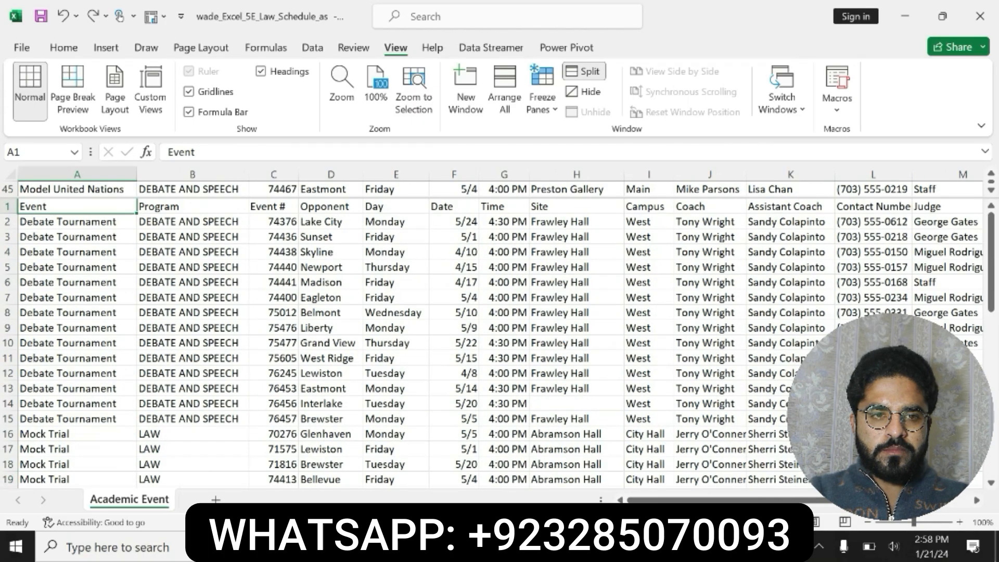
# Insert a new blank row 1 and paste the title Schedule of Academic Events with Unassigned Judges into cell A1
pyautogui.rightClick(7, 206)
pyautogui.click(47, 363)
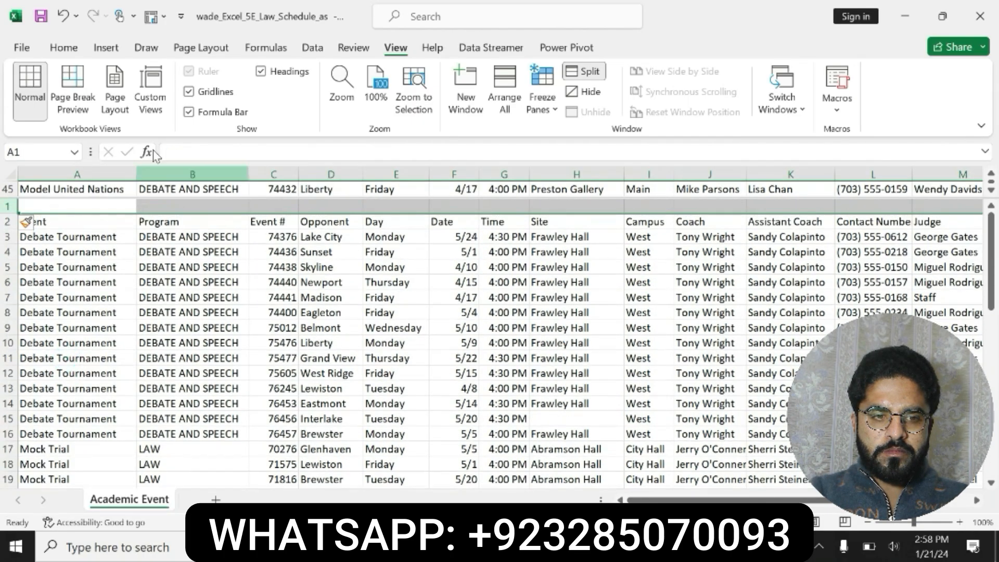
pyautogui.click(177, 152)
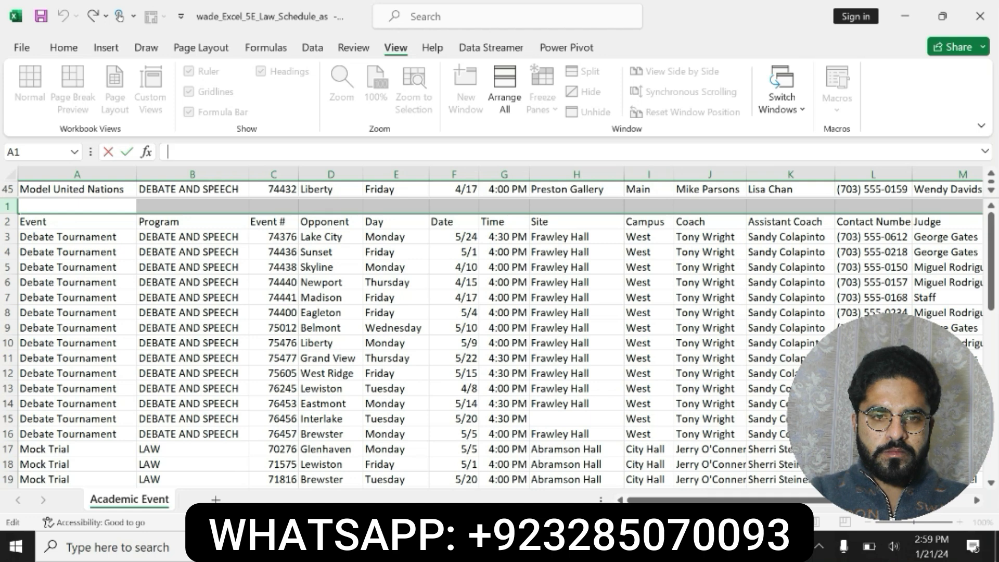
pyautogui.click(442, 546)
pyautogui.click(398, 389)
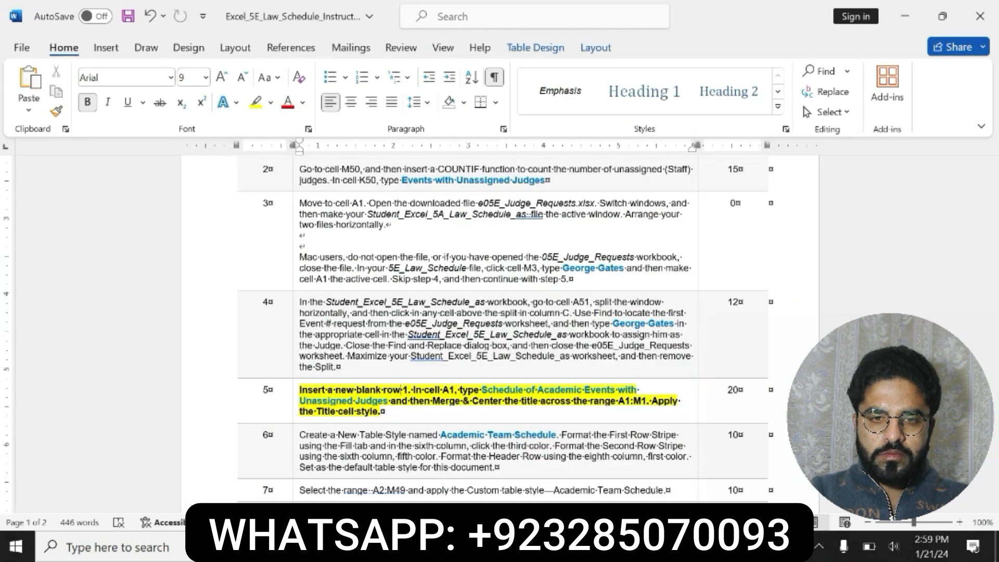
pyautogui.click(554, 546)
pyautogui.click(471, 468)
pyautogui.hotkey('ctrl', 'v')
pyautogui.press('Return')
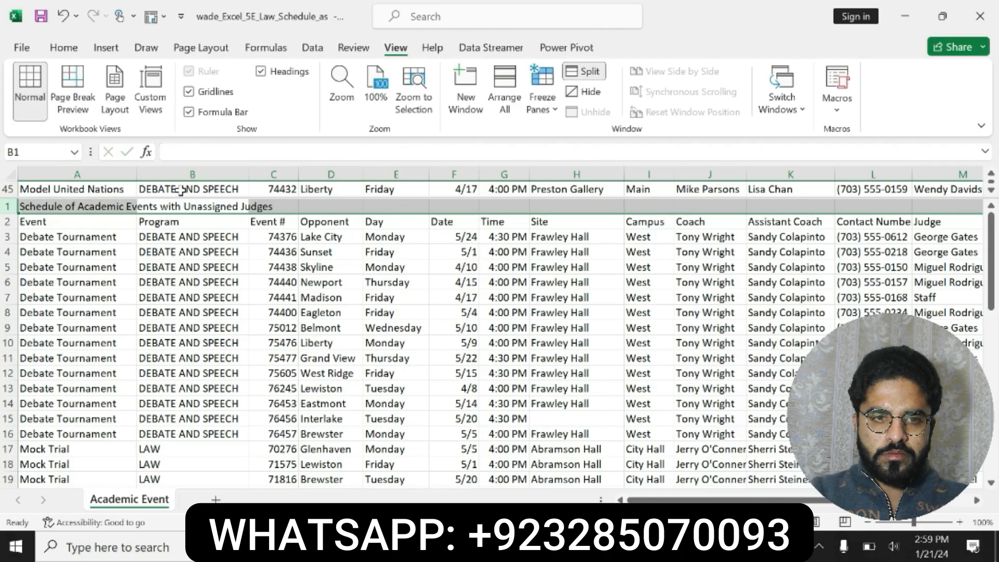
# Merge & Center the title across A1:M1 and apply the Title cell style
pyautogui.moveTo(96, 208); pyautogui.dragTo(925, 208)
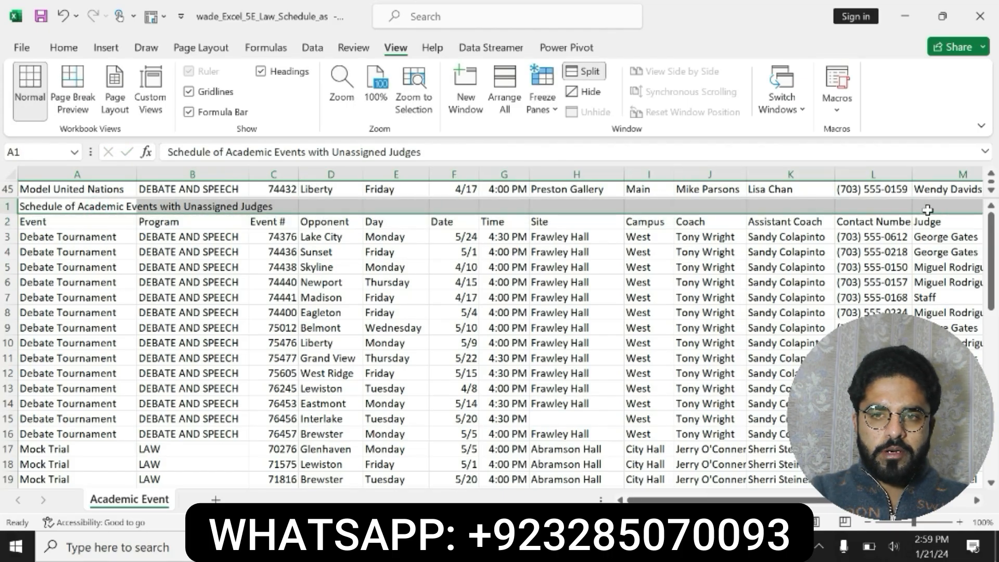
pyautogui.click(64, 47)
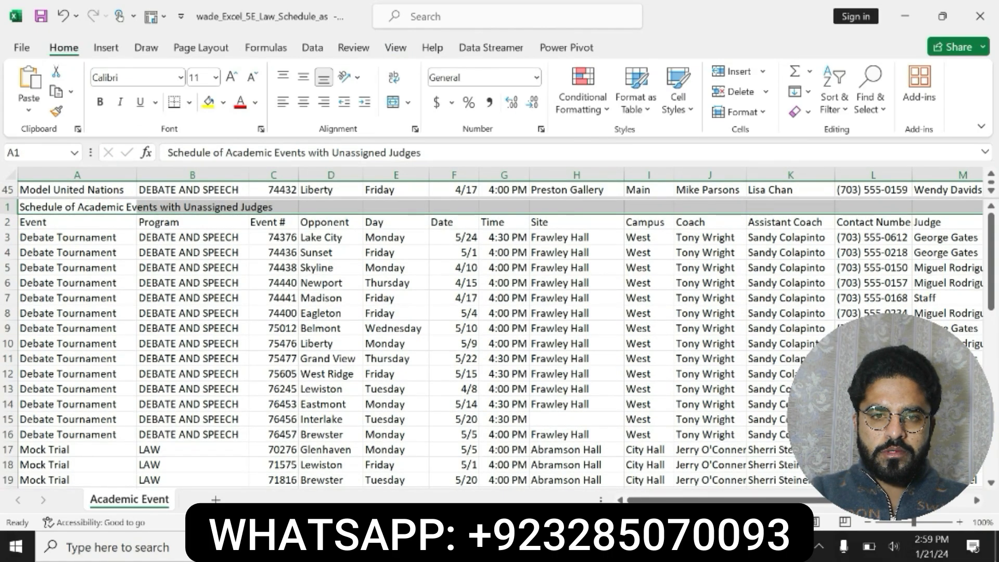
pyautogui.click(393, 104)
pyautogui.click(664, 546)
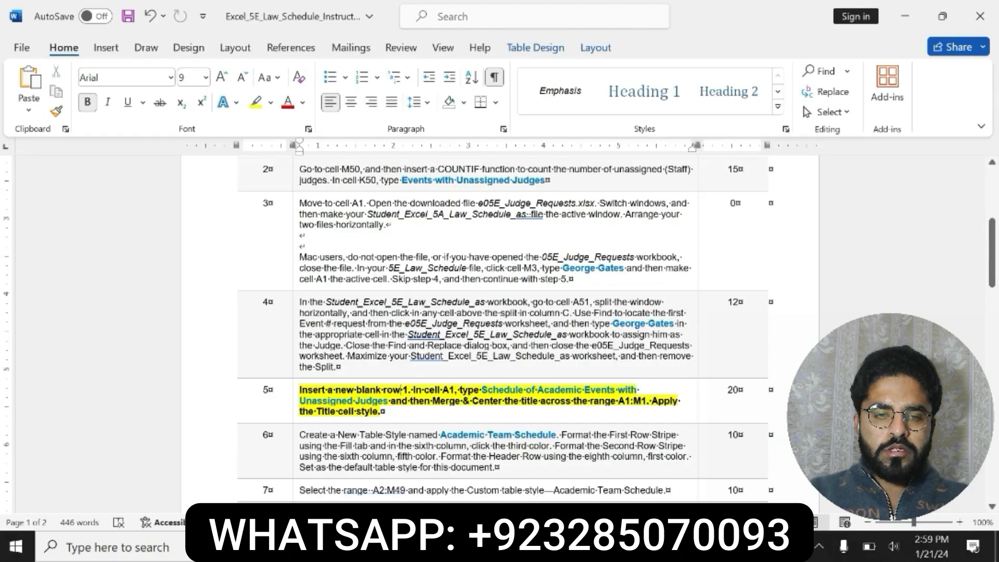
pyautogui.moveTo(663, 546)
pyautogui.click(658, 468)
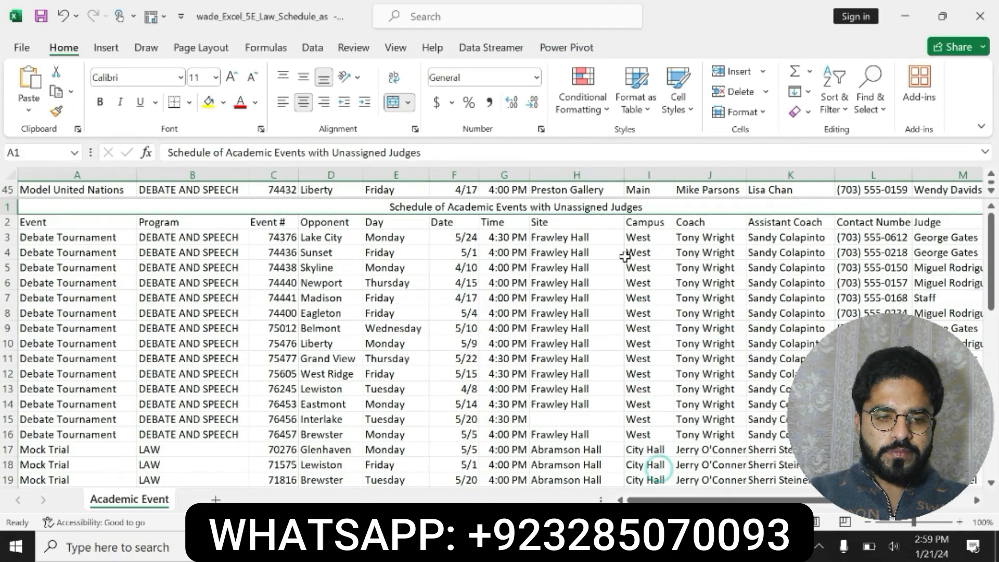
pyautogui.click(677, 91)
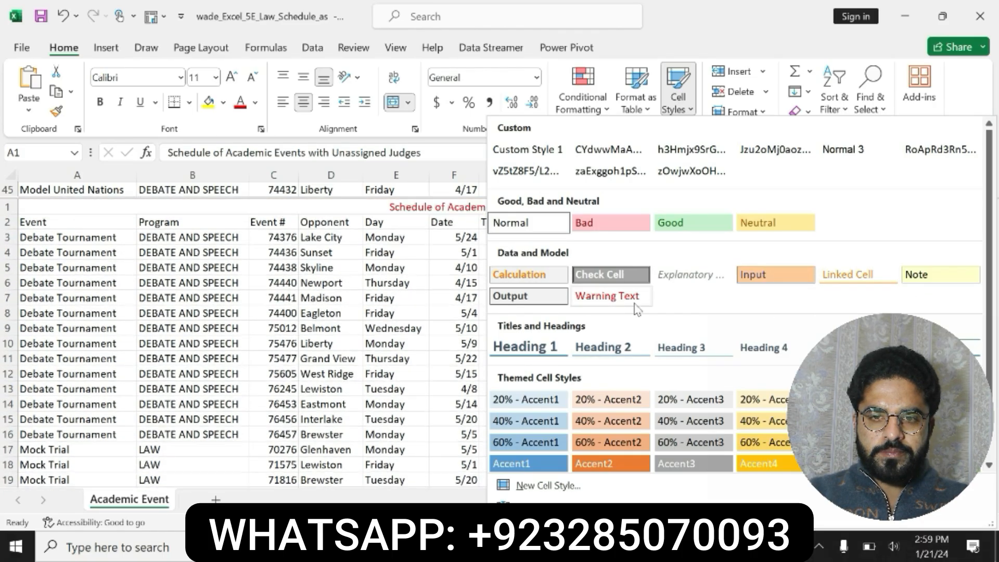
pyautogui.scroll(-2, 636, 309)
pyautogui.click(840, 292)
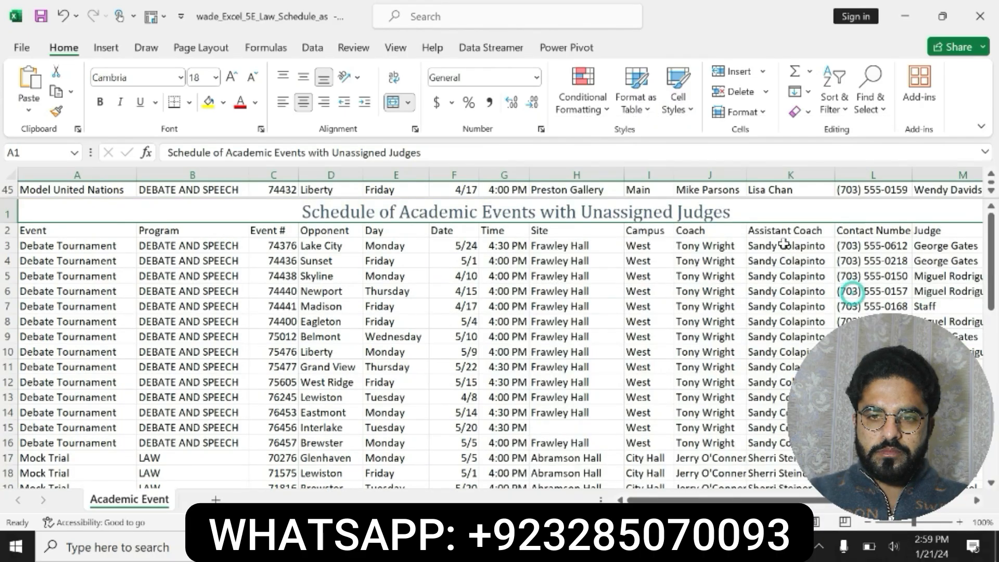
# Remove the window split from the worksheet
pyautogui.click(396, 47)
pyautogui.click(589, 71)
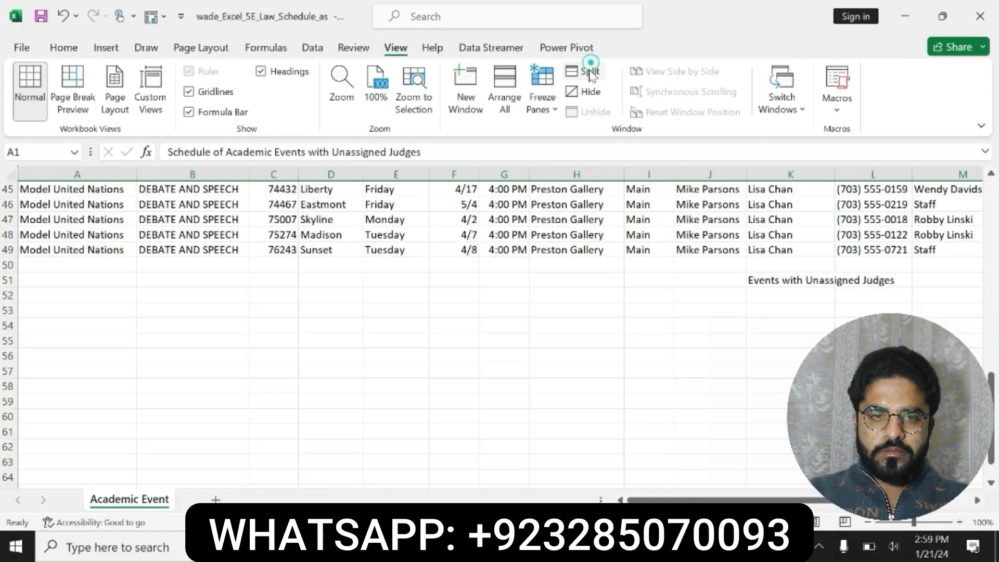
pyautogui.scroll(15, 650, 304)
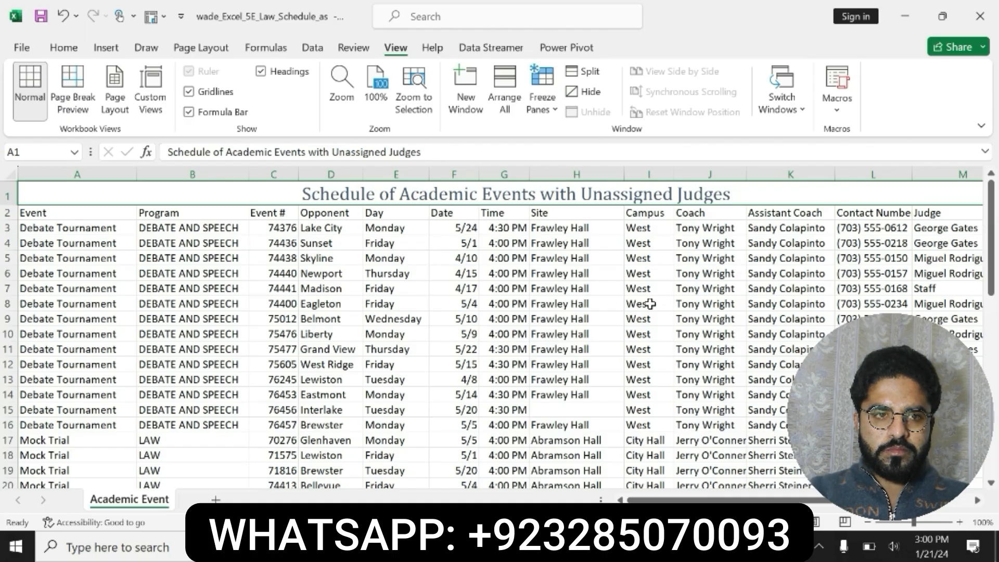
# Read the step 6 instructions about creating the Academic Team Schedule table style
pyautogui.hotkey('alt', 'Tab')
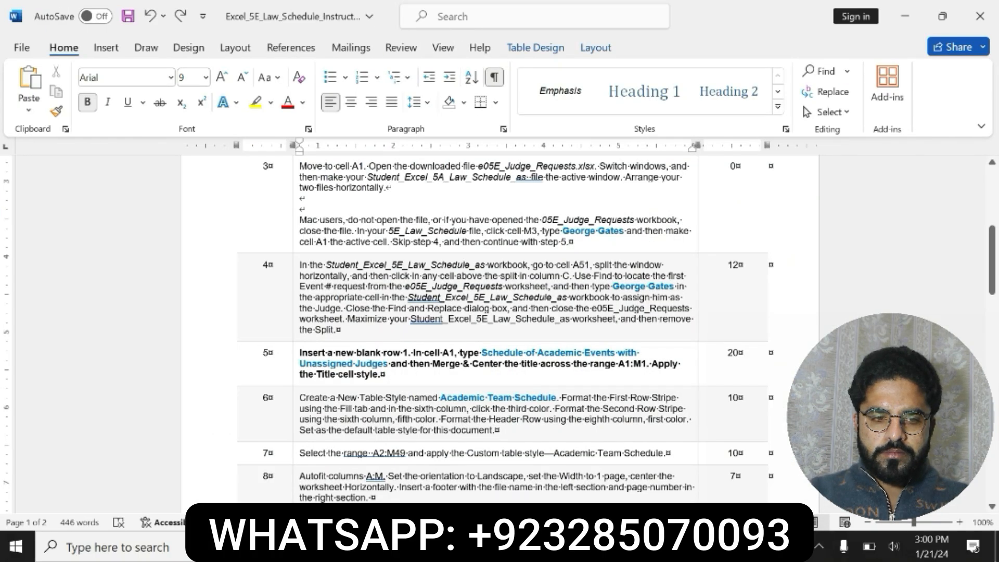
pyautogui.moveTo(299, 397); pyautogui.dragTo(599, 430)
pyautogui.click(490, 406)
pyautogui.click(544, 406)
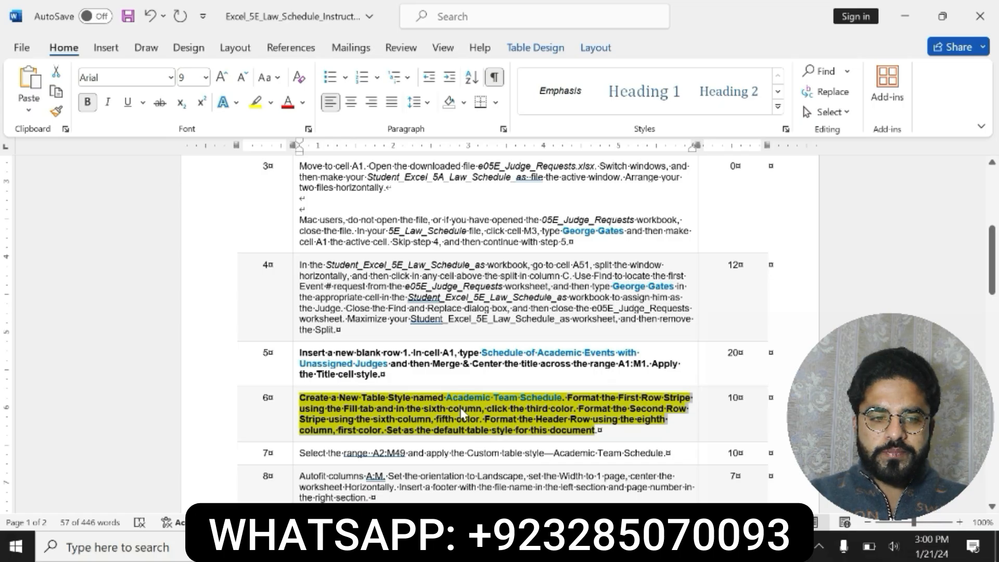
pyautogui.click(498, 412)
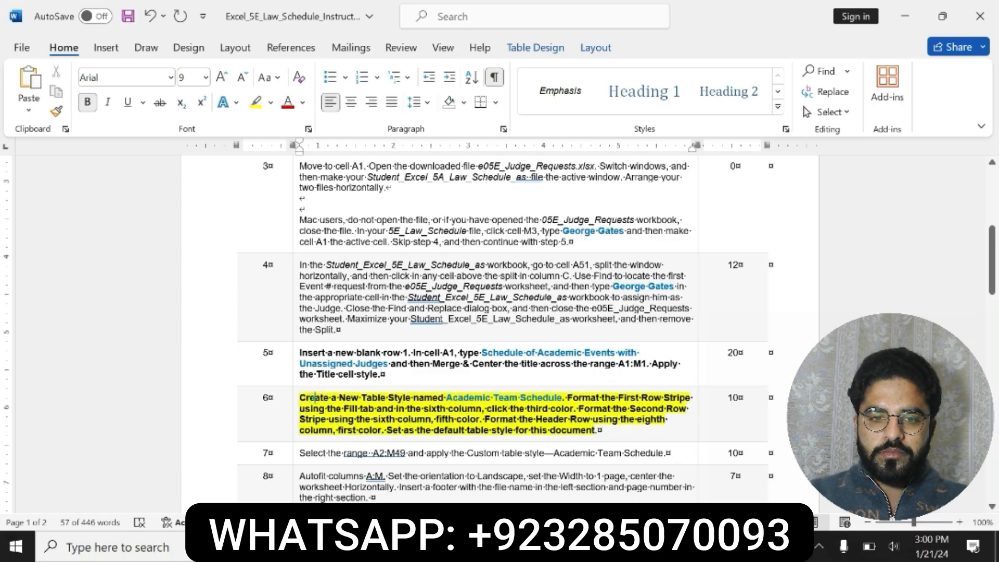
pyautogui.moveTo(525, 409); pyautogui.dragTo(597, 430)
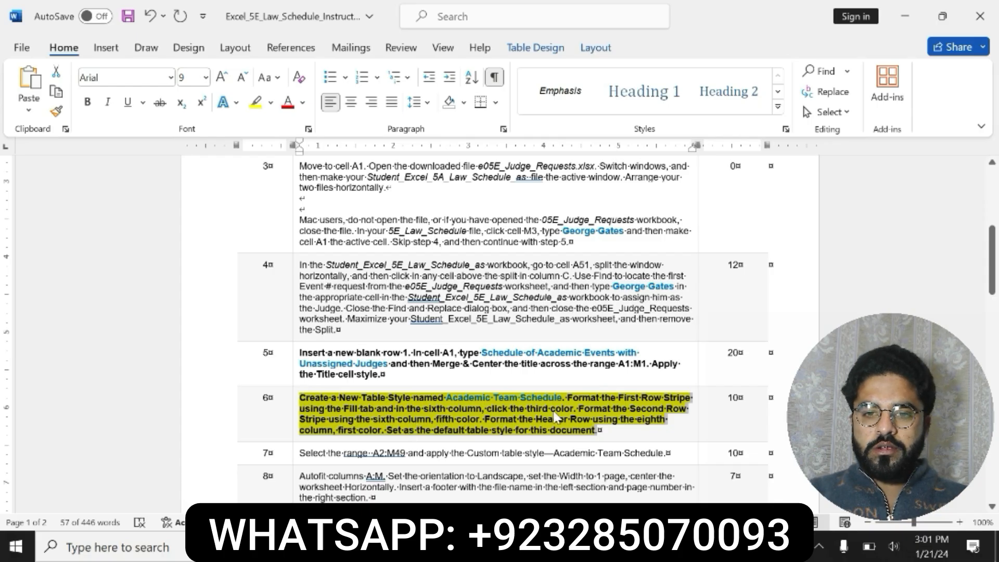
pyautogui.click(347, 416)
pyautogui.moveTo(300, 397); pyautogui.dragTo(564, 398)
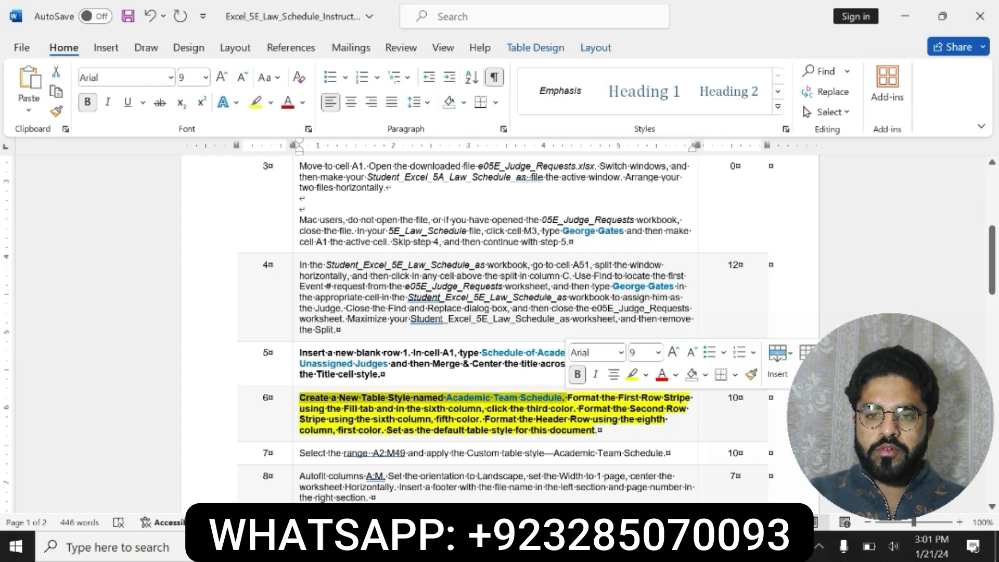
pyautogui.hotkey('alt', 'Tab')
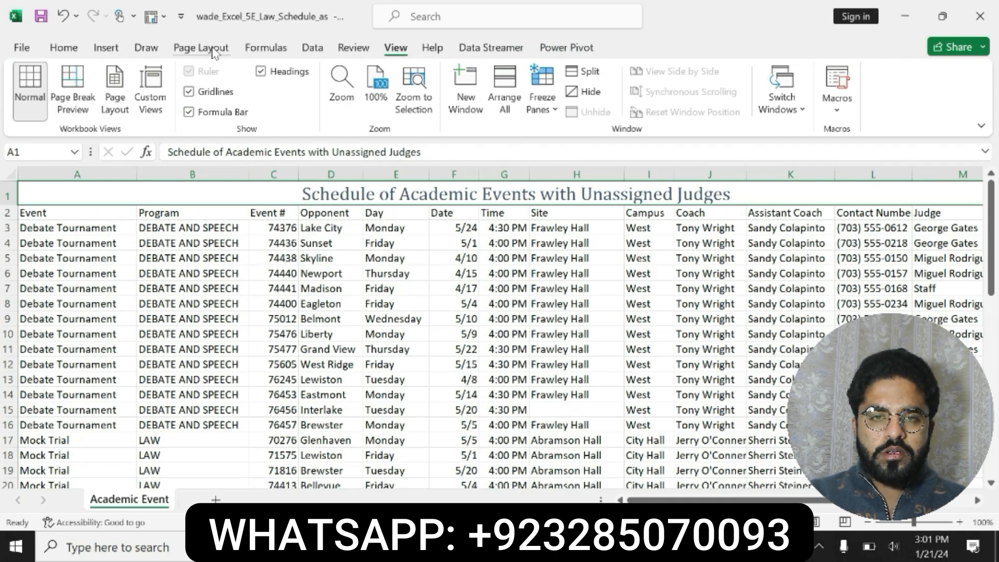
pyautogui.hotkey('alt', 'Tab')
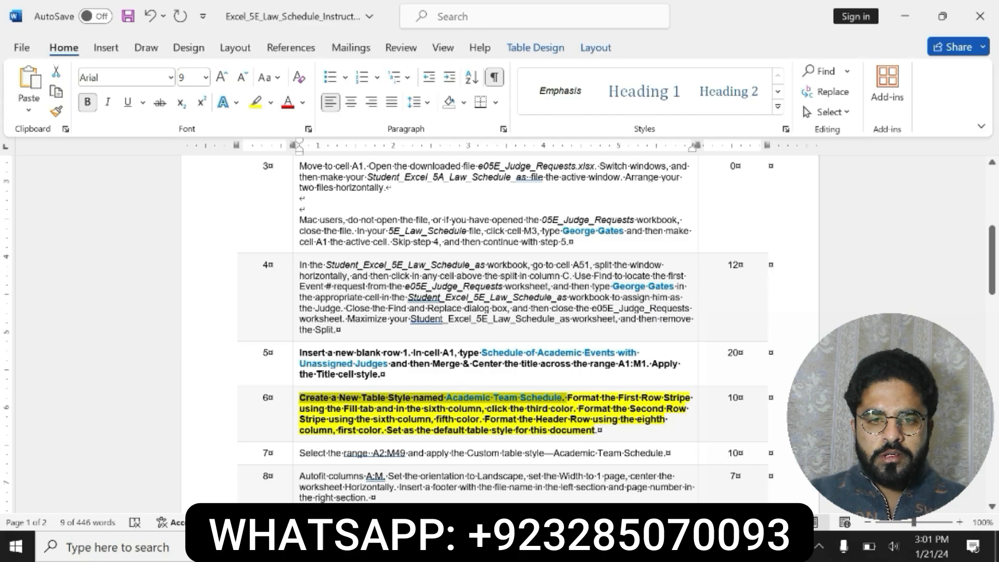
pyautogui.hotkey('alt', 'Tab')
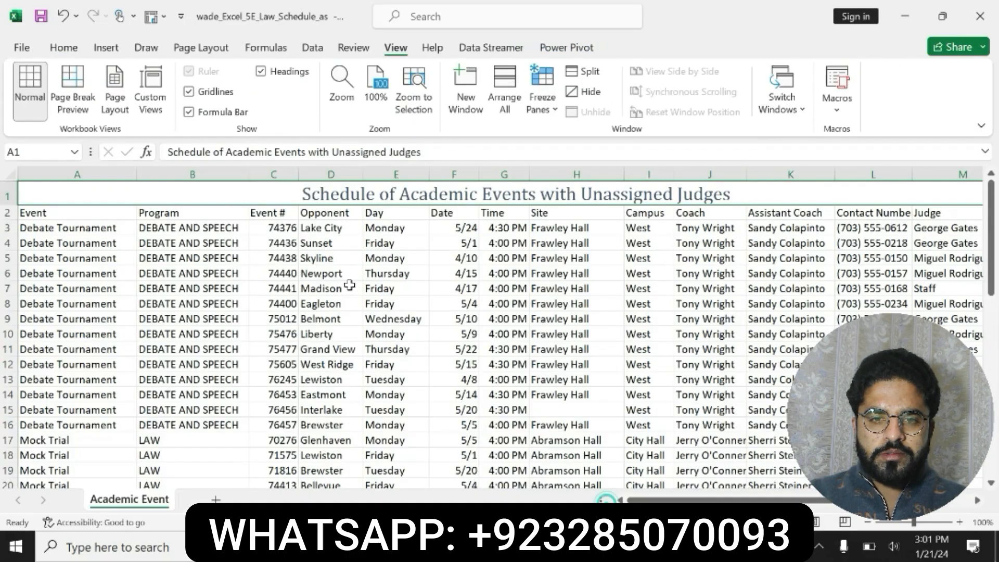
pyautogui.click(119, 50)
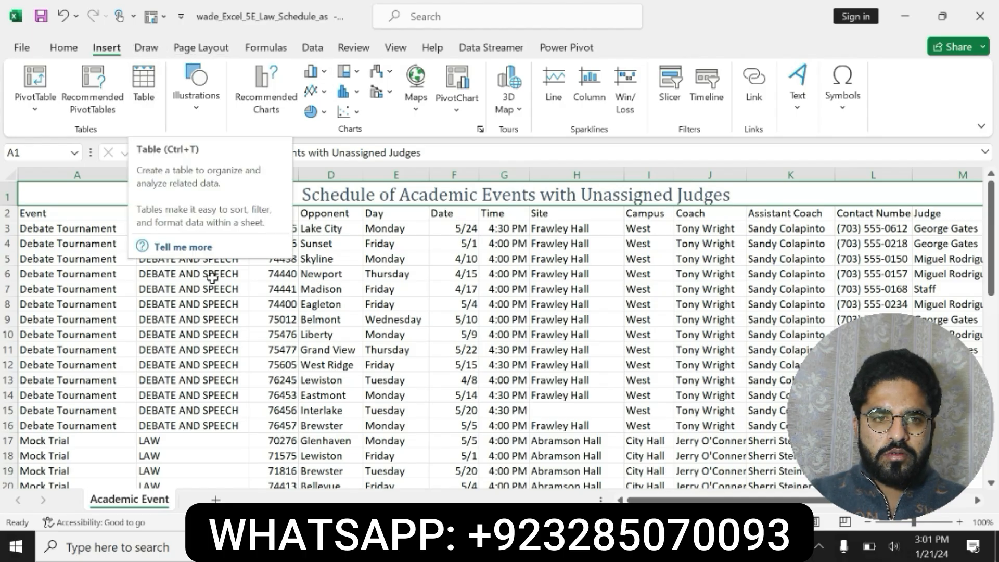
pyautogui.rightClick(143, 104)
pyautogui.click(144, 97)
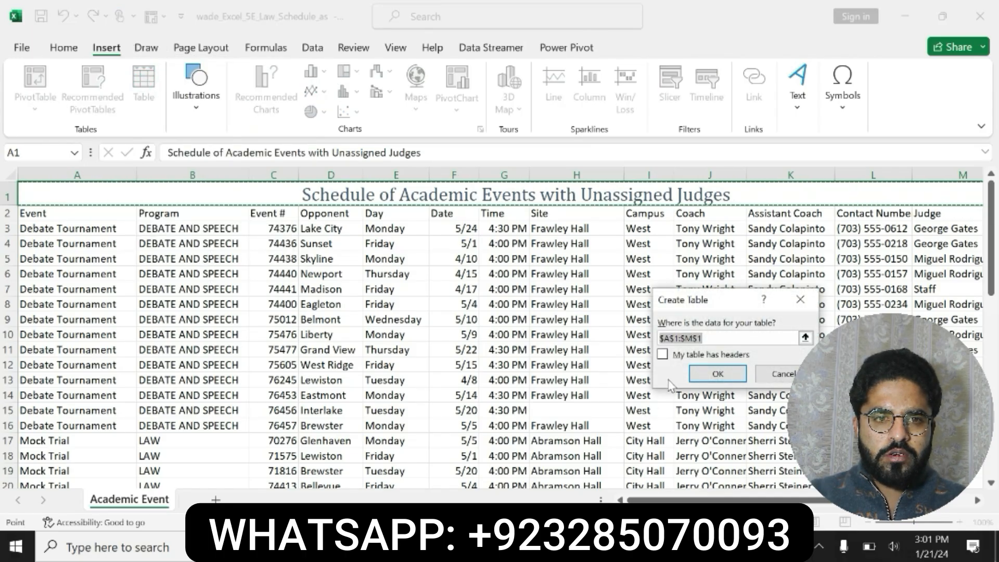
pyautogui.click(806, 339)
pyautogui.click(805, 324)
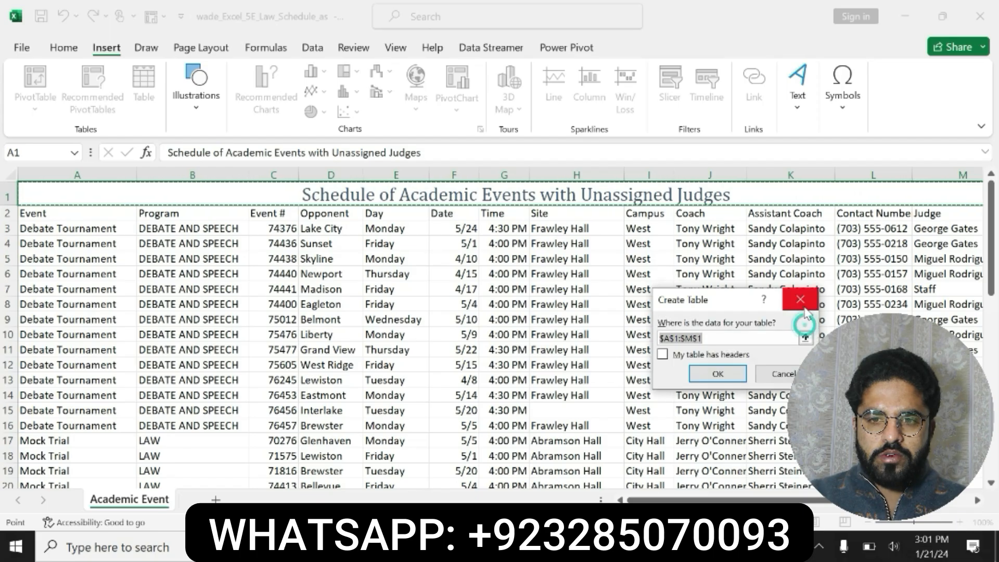
pyautogui.click(801, 302)
# Select the style name Academic Team Schedule in the step 6 instructions
pyautogui.hotkey('alt', 'Tab')
pyautogui.click(491, 399)
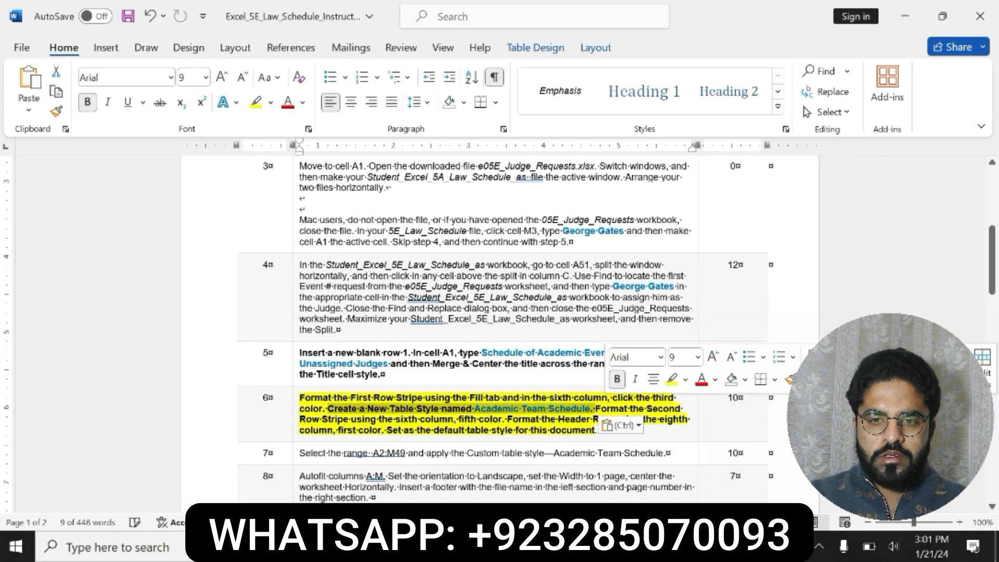
pyautogui.click(536, 417)
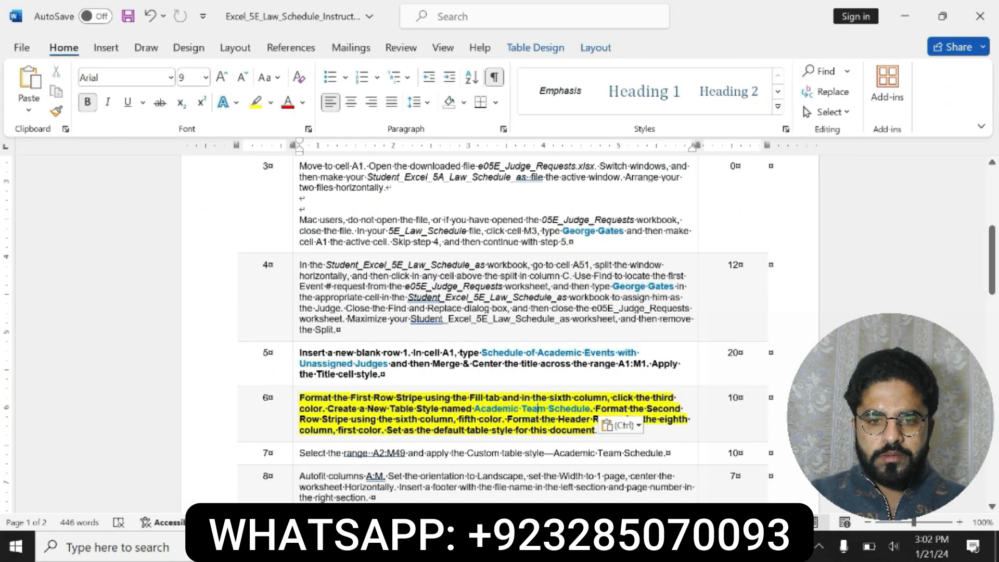
pyautogui.moveTo(596, 408); pyautogui.dragTo(659, 419)
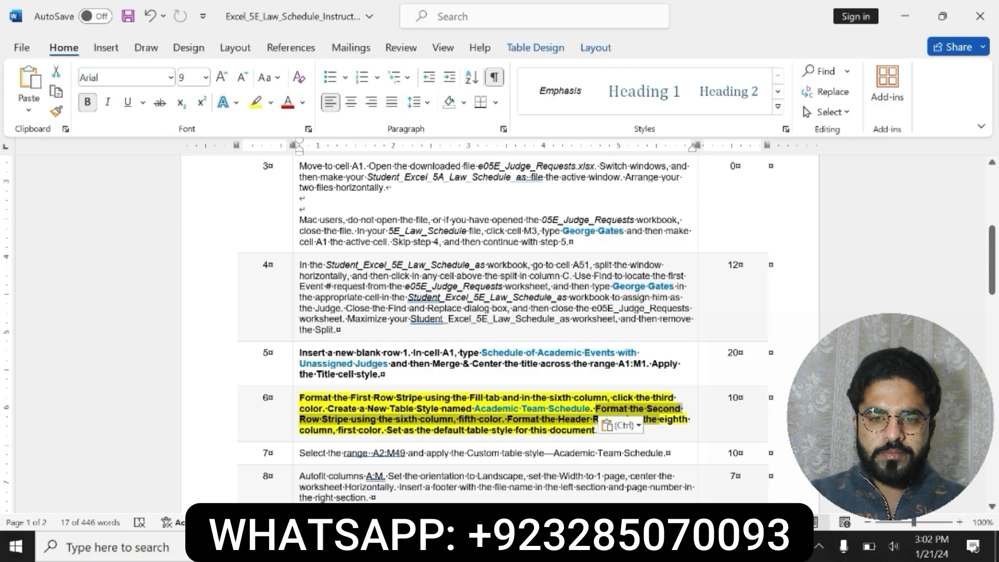
pyautogui.hotkey('ctrl', 'z')
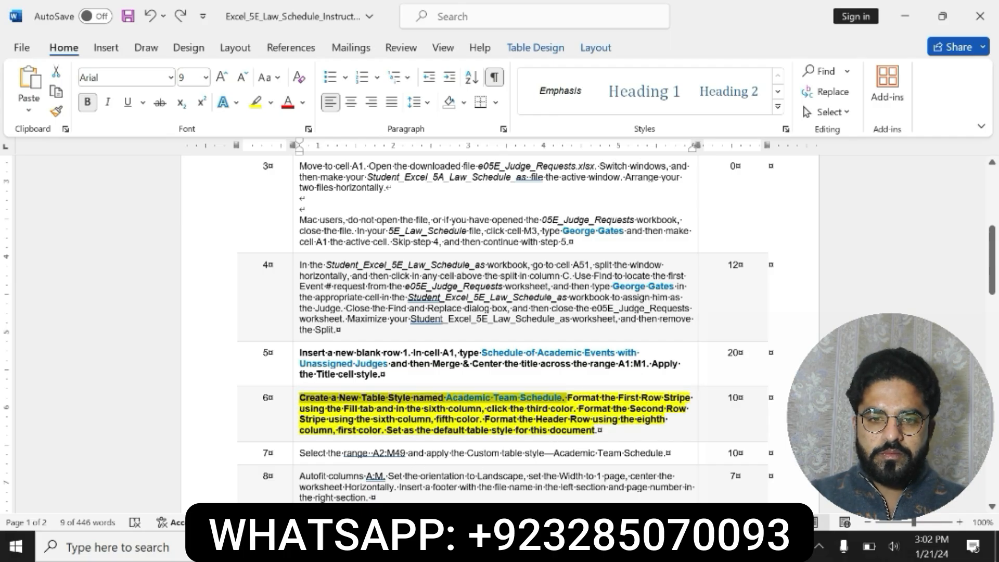
pyautogui.moveTo(446, 398); pyautogui.dragTo(562, 398)
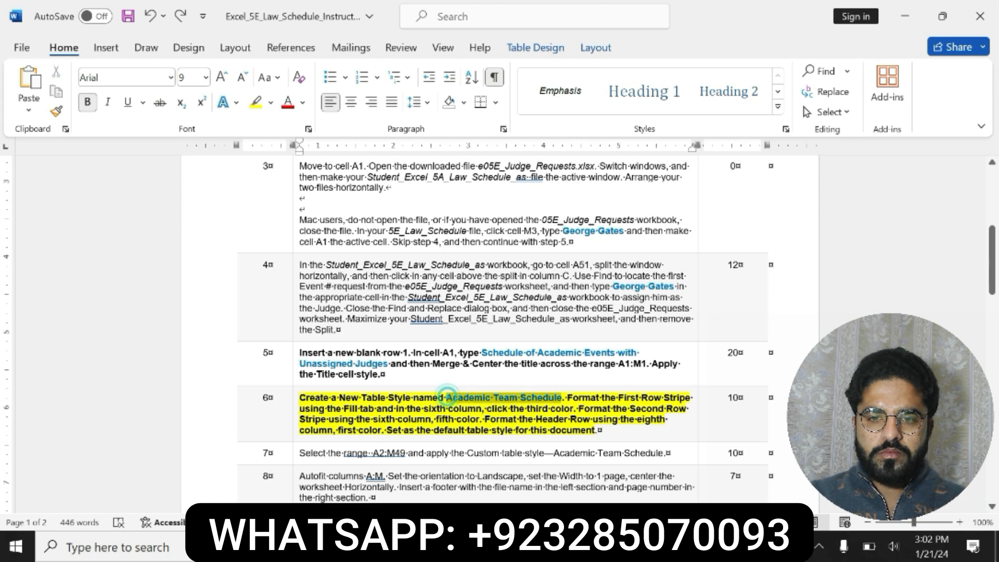
pyautogui.click(556, 546)
pyautogui.click(645, 494)
pyautogui.click(152, 90)
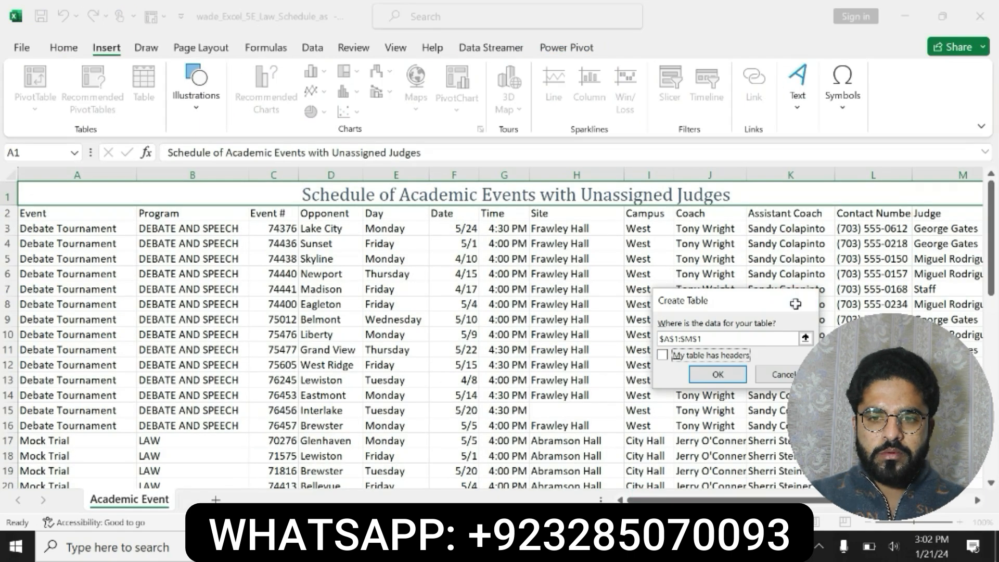
pyautogui.click(800, 300)
# Open the New Cell Style dialog from the cell styles gallery
pyautogui.click(65, 48)
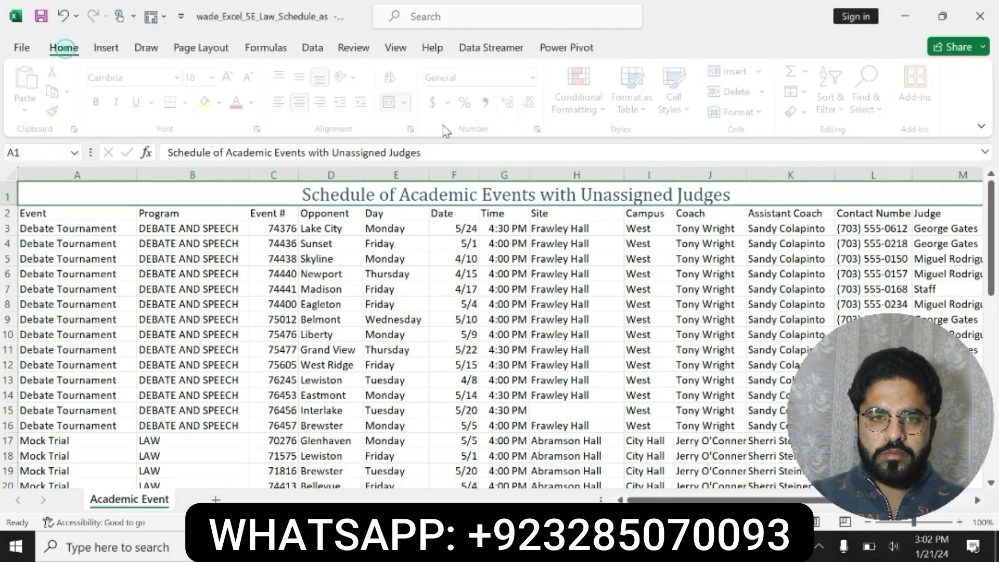
pyautogui.click(685, 110)
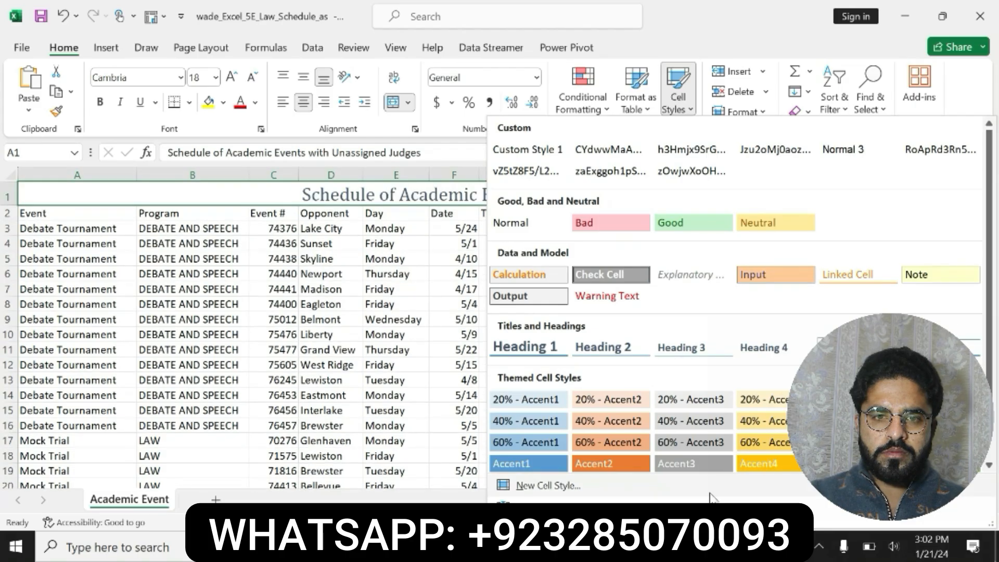
pyautogui.scroll(-2, 991, 458)
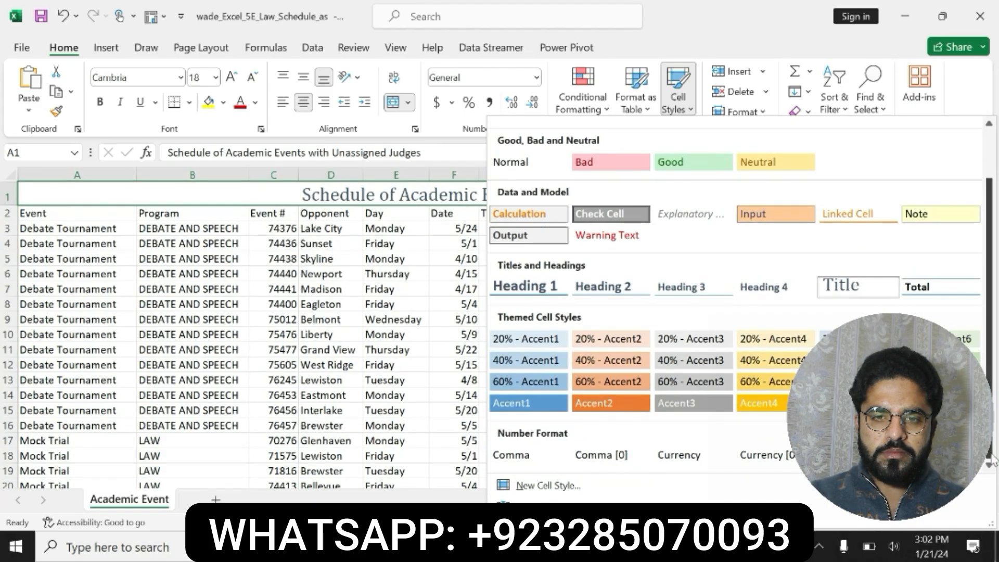
pyautogui.click(548, 485)
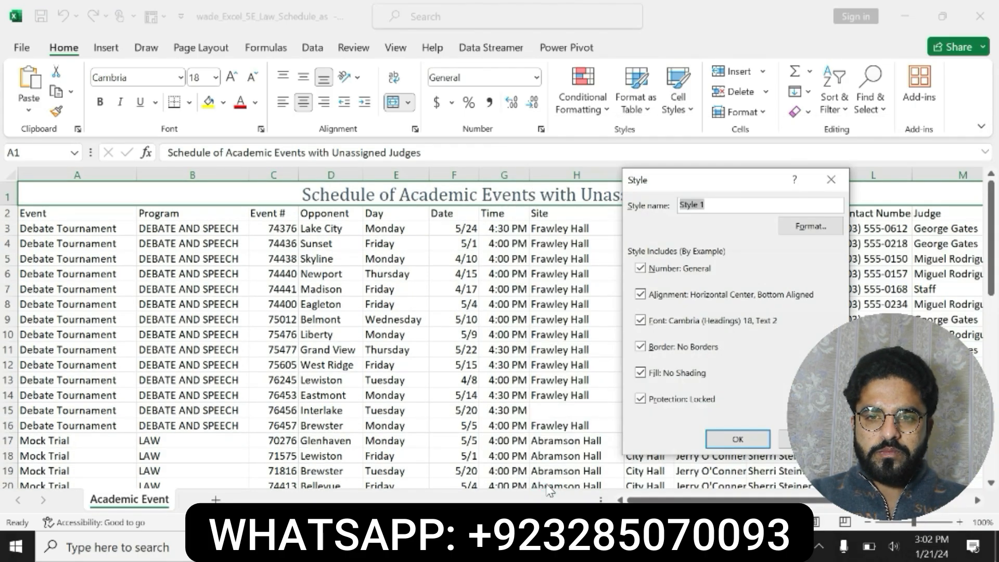
# Copy the name Academic Team Schedule from the step 6 instructions into the new style's name
pyautogui.hotkey('alt', 'Tab')
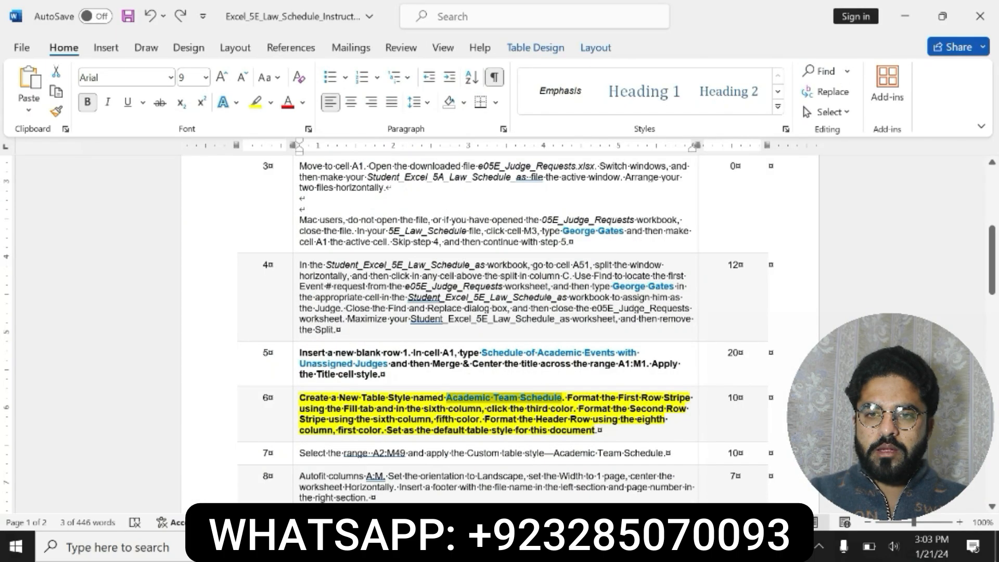
pyautogui.click(540, 410)
pyautogui.moveTo(446, 397); pyautogui.dragTo(562, 397)
pyautogui.hotkey('ctrl', 'c')
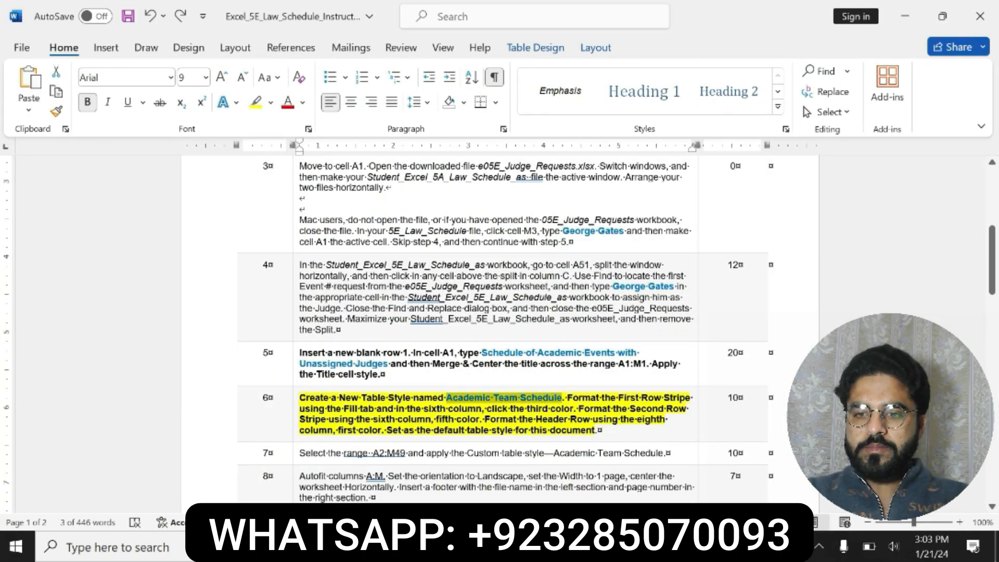
pyautogui.hotkey('alt', 'Tab')
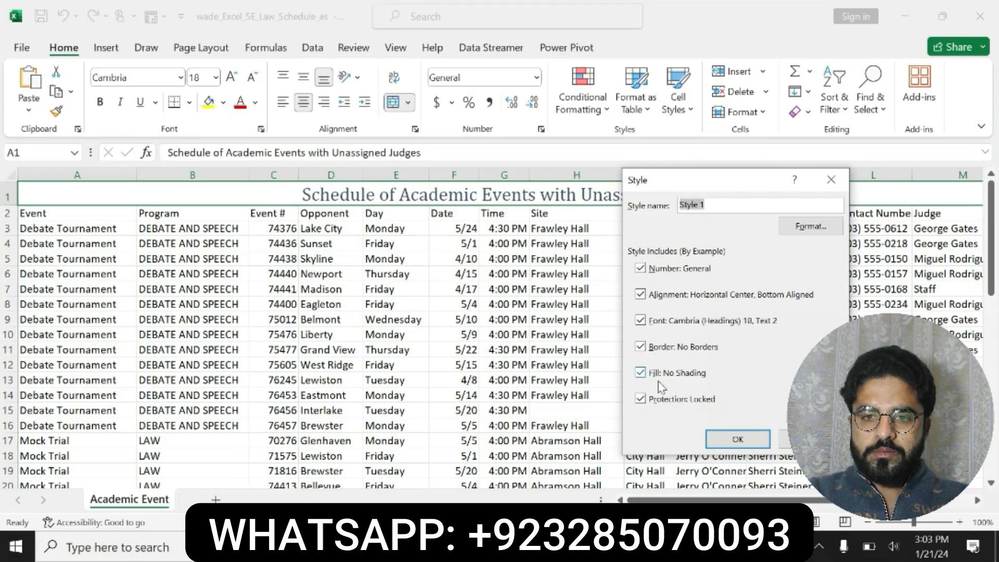
pyautogui.press('BackSpace')
pyautogui.hotkey('ctrl', 'v')
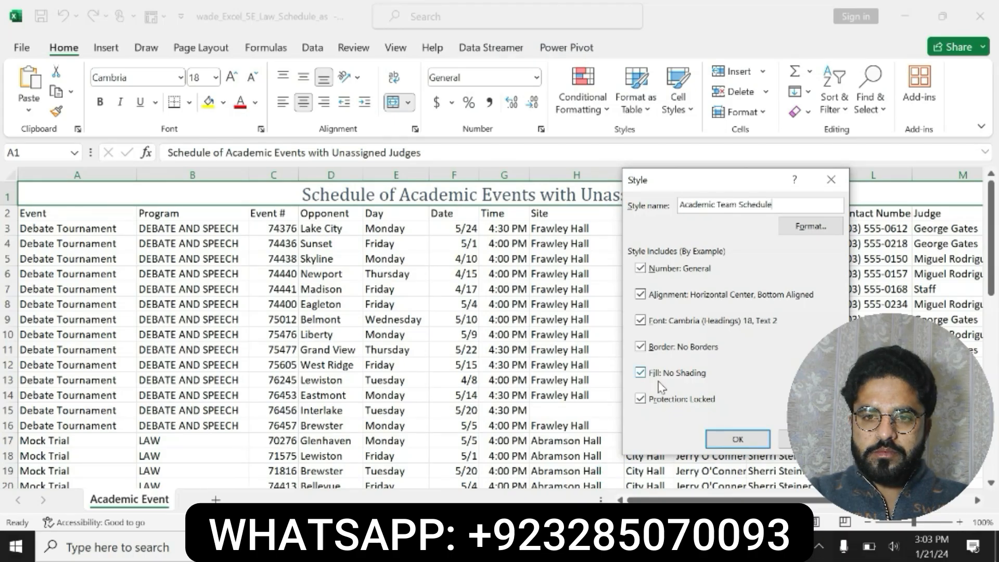
pyautogui.click(794, 234)
pyautogui.hotkey('alt', 'Tab')
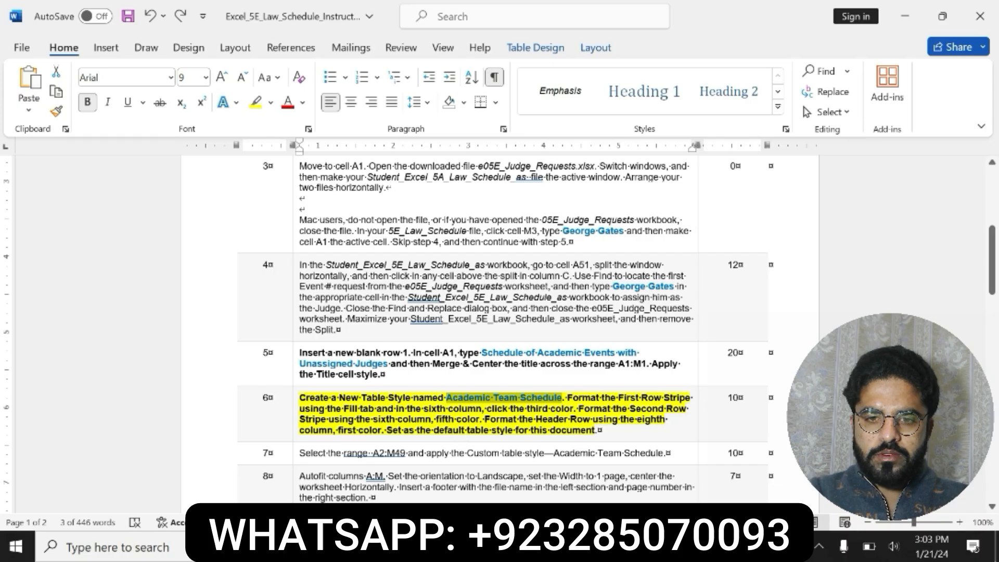
pyautogui.moveTo(486, 408); pyautogui.dragTo(515, 435)
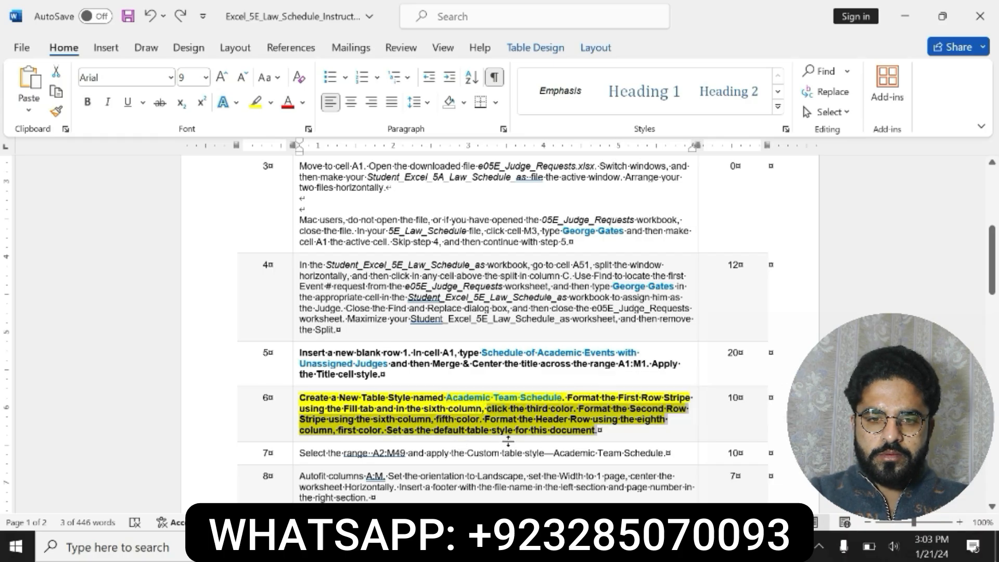
pyautogui.hotkey('alt', 'Tab')
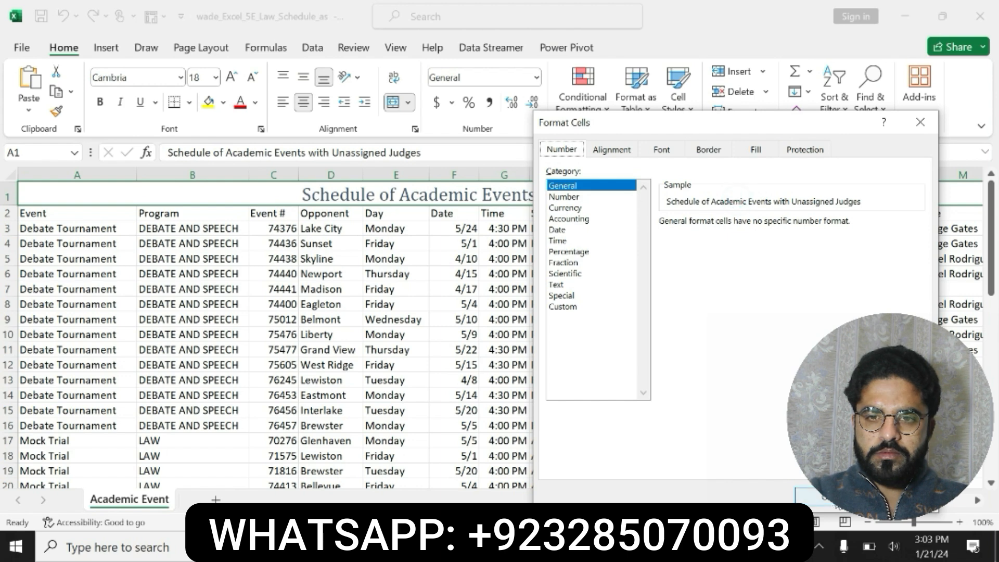
pyautogui.click(808, 496)
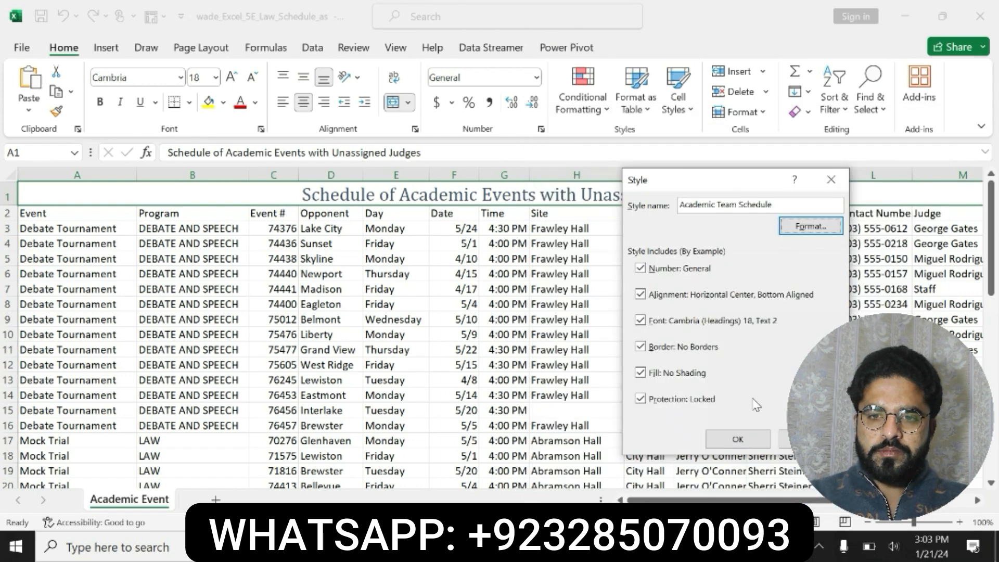
# Confirm creating the Academic Team Schedule cell style and return to the instructions document
pyautogui.click(738, 438)
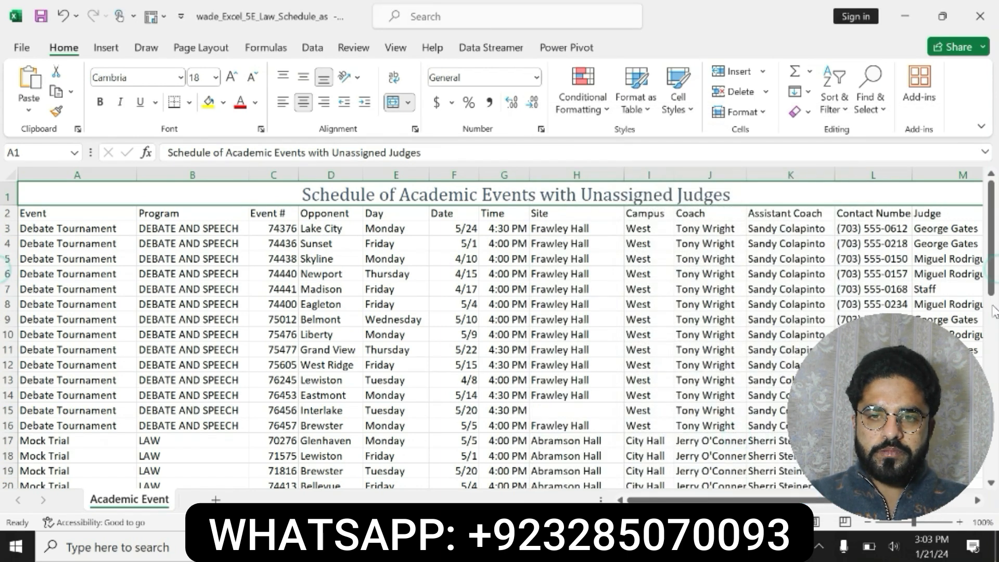
pyautogui.hotkey('alt', 'Tab')
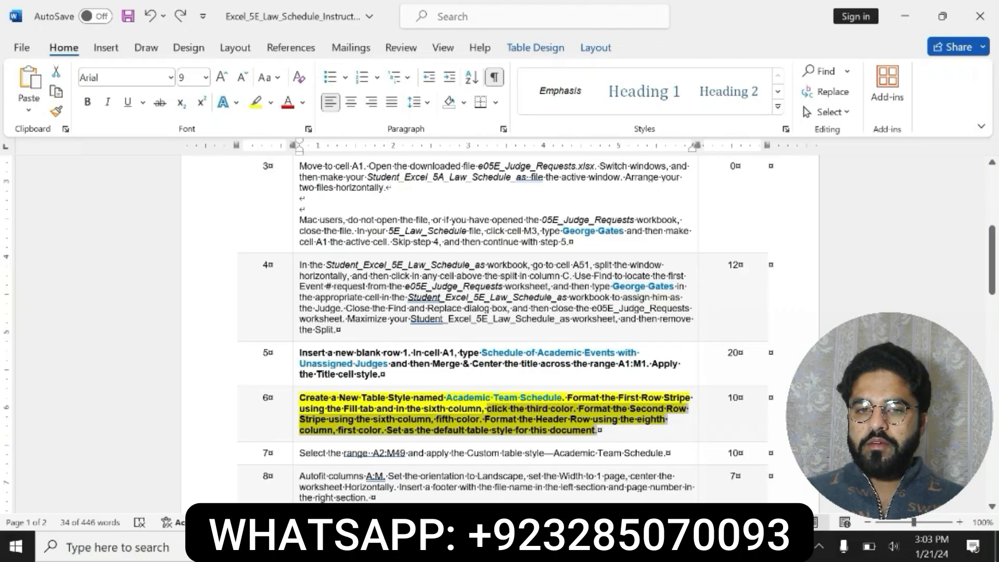